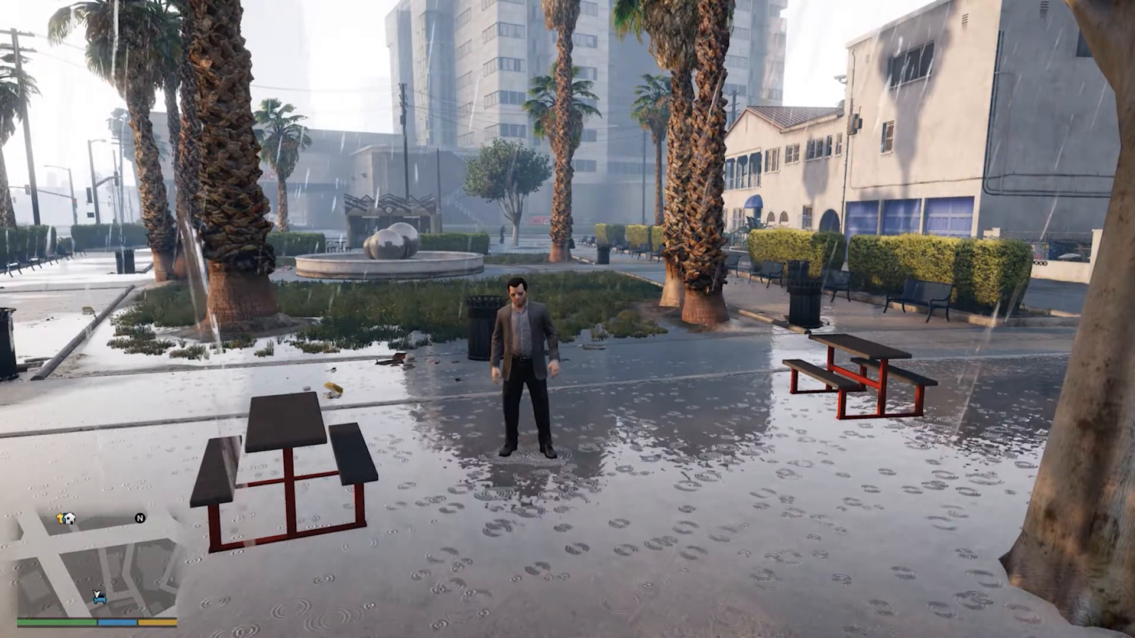
# Leave the clock settings and change the game weather to Clear
pyautogui.press('v')
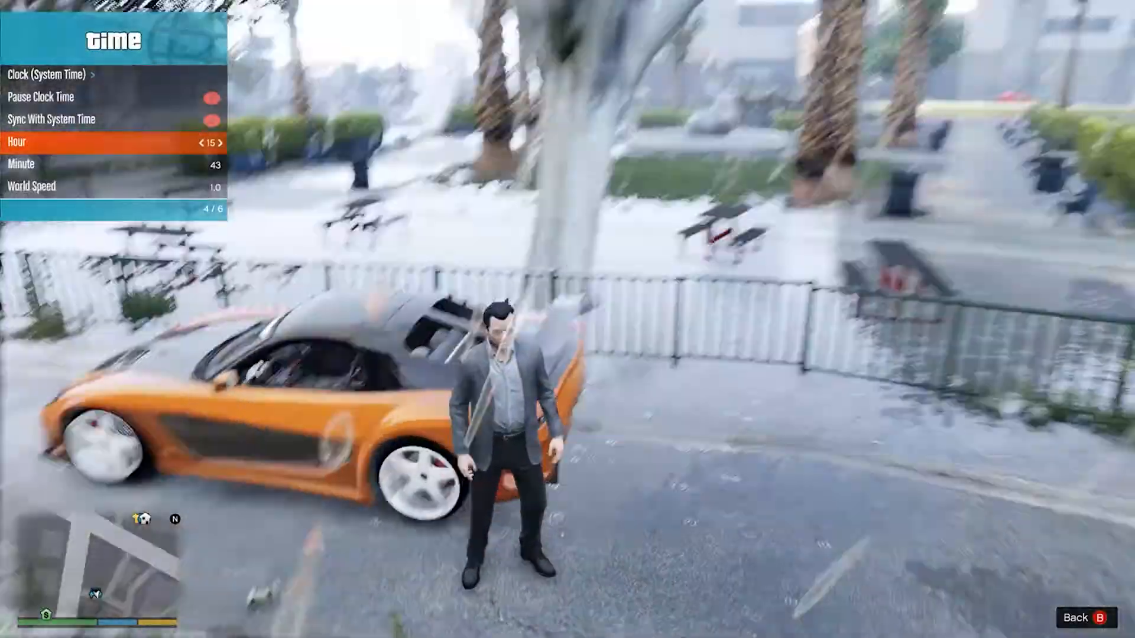
pyautogui.press('BackSpace')
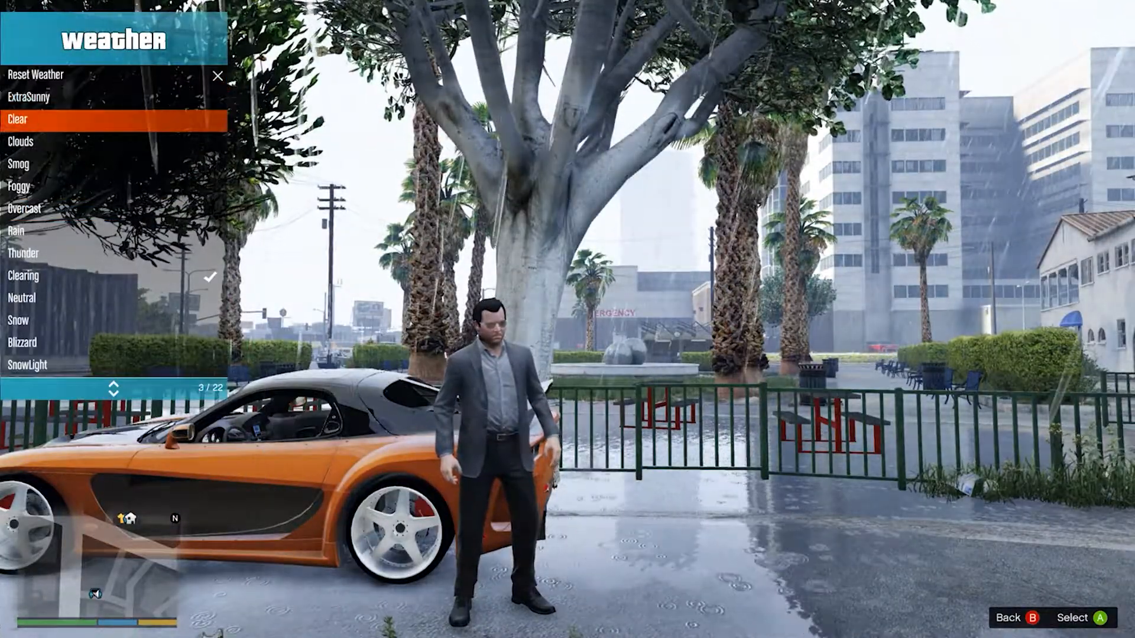
pyautogui.press('Return')
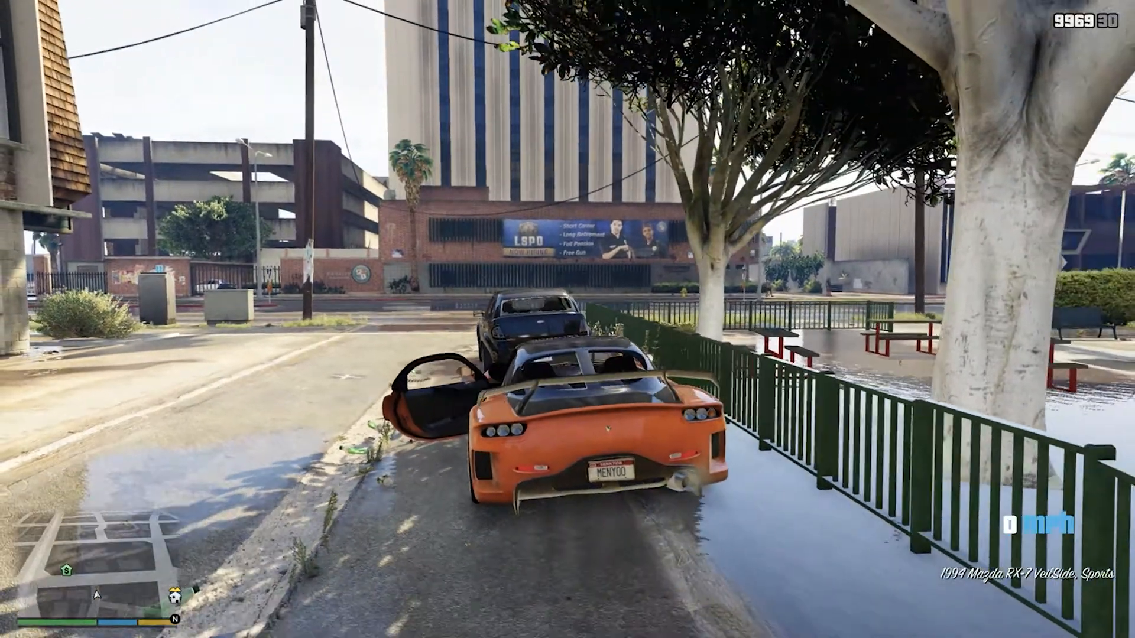
# Drive the orange sports car out of the side street onto Innocence Blvd and turn right at the hospital intersection
pyautogui.press('w')
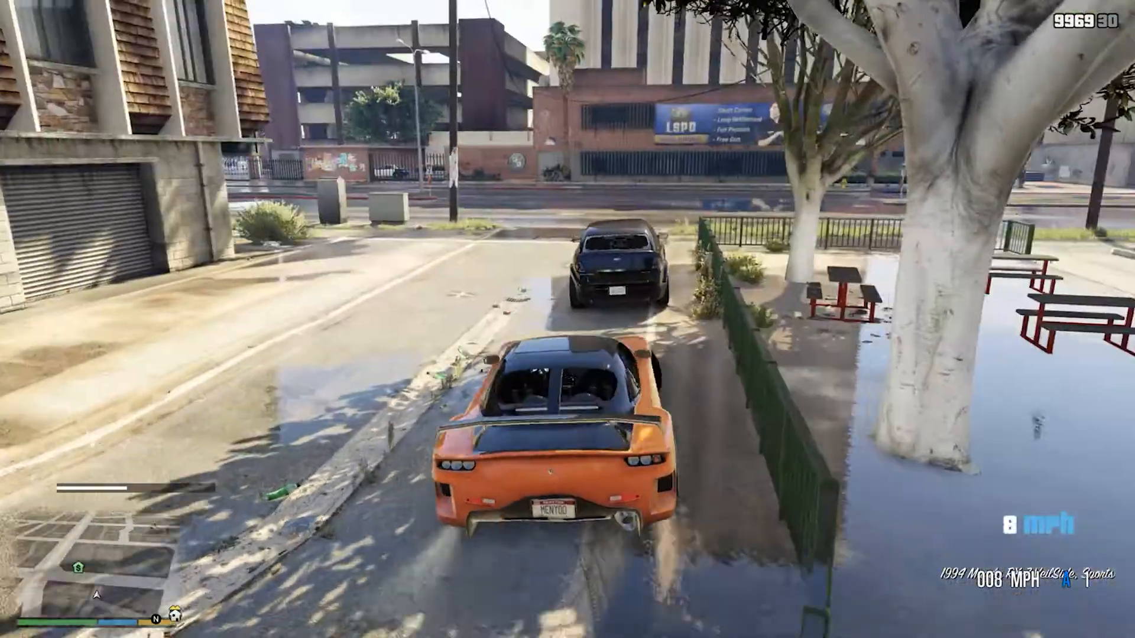
pyautogui.press('d')
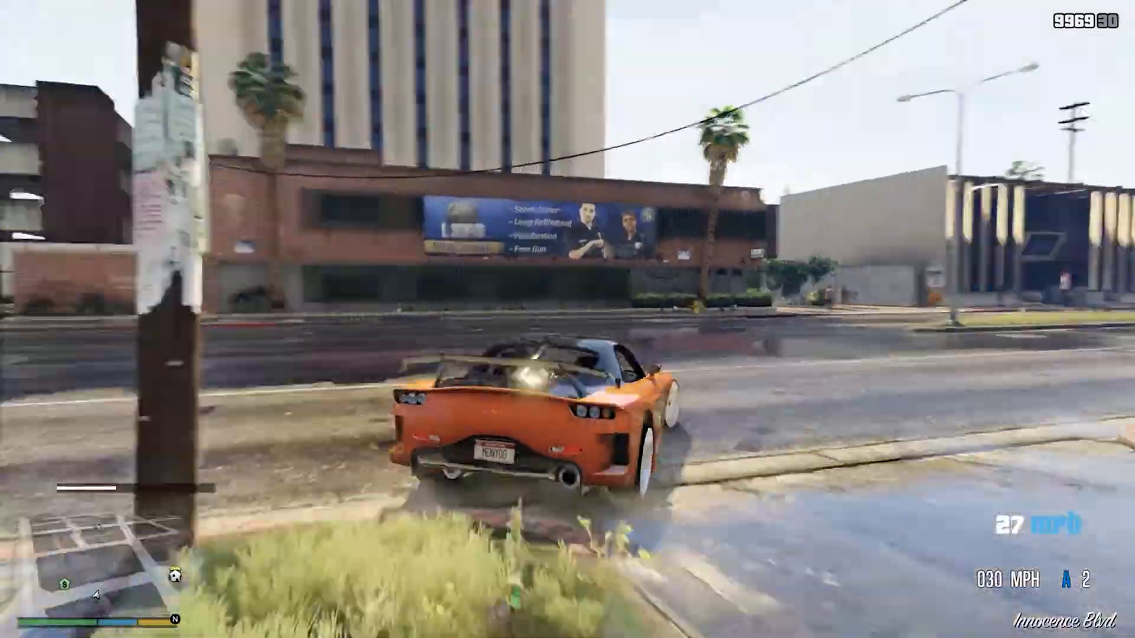
pyautogui.press('w')
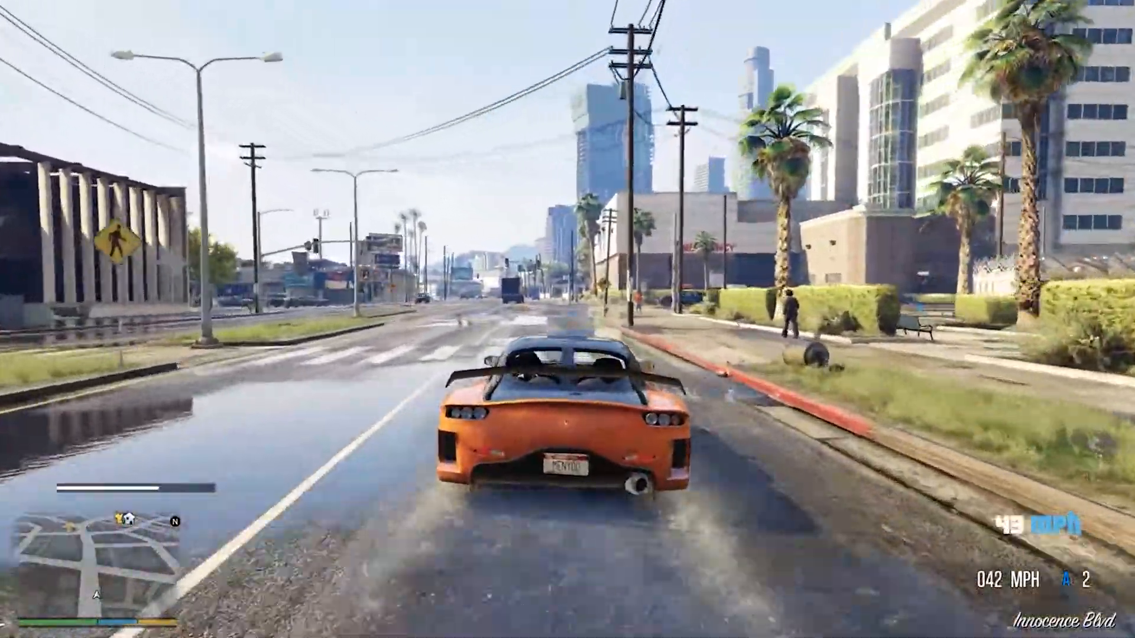
pyautogui.press('d')
pyautogui.press('d')
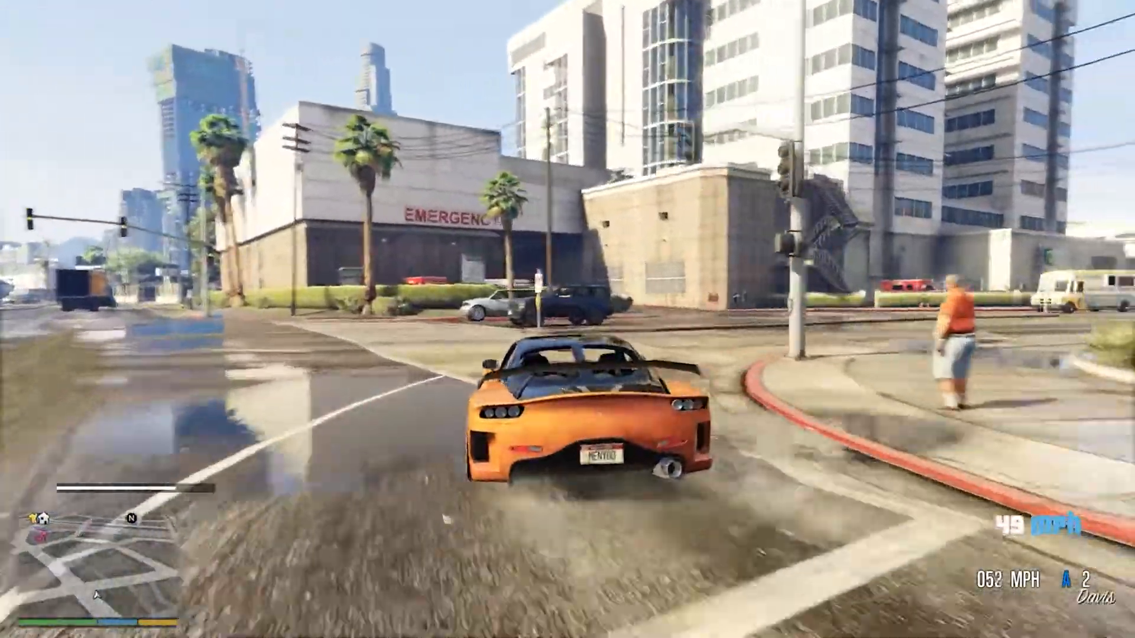
pyautogui.press('w')
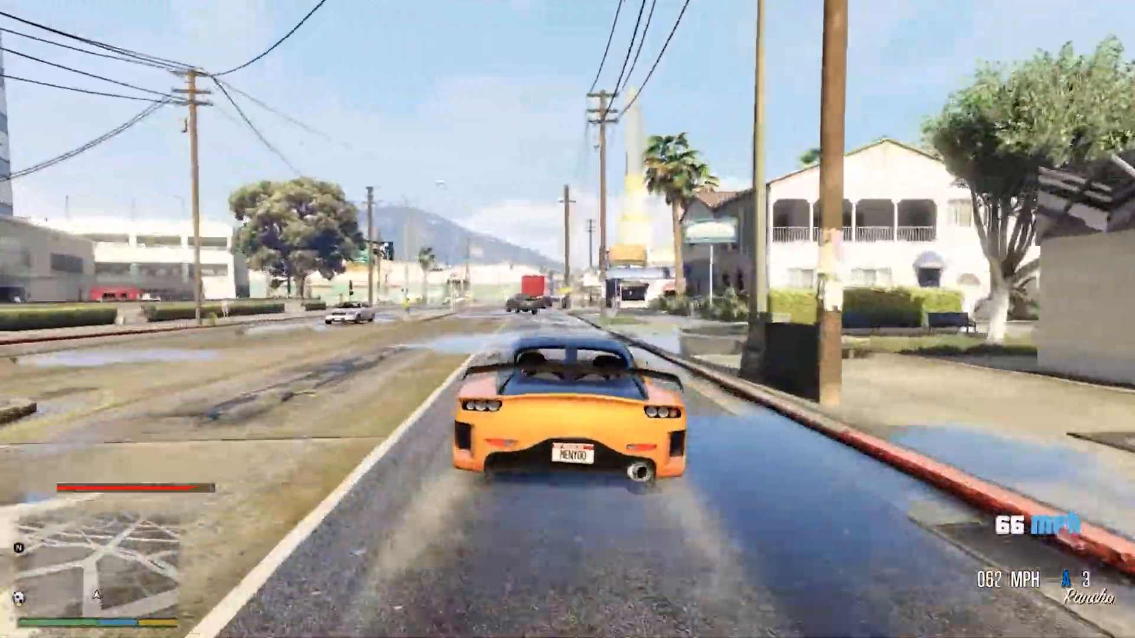
# Steer left at the Capital Blvd intersection, get clear of the dark car and drive onto Crusade Rd
pyautogui.press('a')
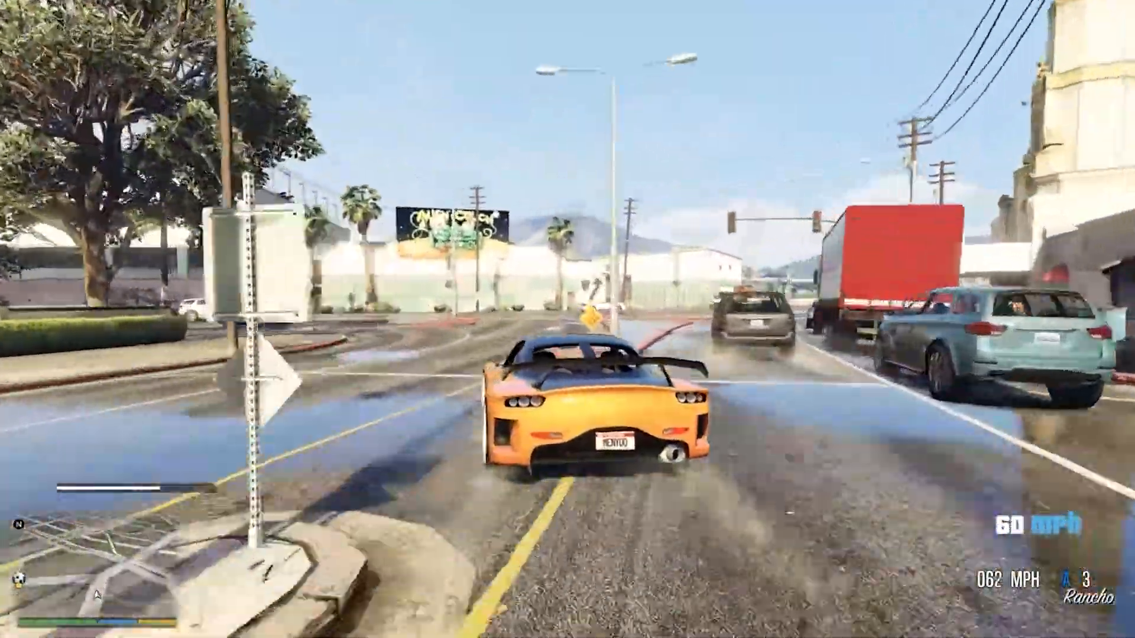
pyautogui.press('a')
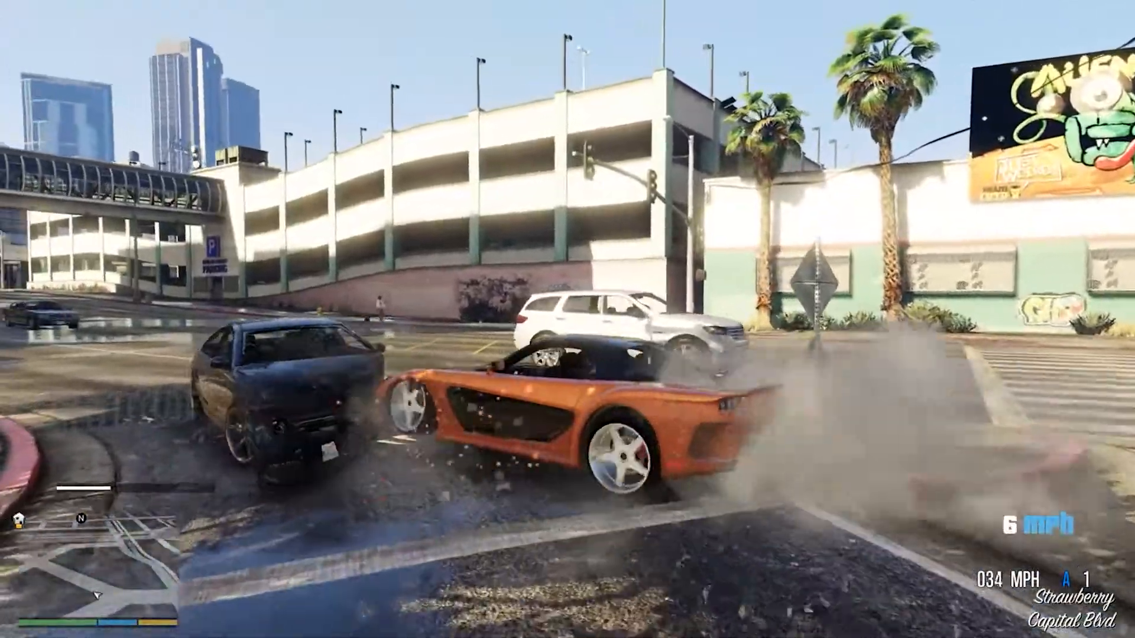
pyautogui.press('w')
pyautogui.press('d')
pyautogui.press('w')
pyautogui.press('w')
pyautogui.press('s')
pyautogui.press('d')
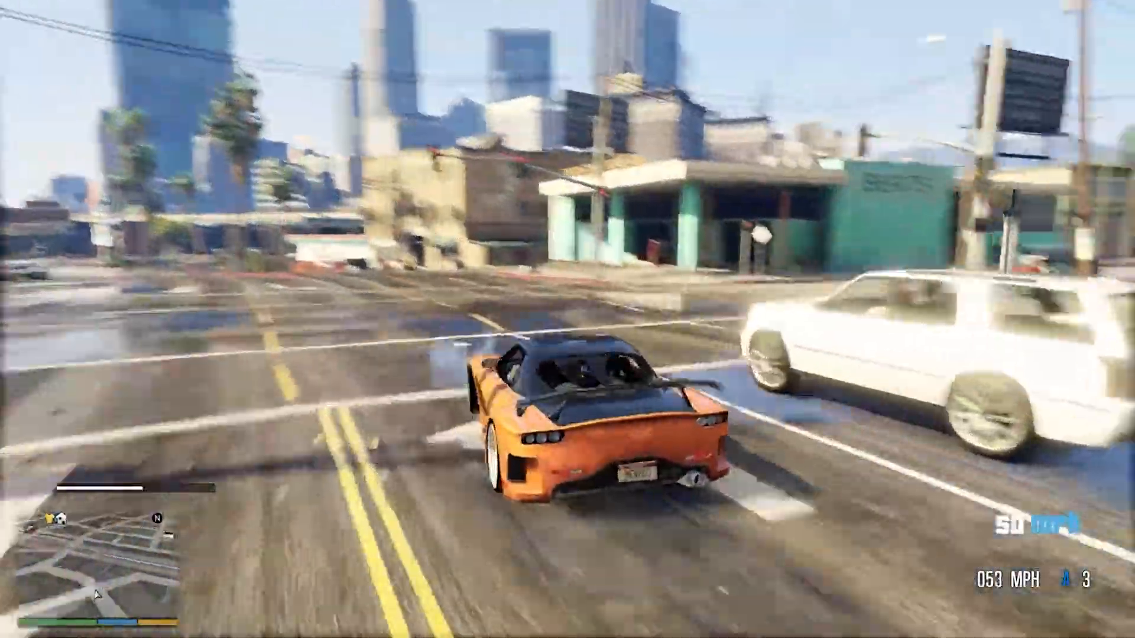
pyautogui.press('w')
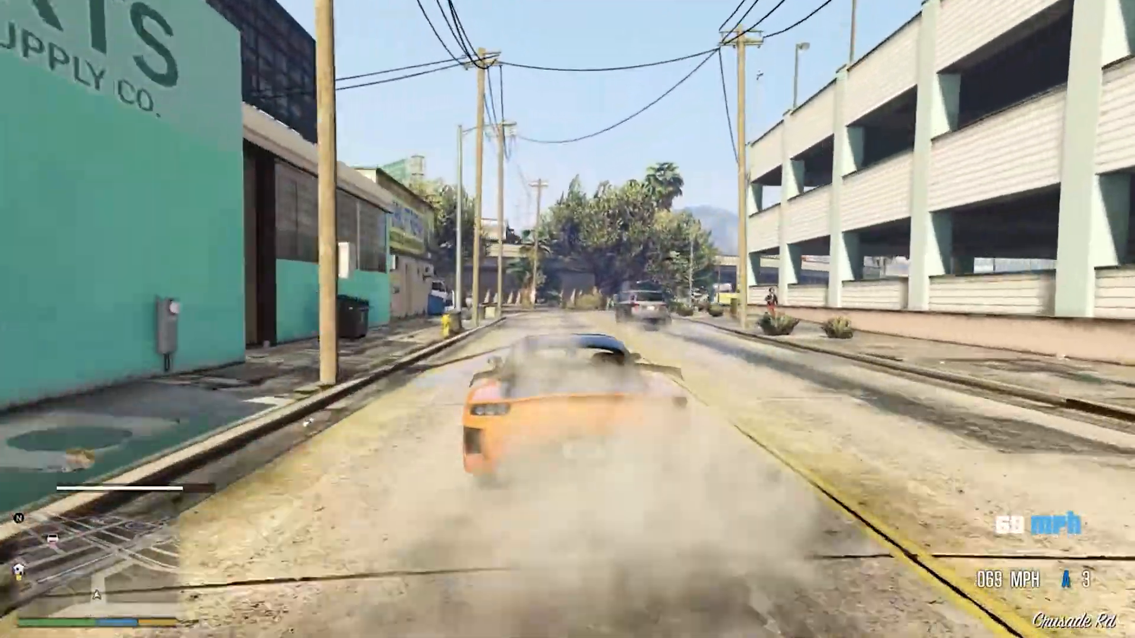
# Drive down into the concrete river channel and accelerate beneath the twin-arched bridge
pyautogui.press('s')
pyautogui.press('d')
pyautogui.press('w')
pyautogui.press('w')
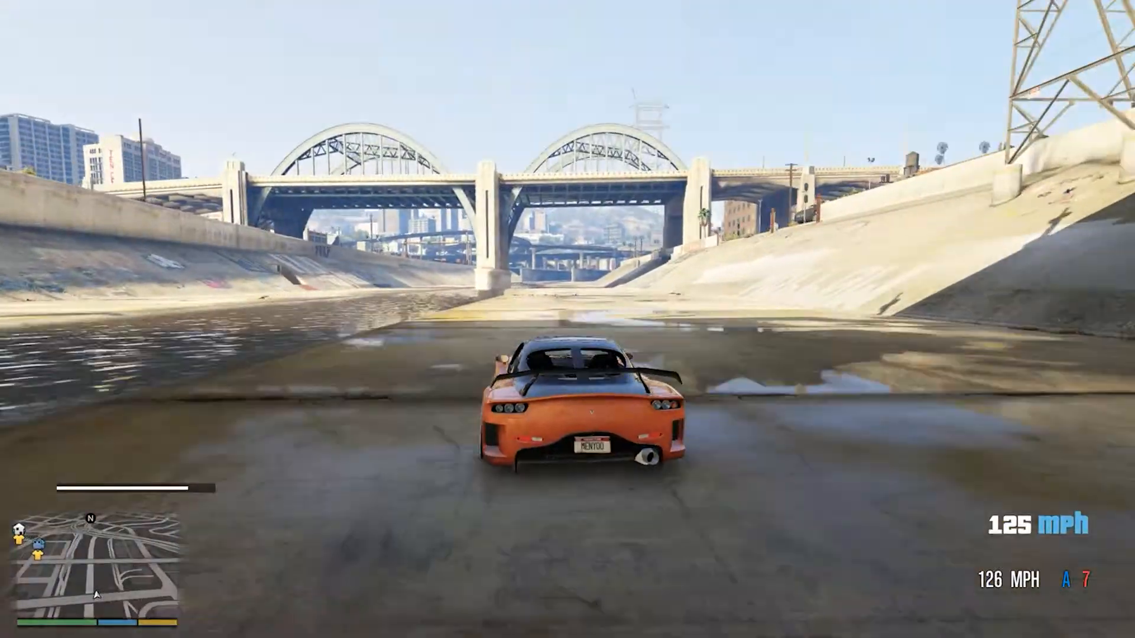
pyautogui.press('w')
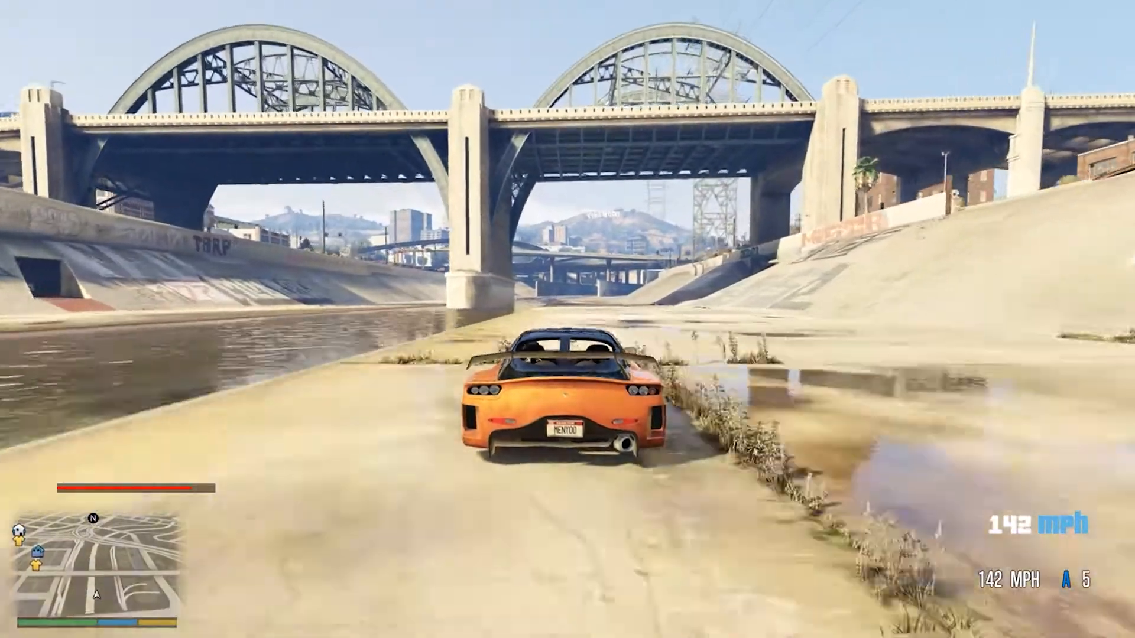
pyautogui.press('a')
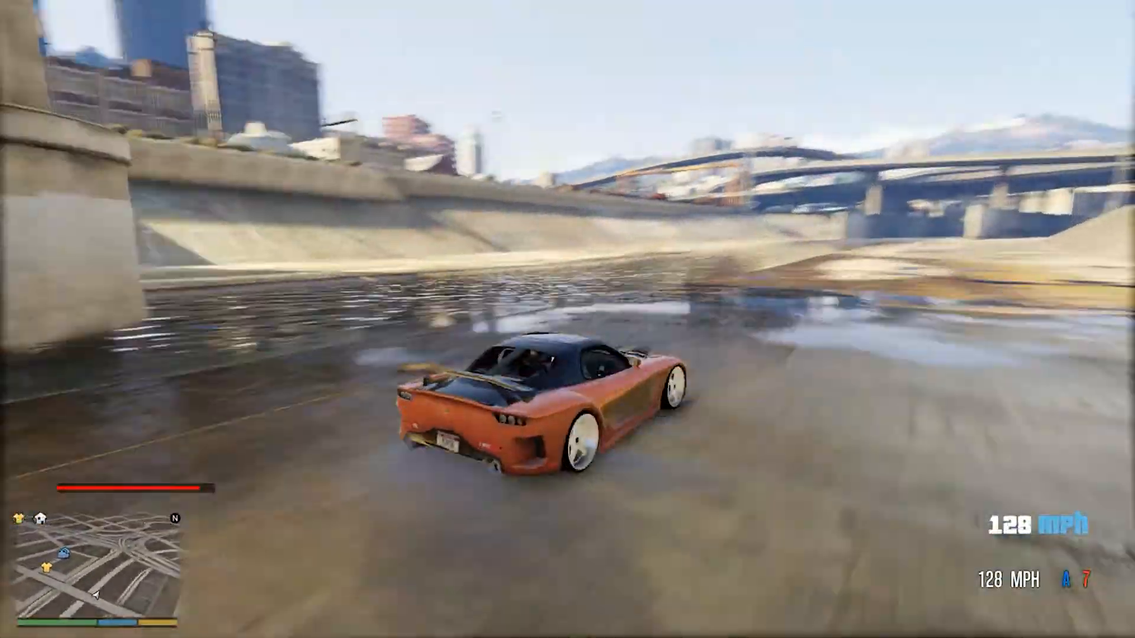
# Follow the river channel beneath the highway overpasses towards Popular St in Mirror Park
pyautogui.press('w')
pyautogui.press('d')
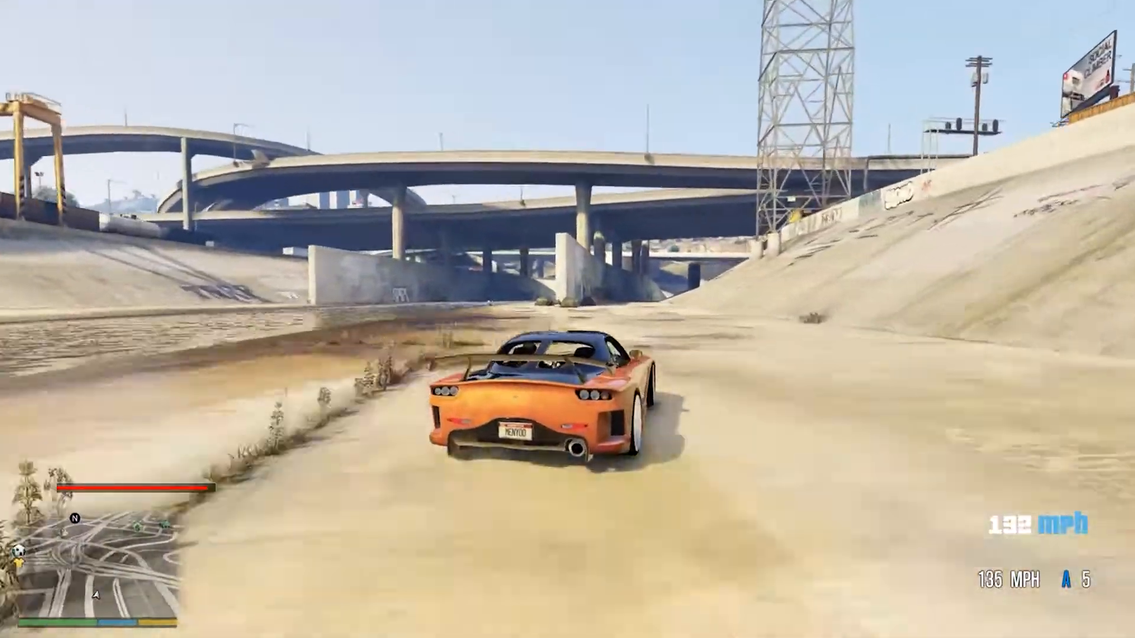
pyautogui.press('d')
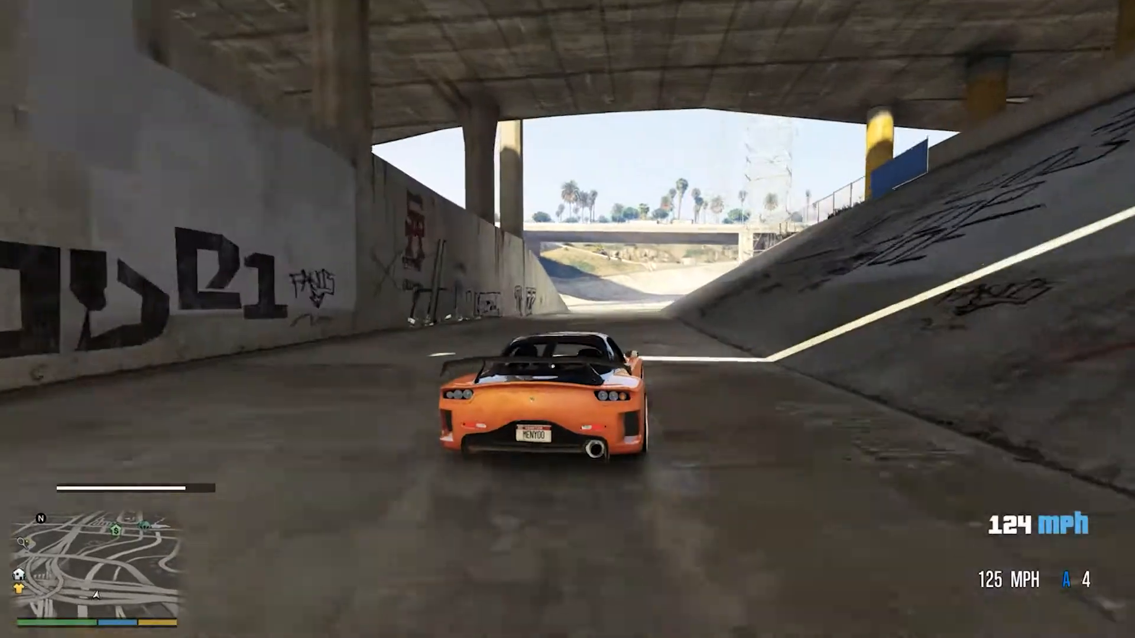
pyautogui.press('w')
pyautogui.press('d')
pyautogui.press('d')
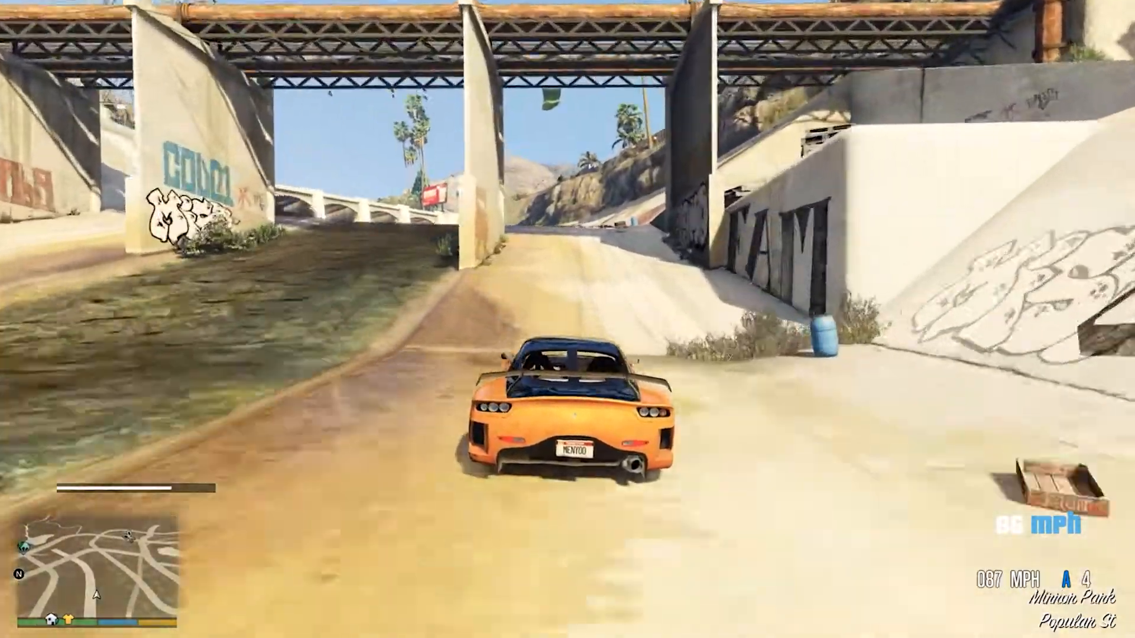
# Drive over the channel's ramp and along its sloped wall to the white bridge, and reverse off the slope
pyautogui.press('w')
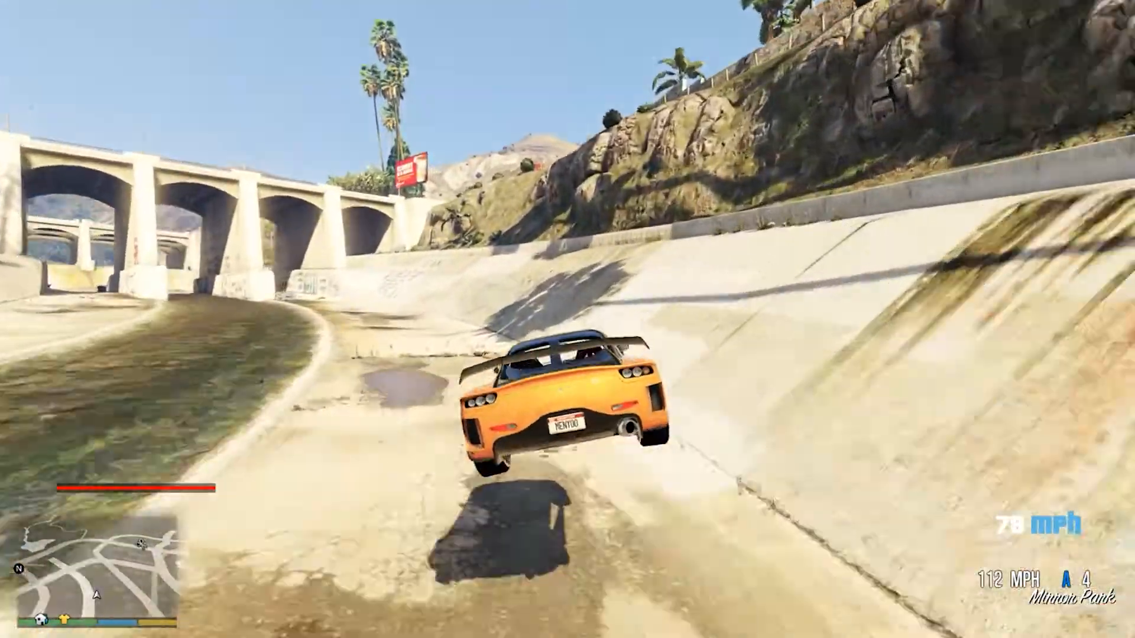
pyautogui.press('a')
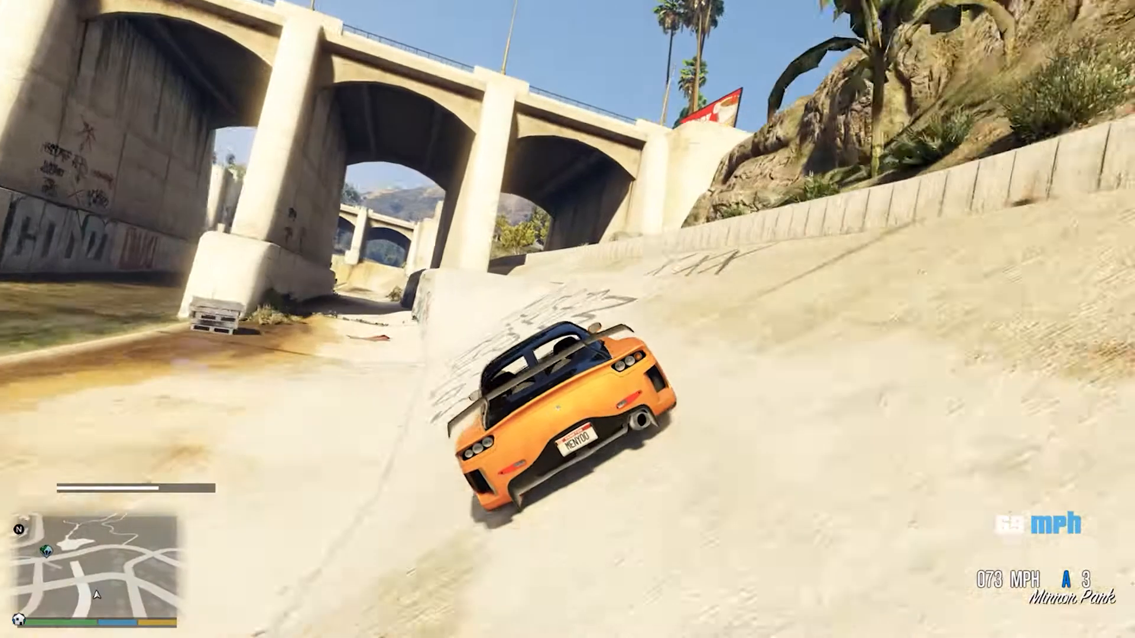
pyautogui.press('s')
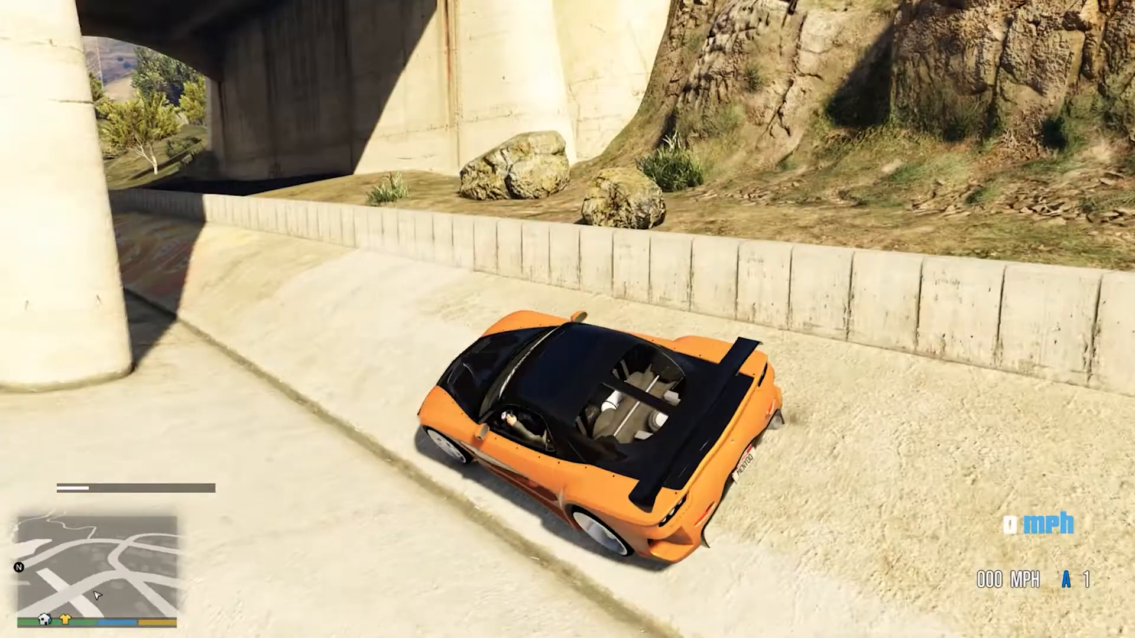
pyautogui.press('s')
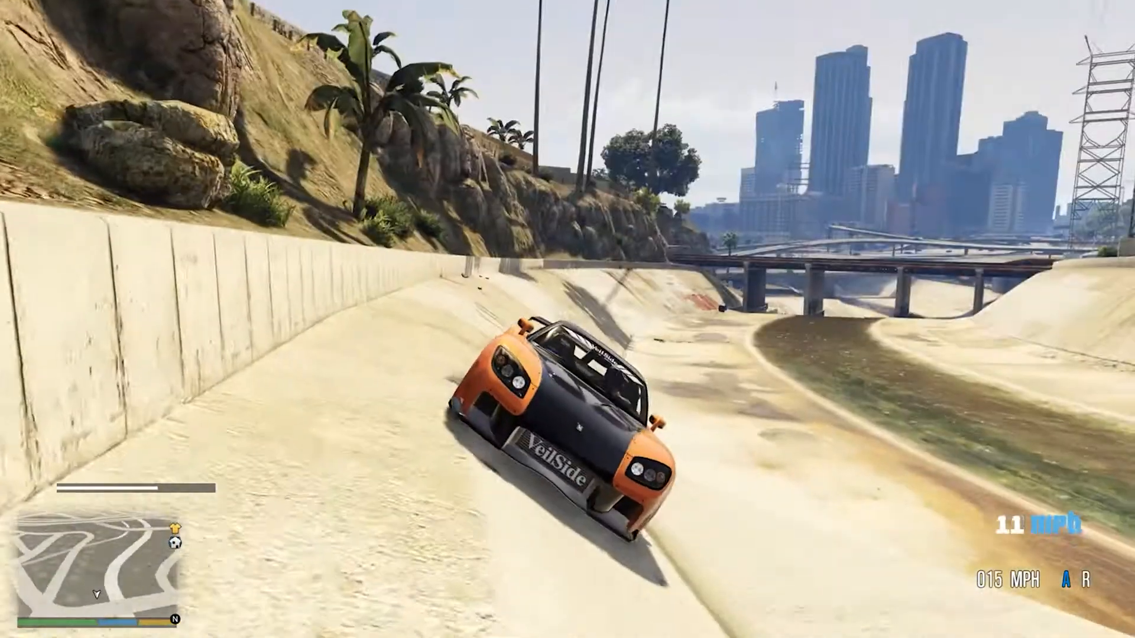
pyautogui.press('w')
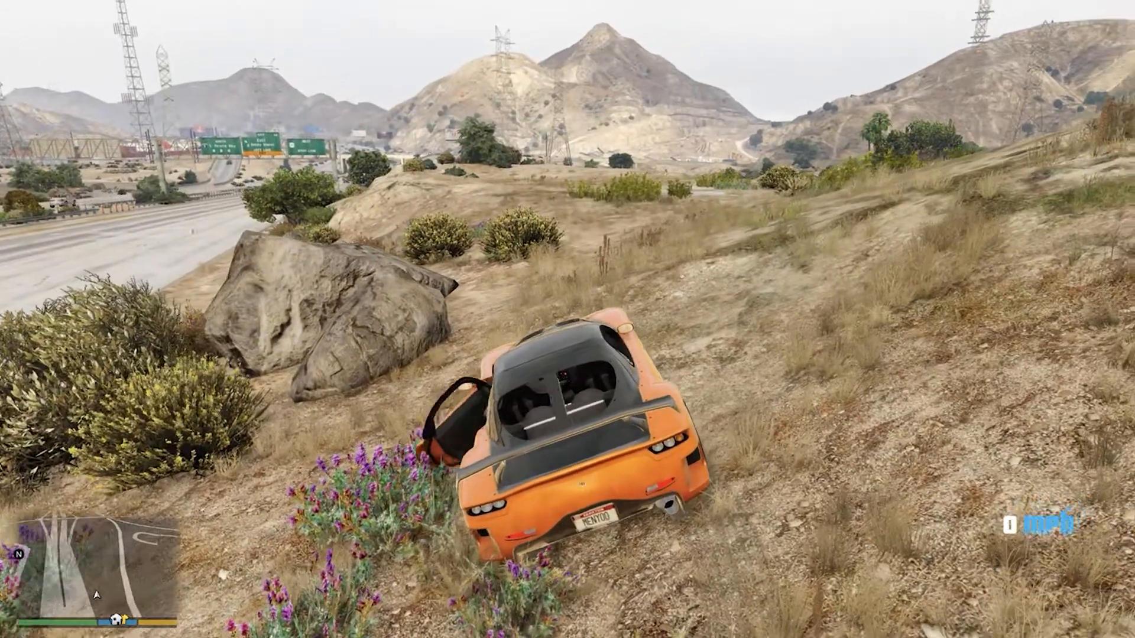
# Equip the Sniper Rifle, aim it beside the highway and walk back to the parked car
pyautogui.press('Tab')
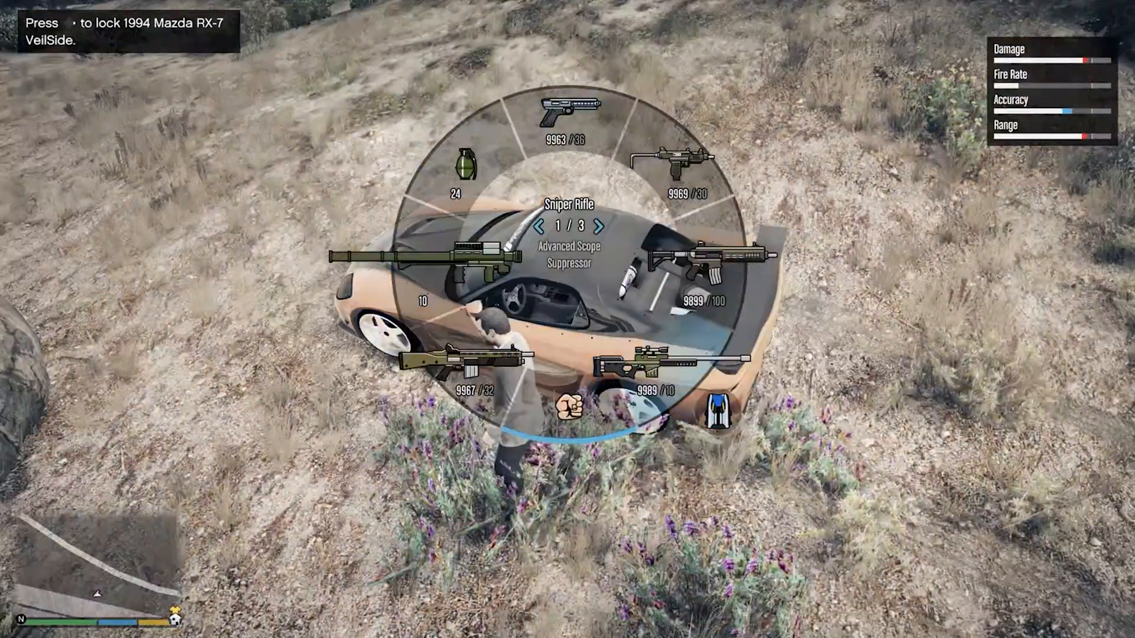
pyautogui.rightClick(567, 319)
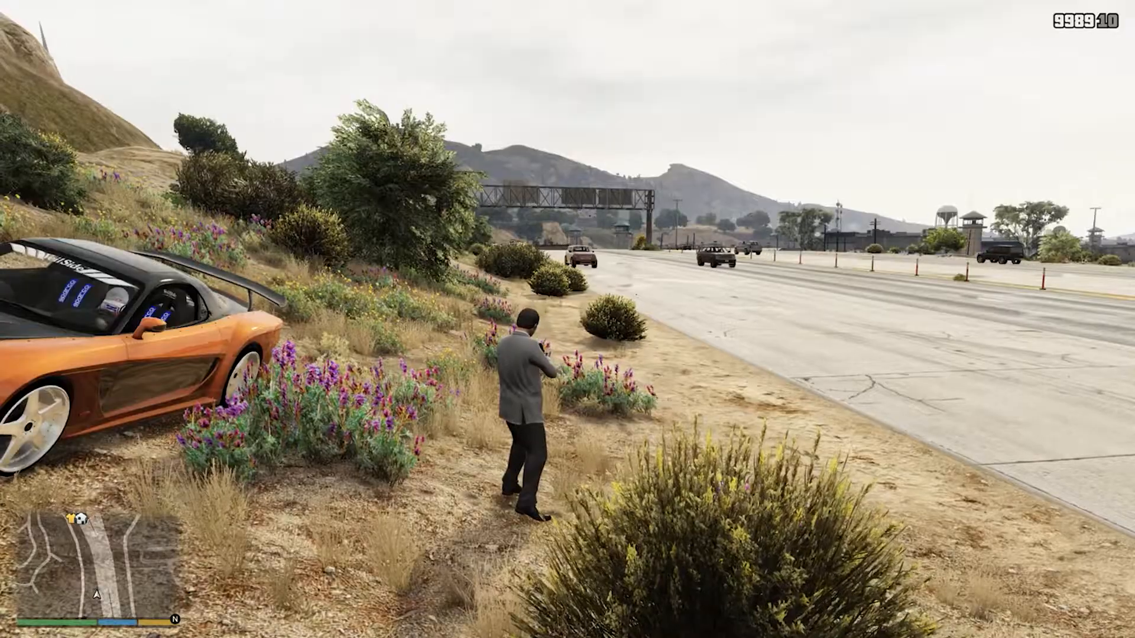
pyautogui.press('w')
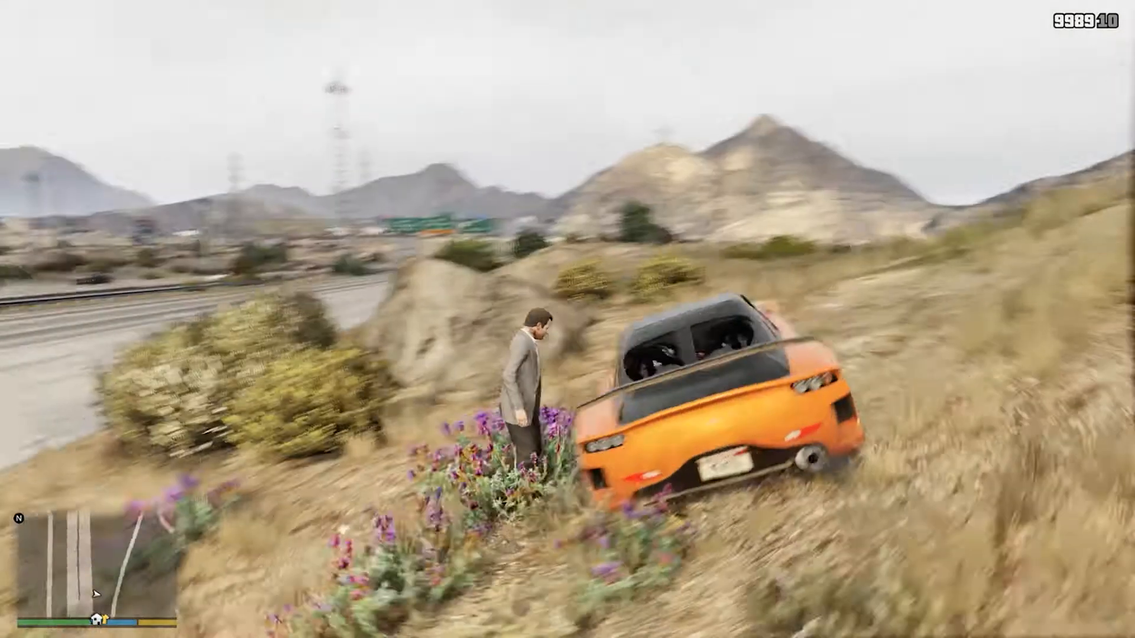
# Get back into the orange car and drive from the hillside to the desert highway near the satellite dishes
pyautogui.press('f')
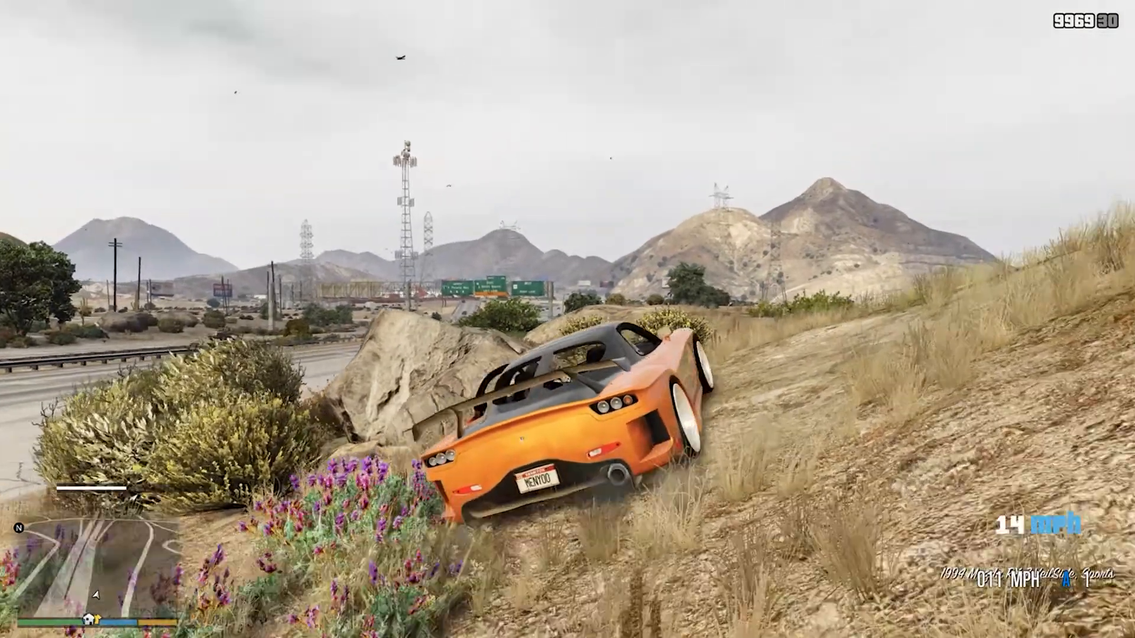
pyautogui.press('w')
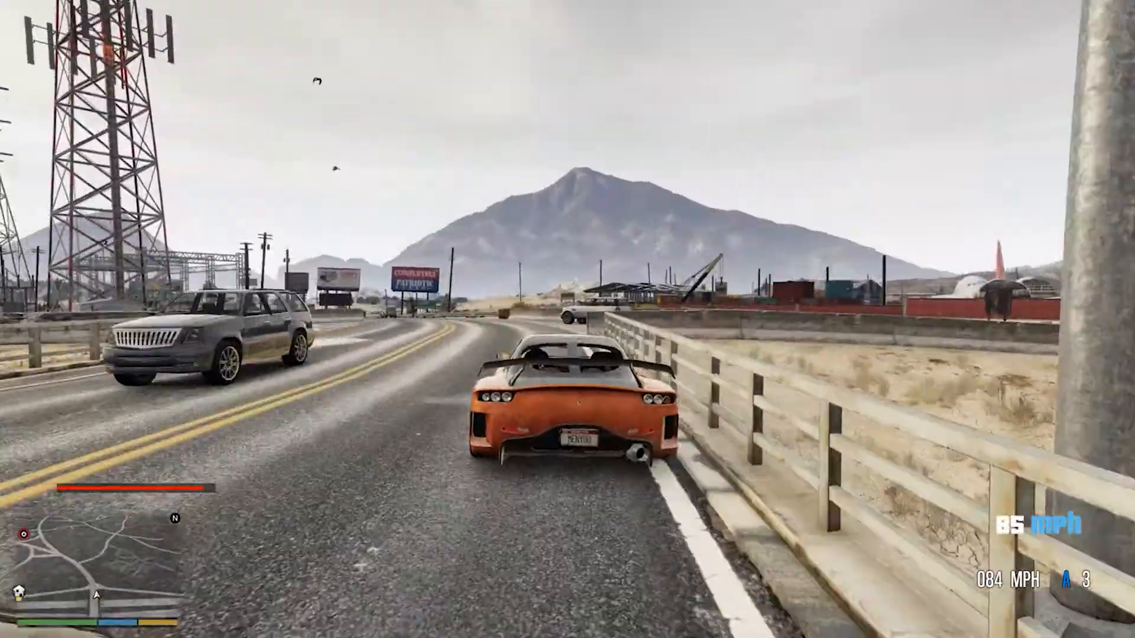
pyautogui.press('w')
pyautogui.press('w')
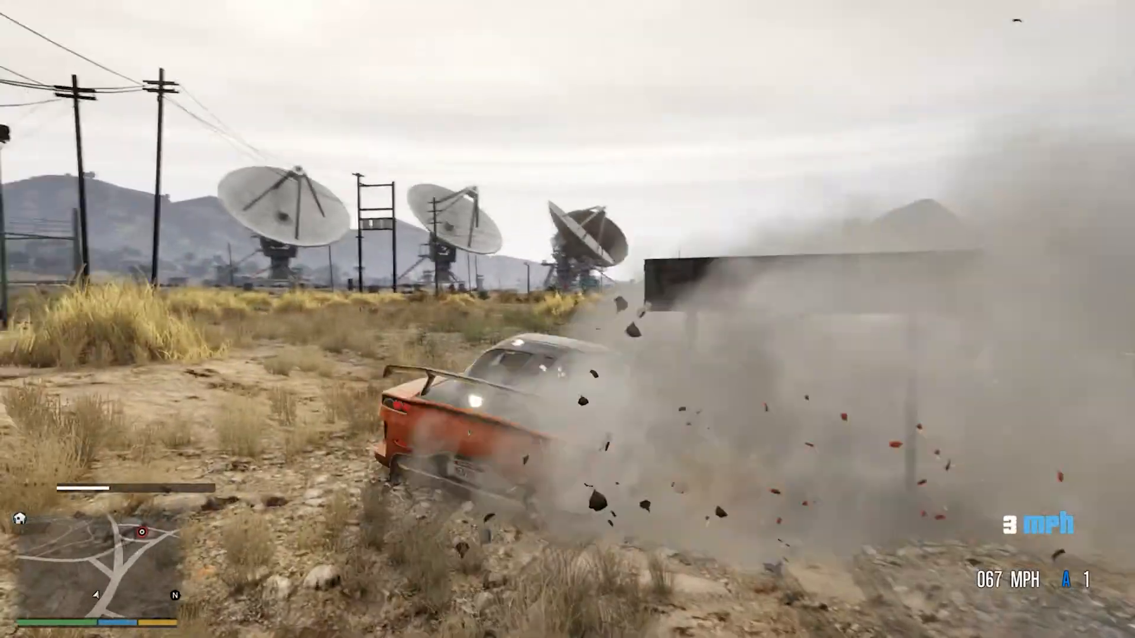
pyautogui.press('w')
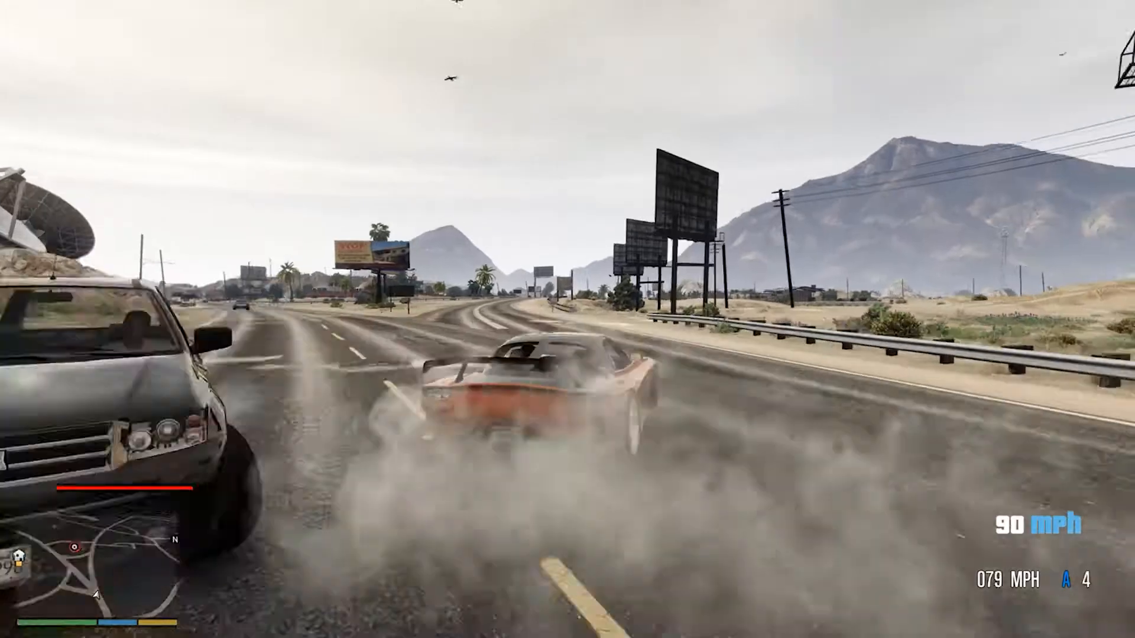
# Drive the car along Panorama Dr past the roadside billboards
pyautogui.press('w')
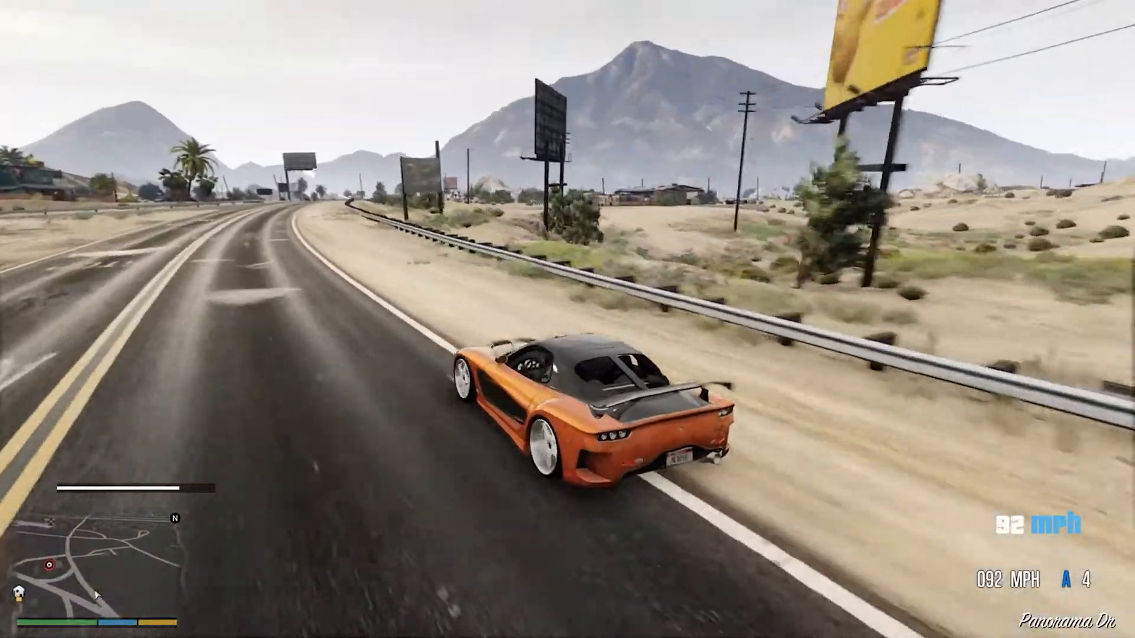
pyautogui.press('w')
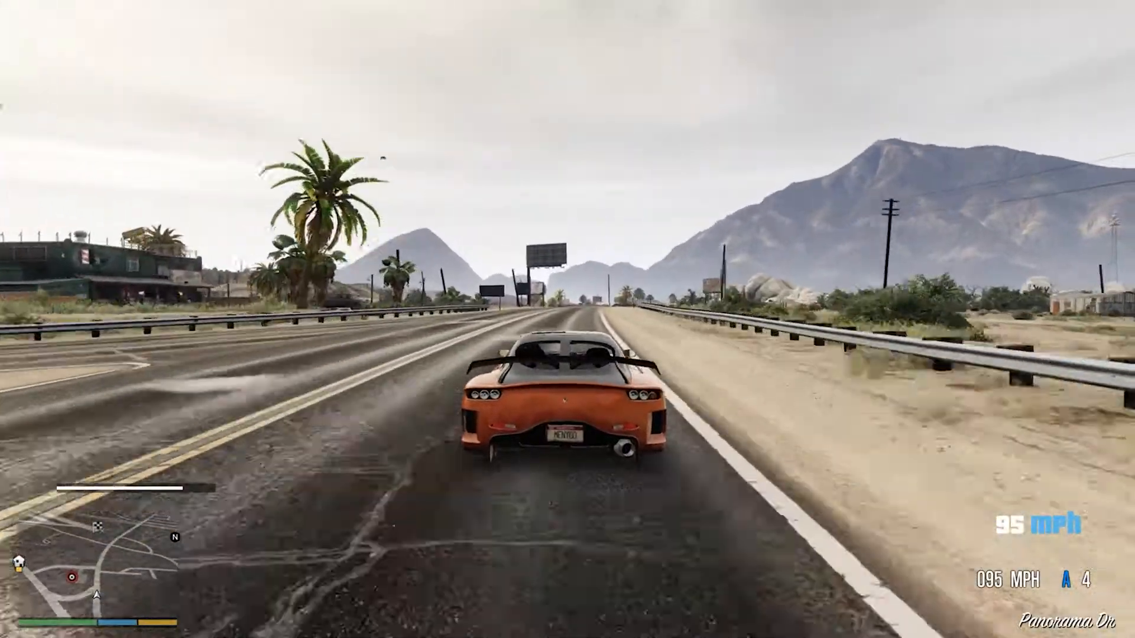
pyautogui.press('w')
pyautogui.press('w')
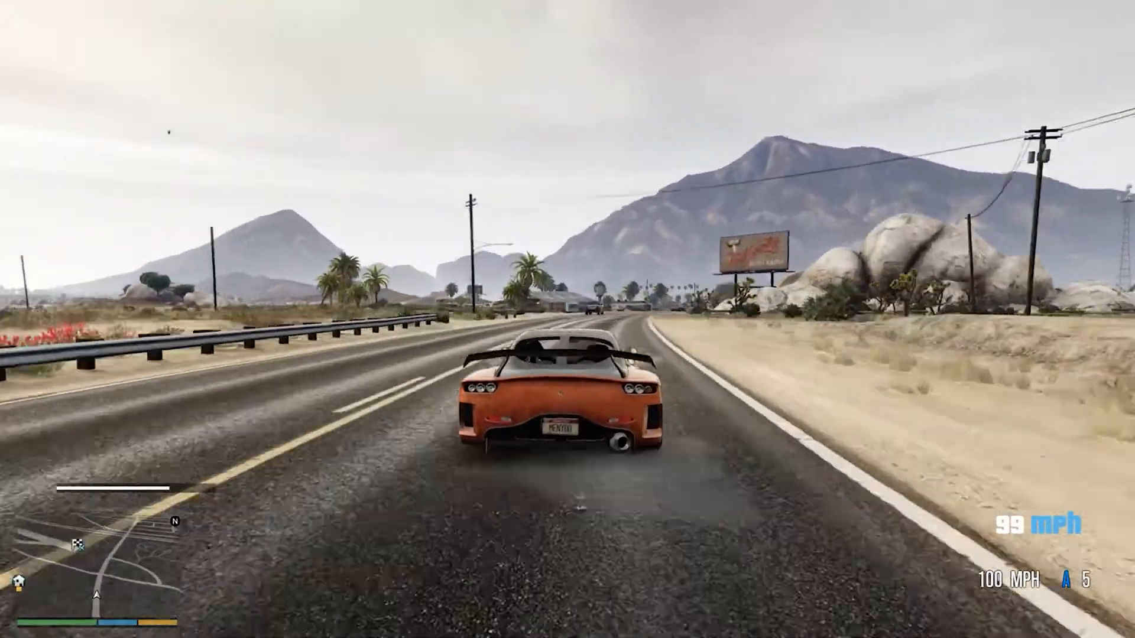
# Drive off the road into the flowering desert scrub and back the car up
pyautogui.press('w')
pyautogui.press('w')
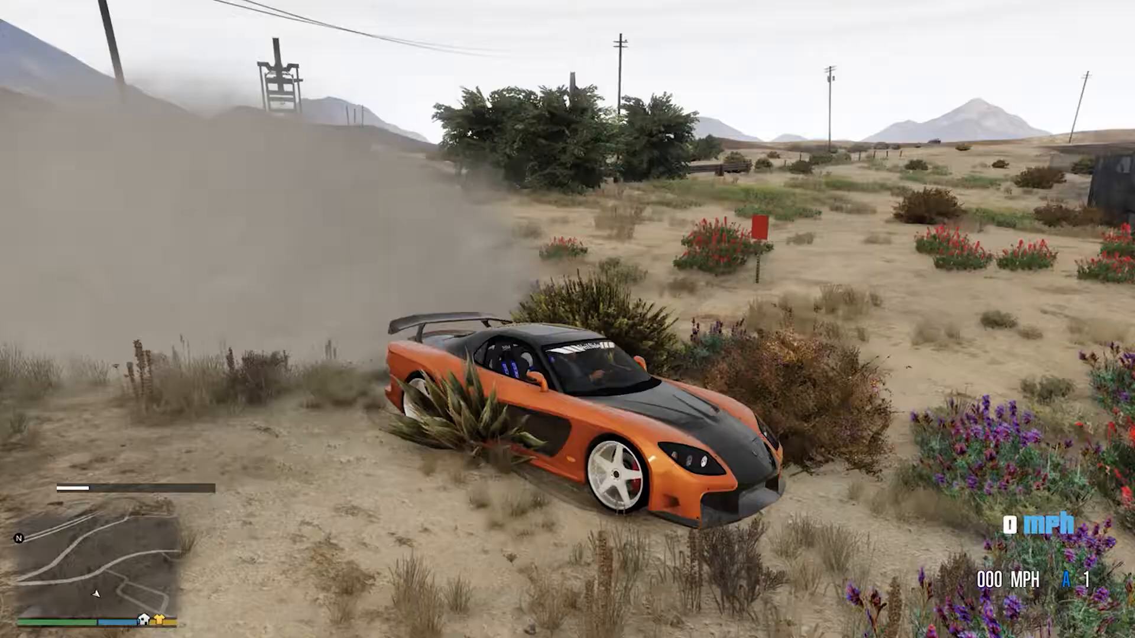
pyautogui.press('w')
pyautogui.press('s')
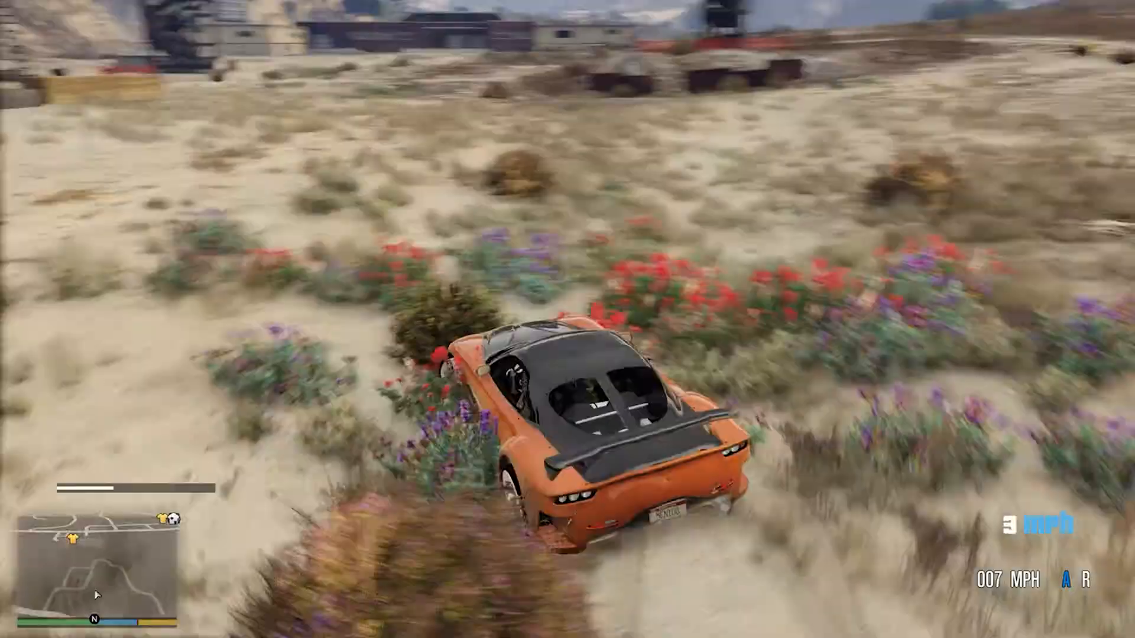
# Manoeuvre the orange car back and forth among the red and purple desert flowers to show the vegetation
pyautogui.press('s')
pyautogui.press('w')
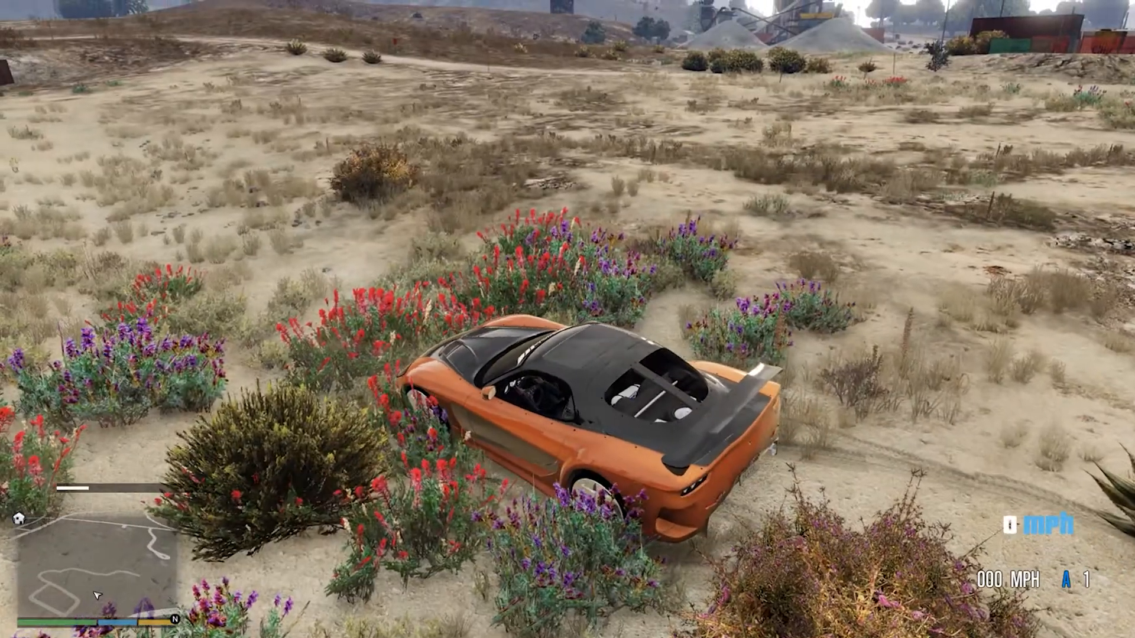
pyautogui.press('w')
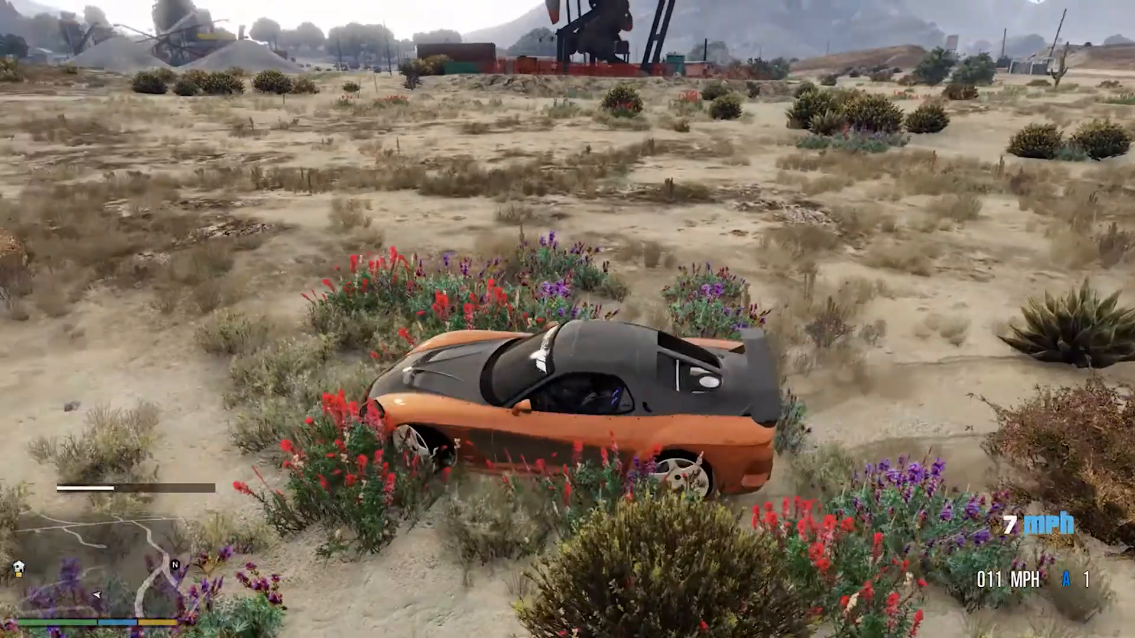
pyautogui.press('s')
pyautogui.press('w')
pyautogui.press('s')
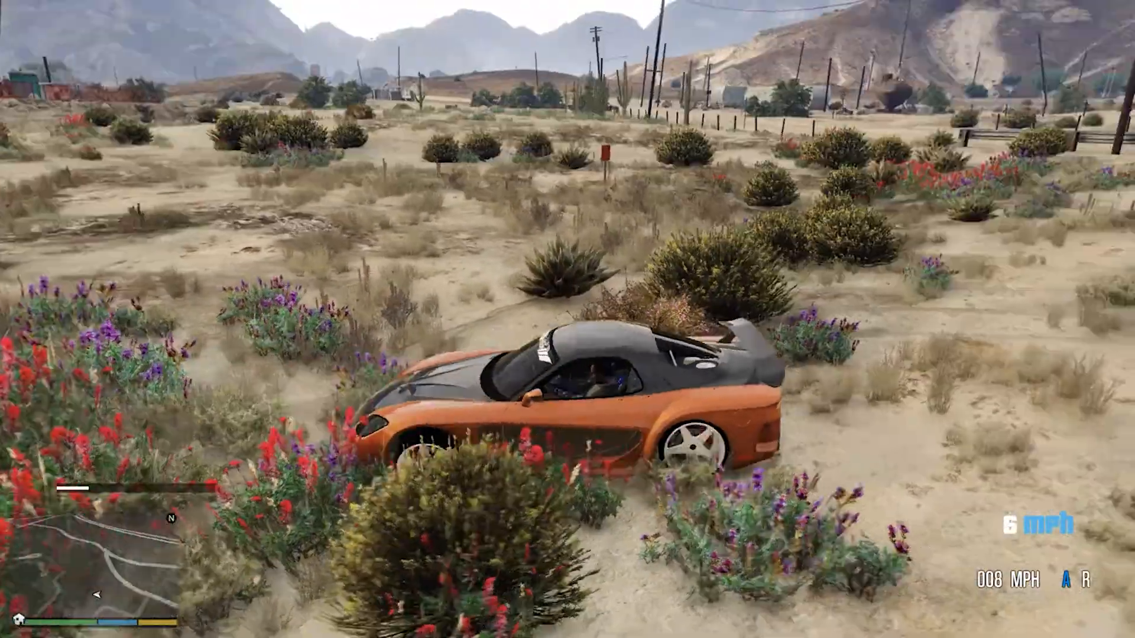
# Drive the car out of the flower patch and across the sand past the fenced oil pumpjack
pyautogui.press('w')
pyautogui.press('d')
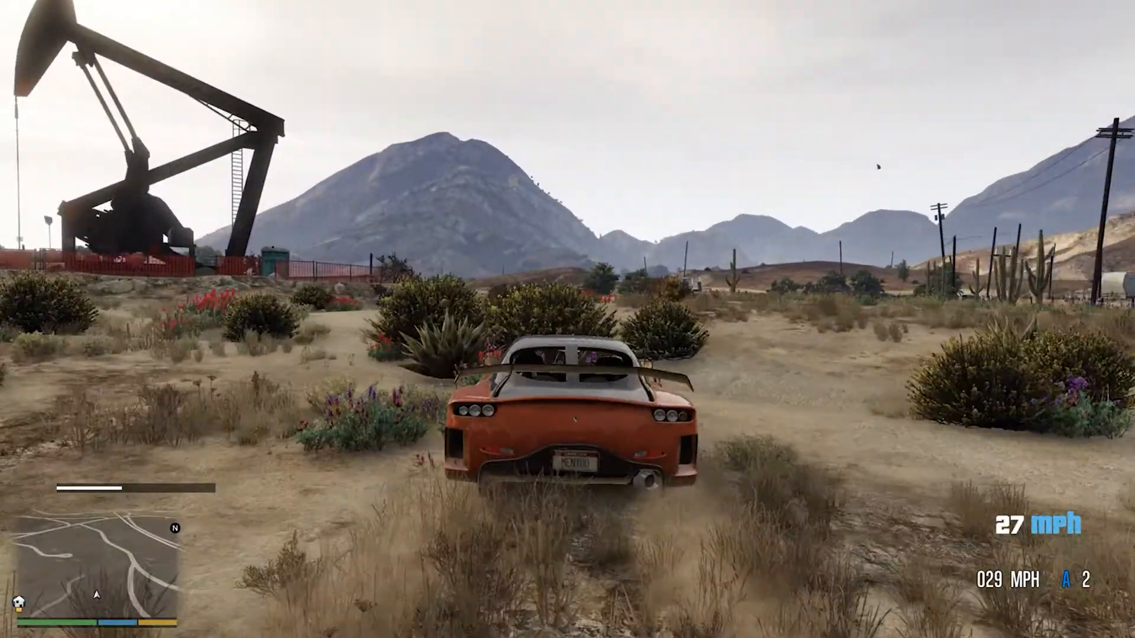
pyautogui.press('a')
pyautogui.press('w')
pyautogui.press('d')
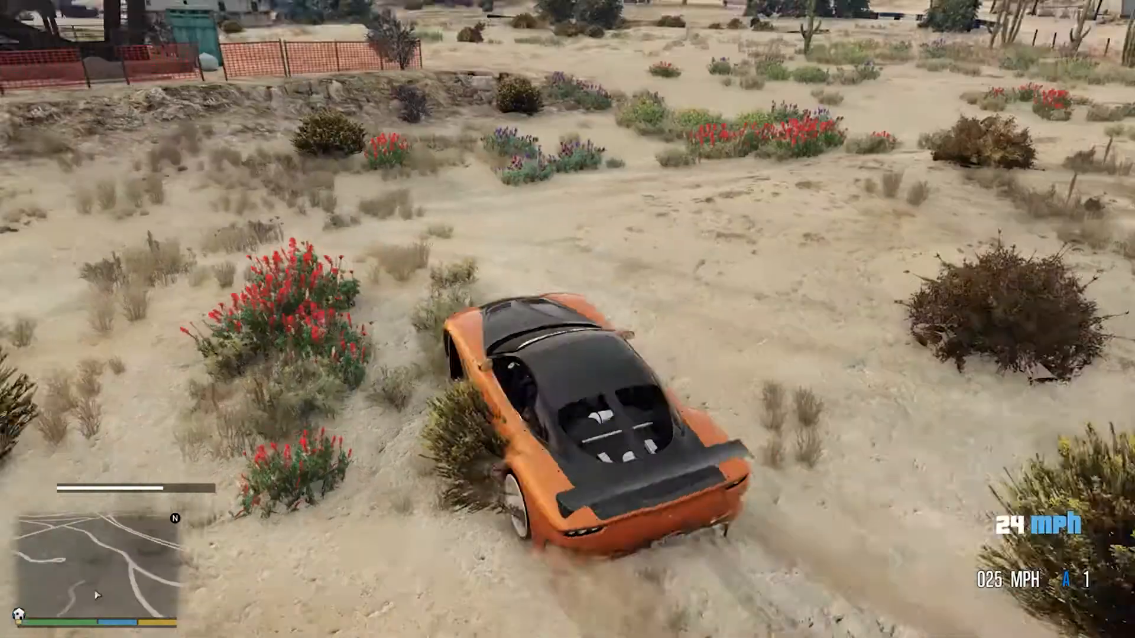
pyautogui.press('a')
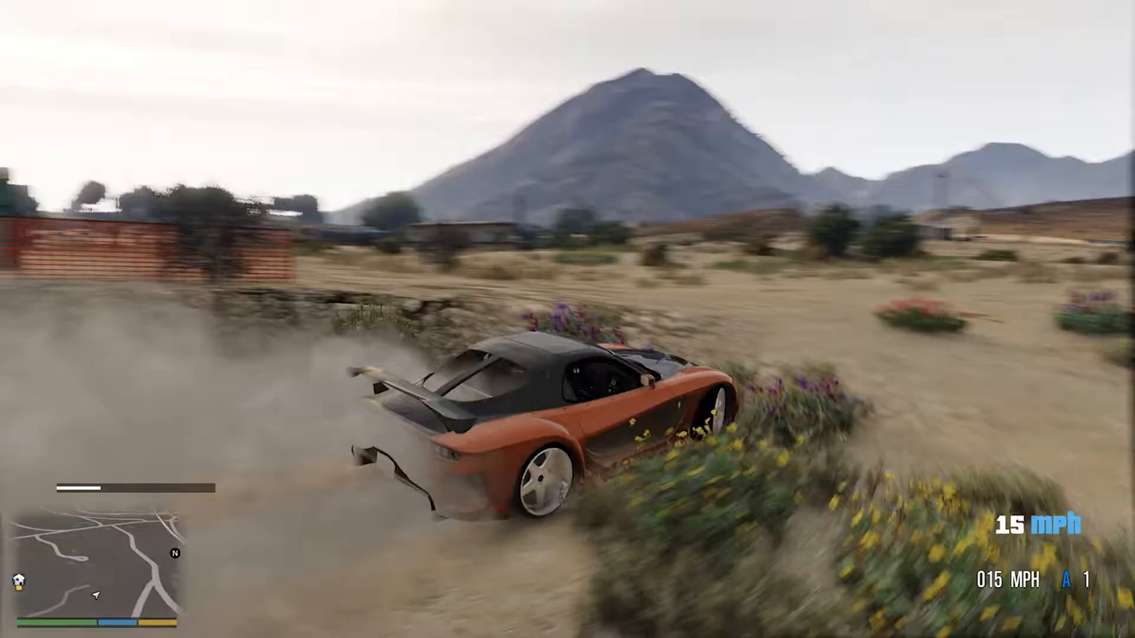
# Drive across the open scrubland towards the mountain and rejoin the paved road at Route 68 Approach
pyautogui.press('w')
pyautogui.press('w')
pyautogui.press('d')
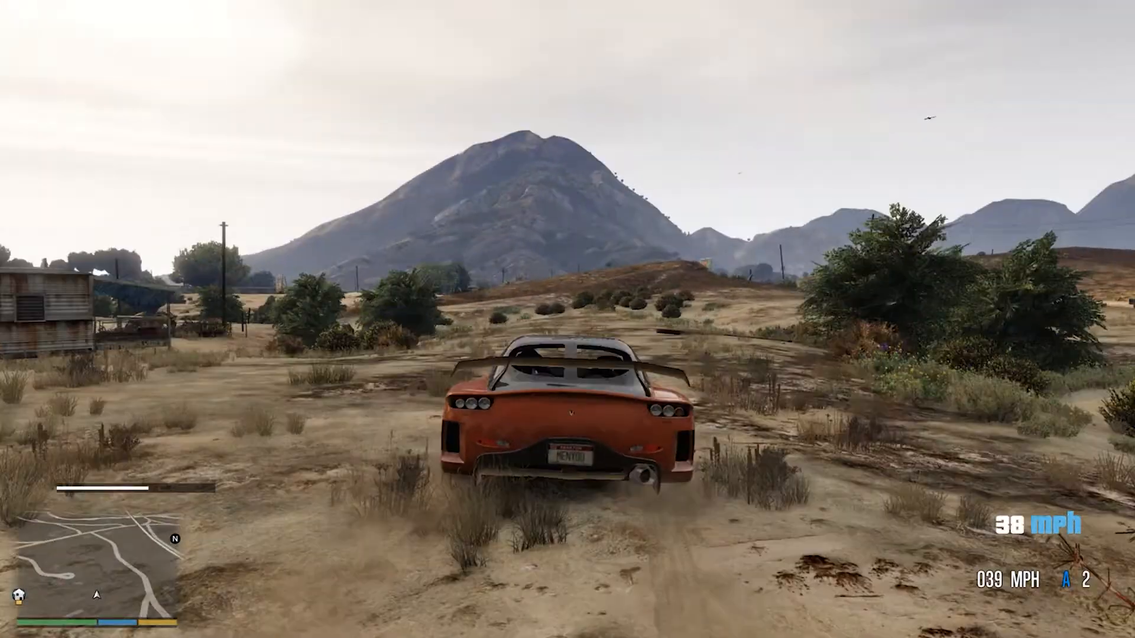
pyautogui.press('a')
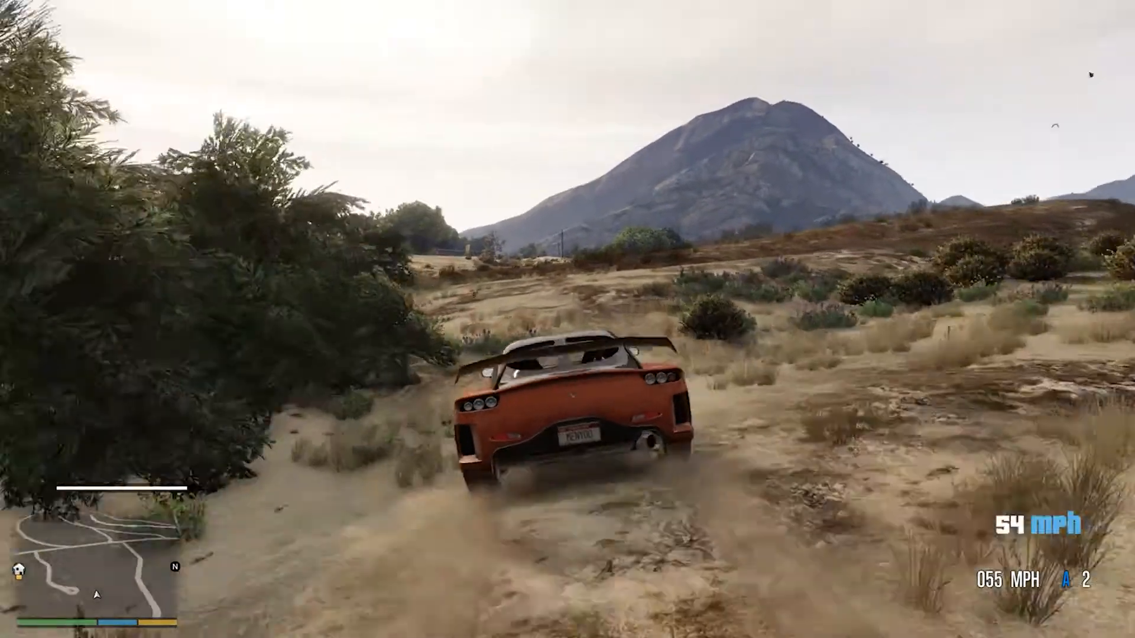
pyautogui.press('w')
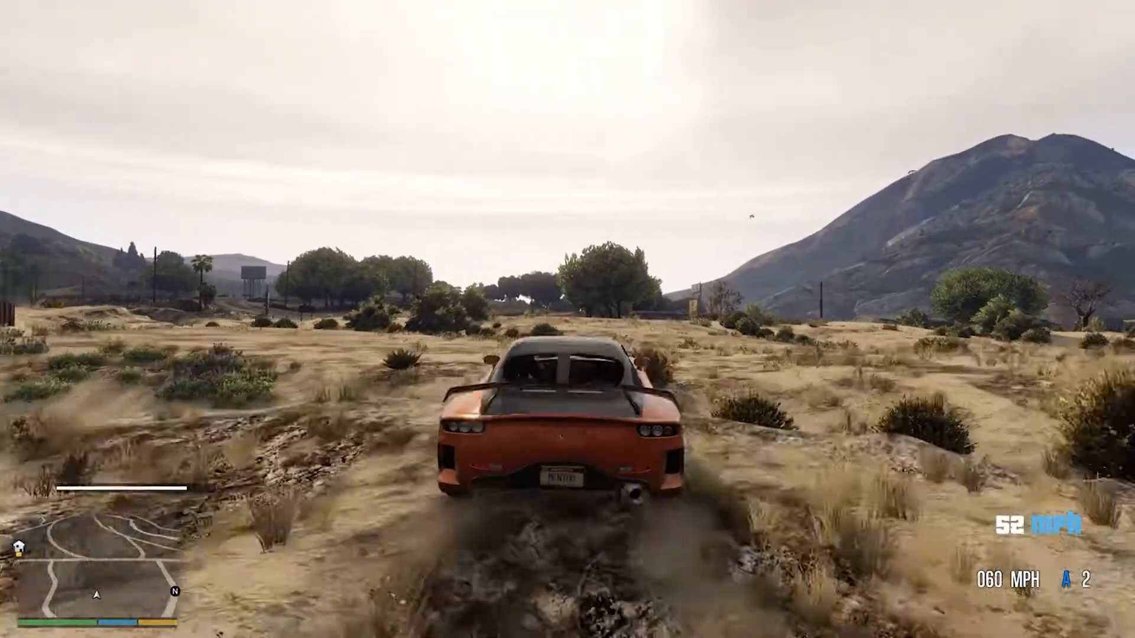
pyautogui.press('d')
pyautogui.press('w')
pyautogui.press('a')
pyautogui.press('w')
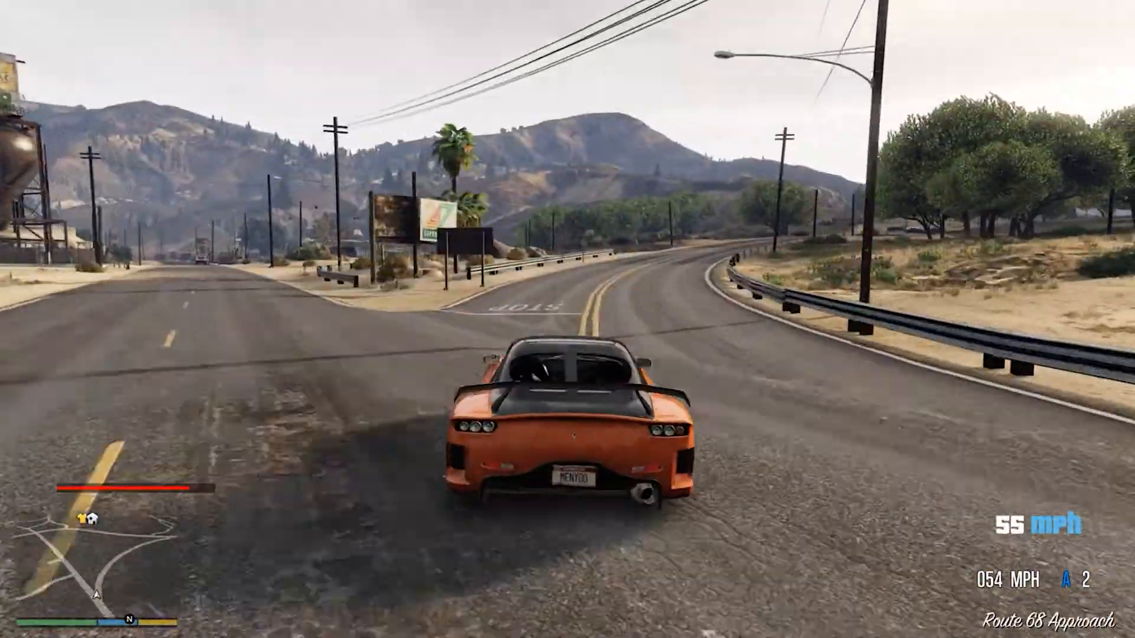
# Follow Route 68 Approach past the guardrails and billboard to the junction with Route 68
pyautogui.press('d')
pyautogui.press('d')
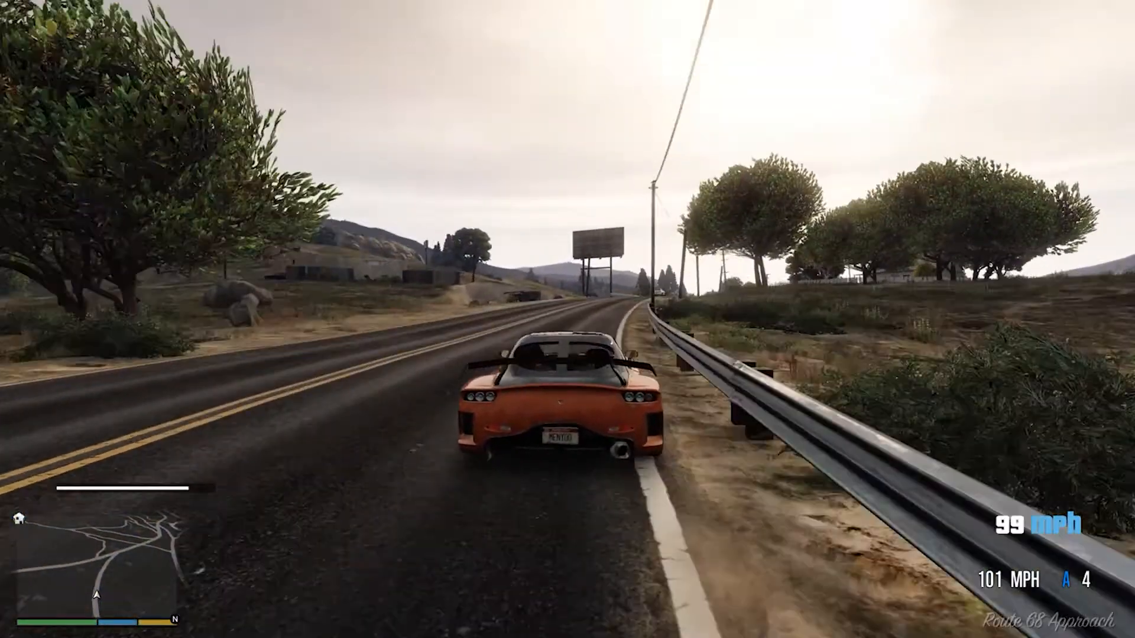
pyautogui.press('a')
pyautogui.press('d')
pyautogui.press('d')
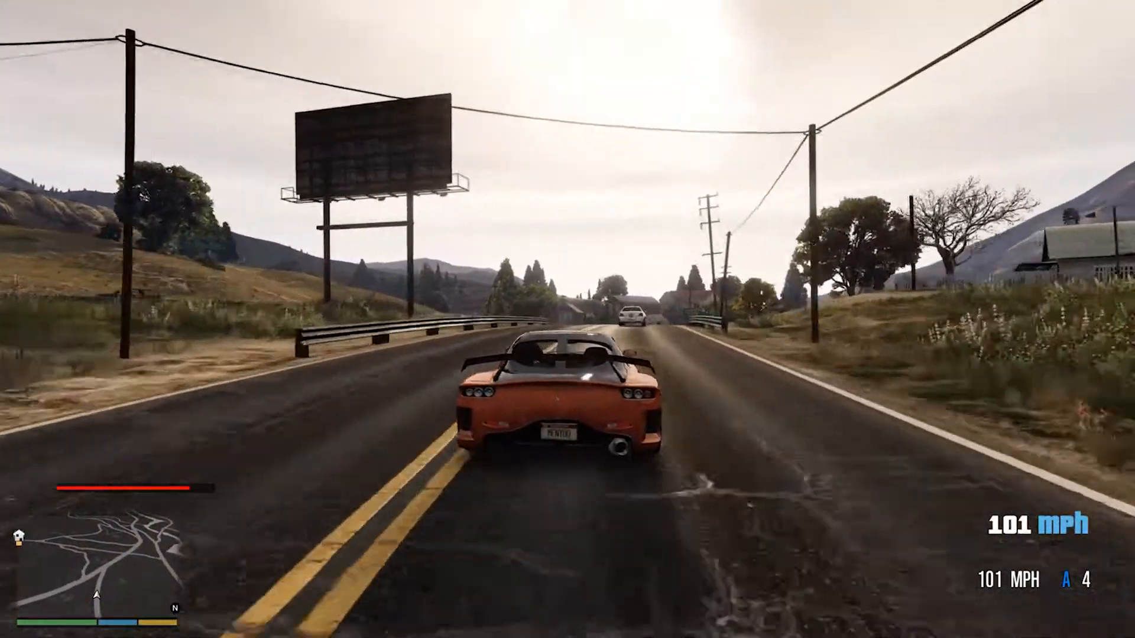
pyautogui.press('d')
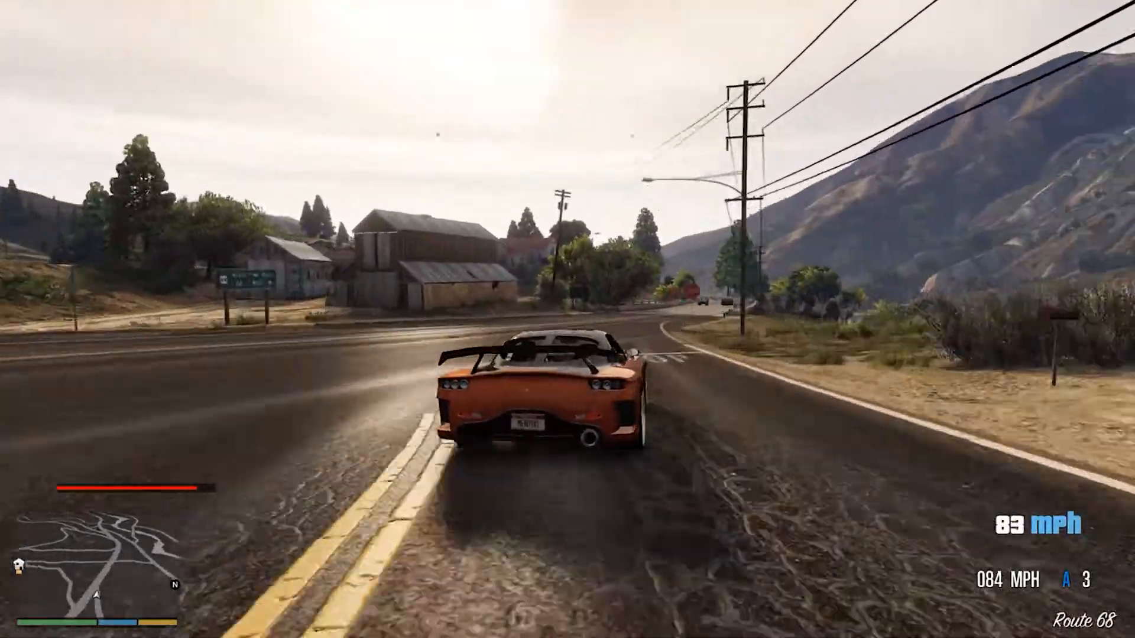
# Continue along Route 68 onto the Zancudo River bridge and brake behind the vehicle ahead
pyautogui.press('w')
pyautogui.press('d')
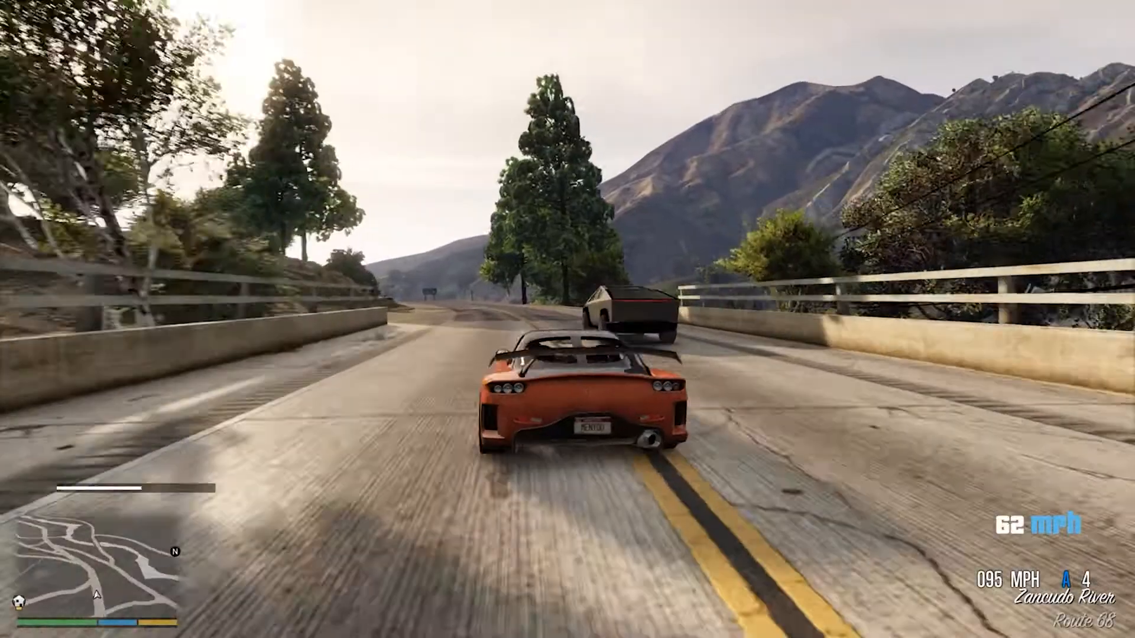
pyautogui.press('s')
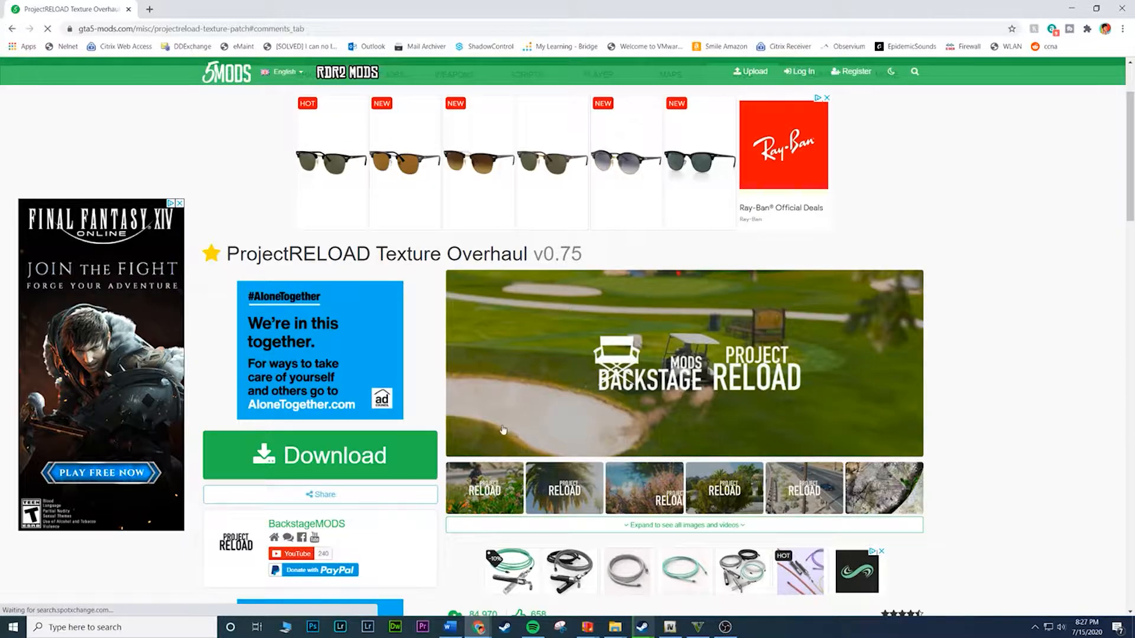
# Look through the preview images of ProjectRELOAD Texture Overhaul v0.75 on its gta5-mods.com page and close the gallery
pyautogui.click(572, 399)
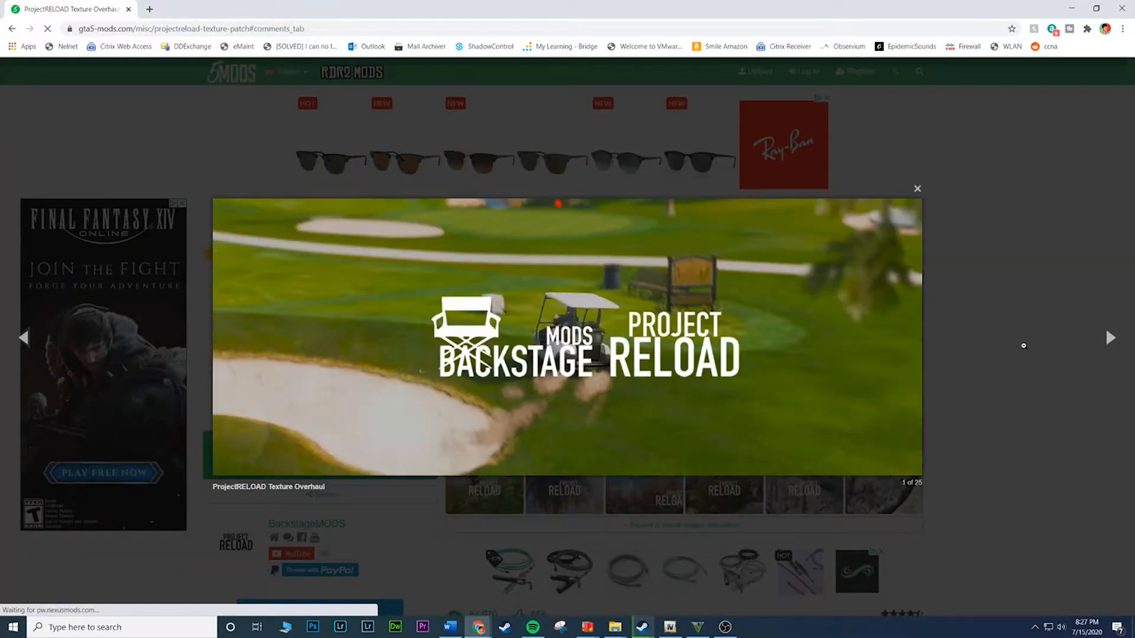
pyautogui.click(1110, 339)
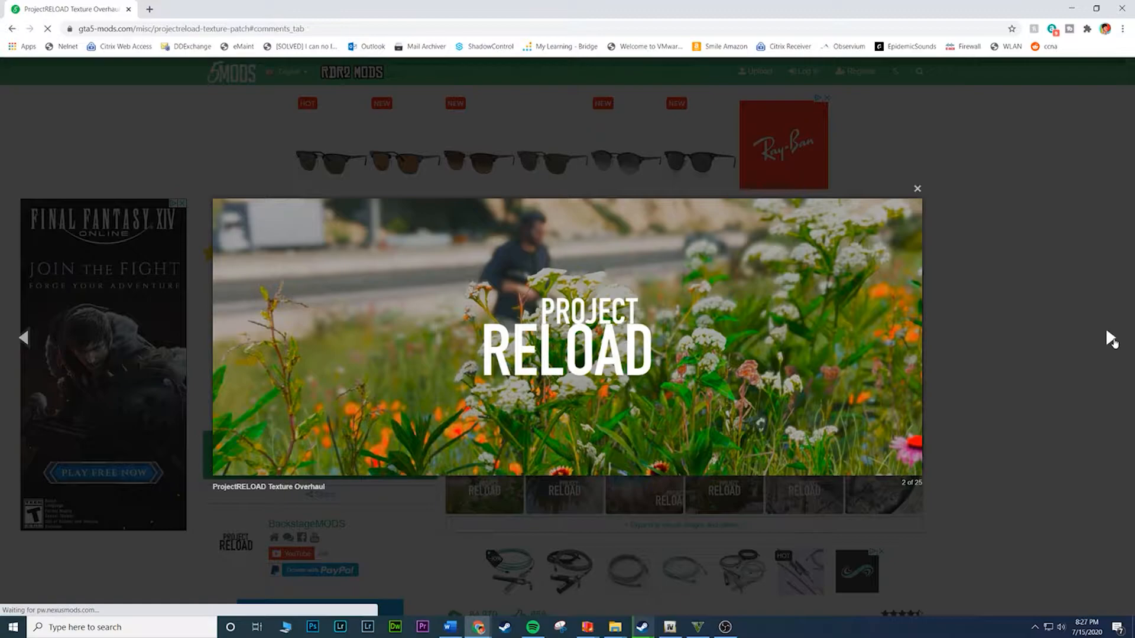
pyautogui.click(1110, 339)
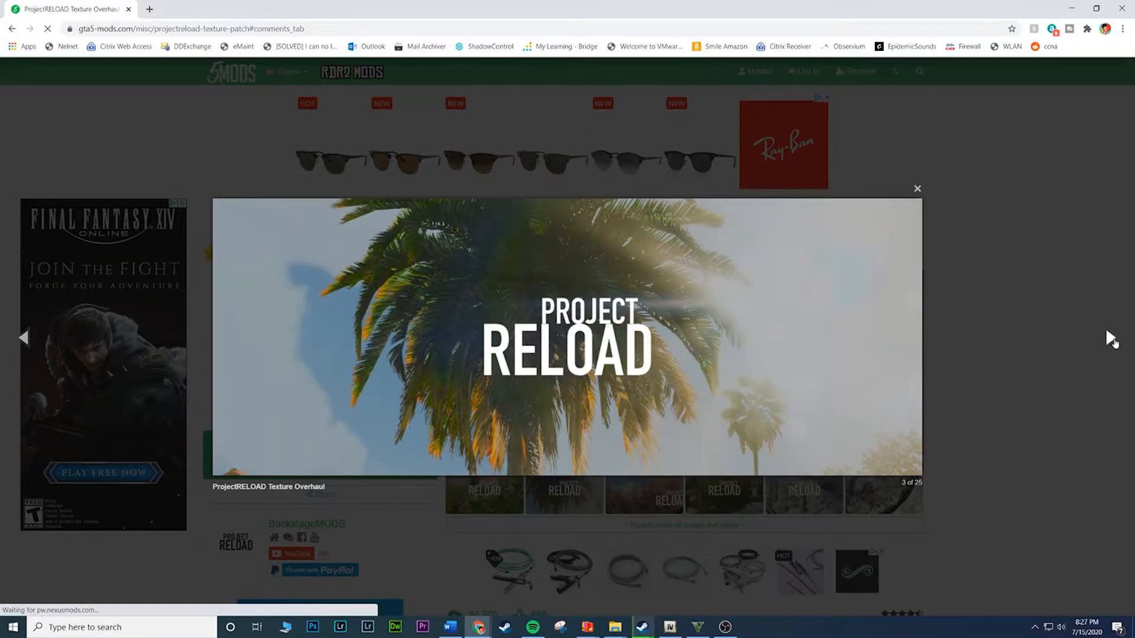
pyautogui.click(1110, 339)
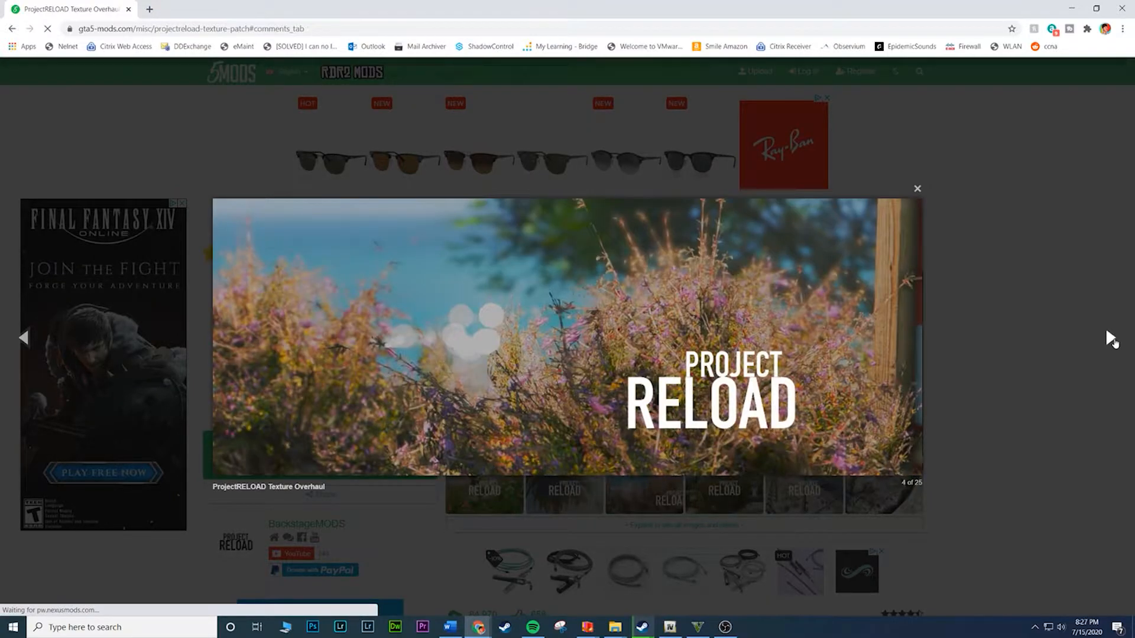
pyautogui.click(1110, 339)
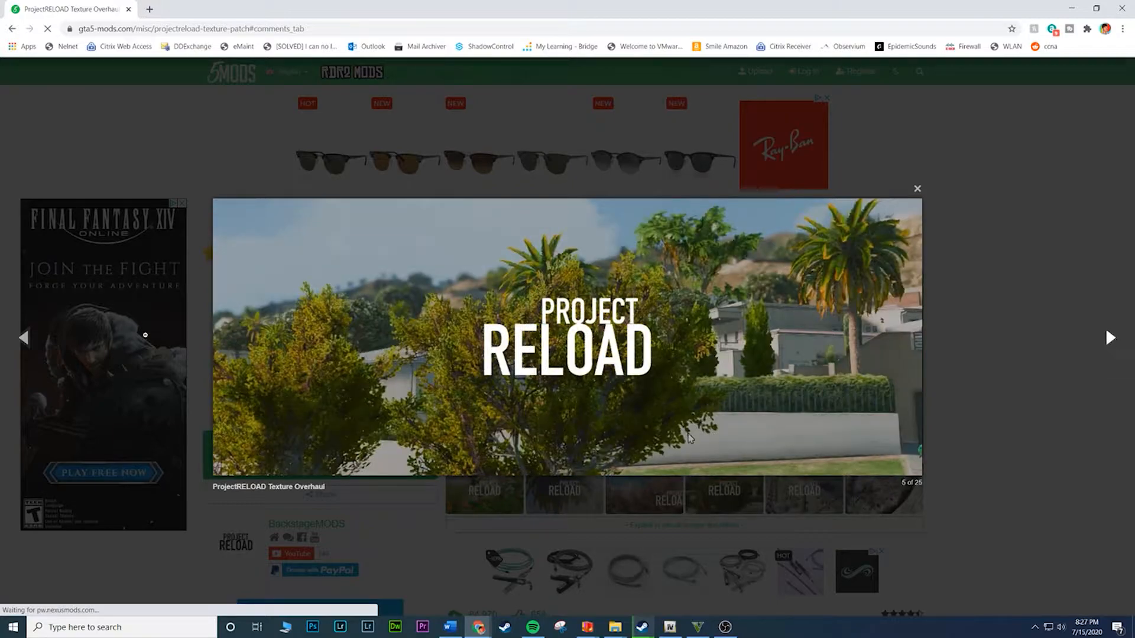
pyautogui.press('Left')
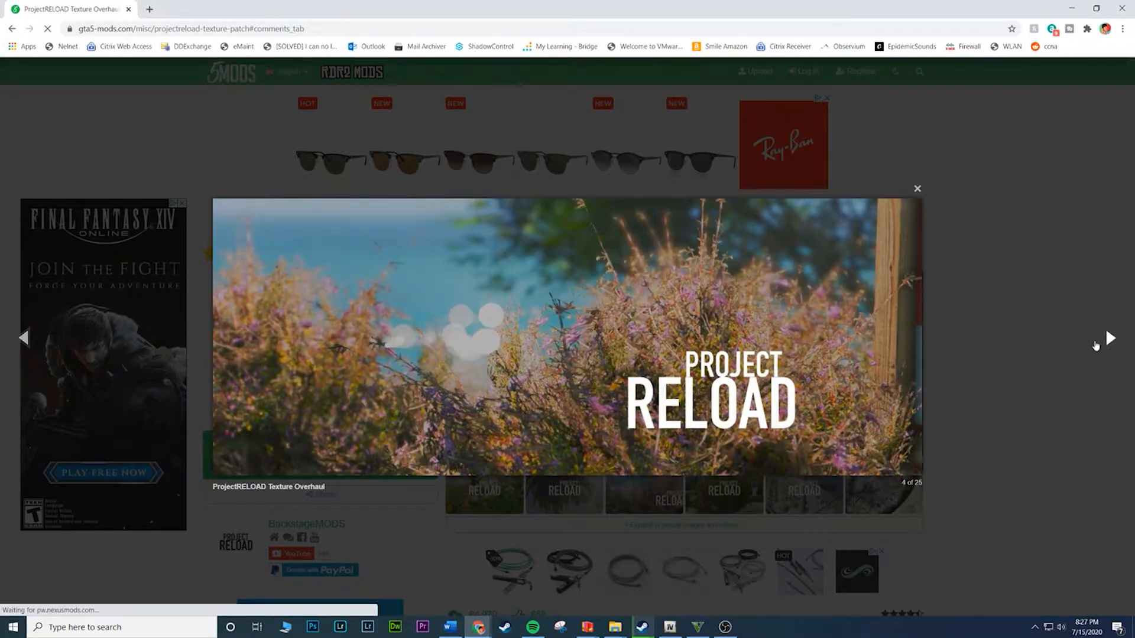
pyautogui.click(1096, 345)
pyautogui.click(1098, 345)
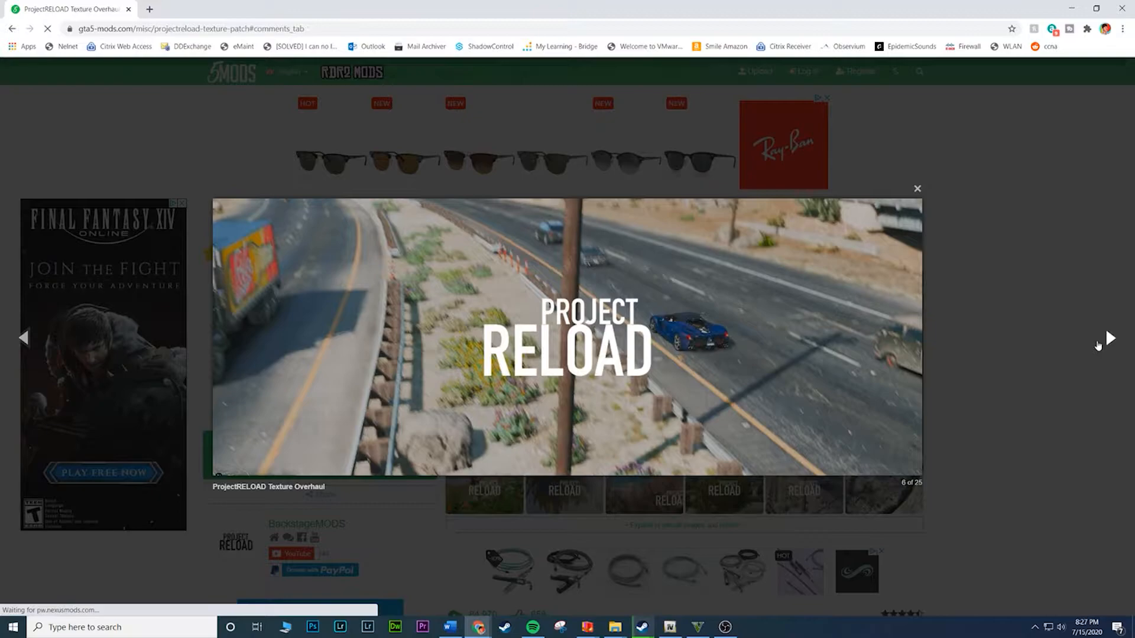
pyautogui.click(1097, 346)
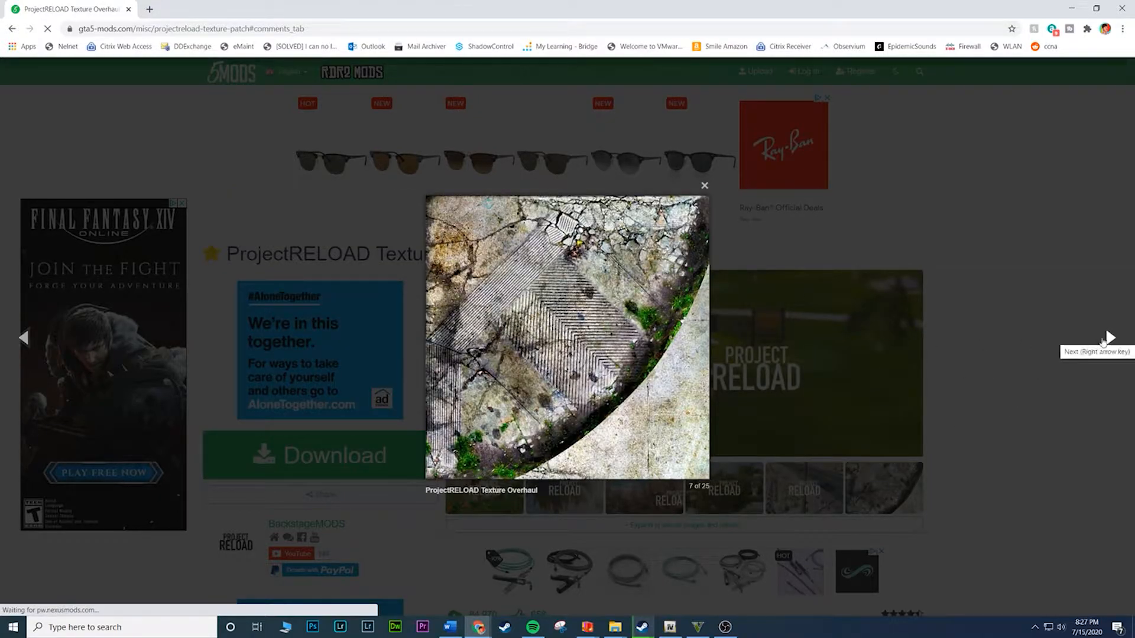
pyautogui.click(1110, 337)
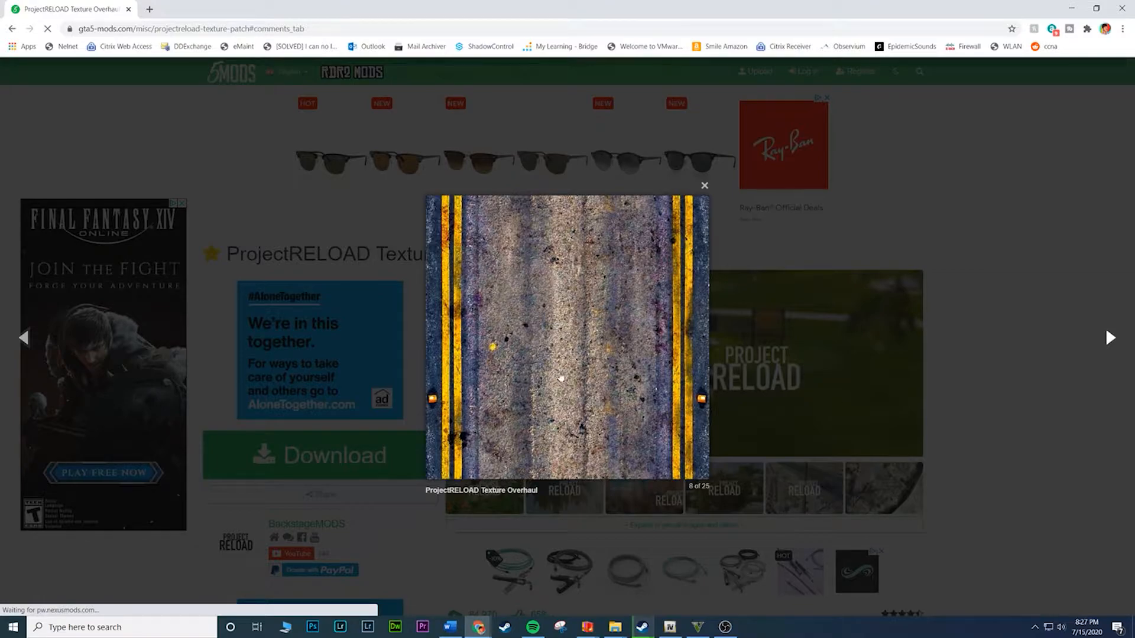
pyautogui.click(1108, 361)
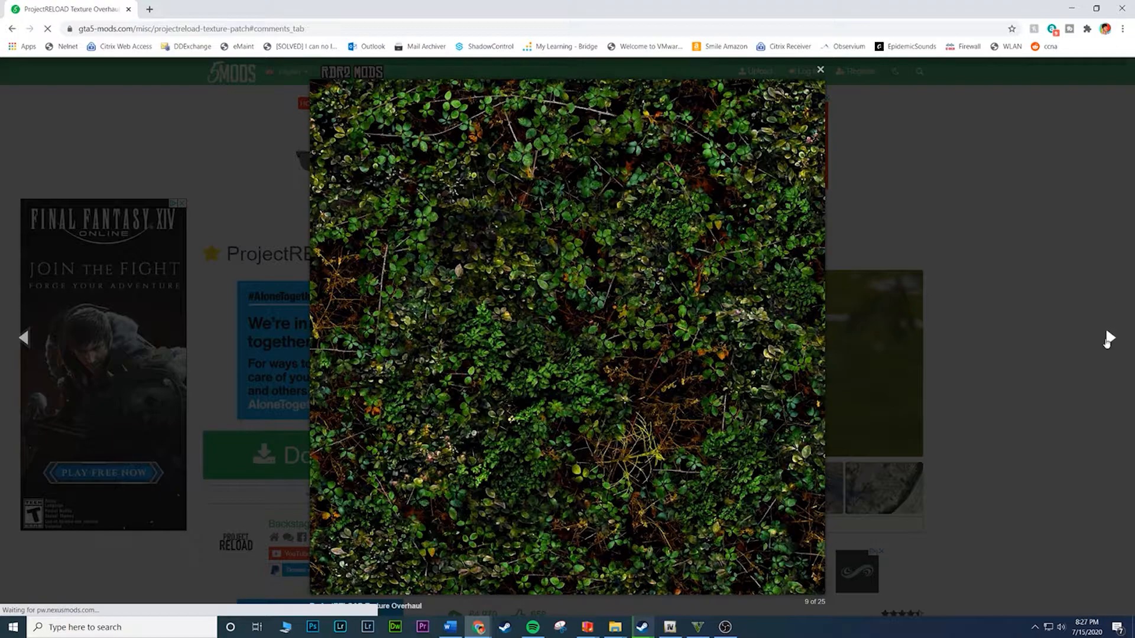
pyautogui.click(1109, 339)
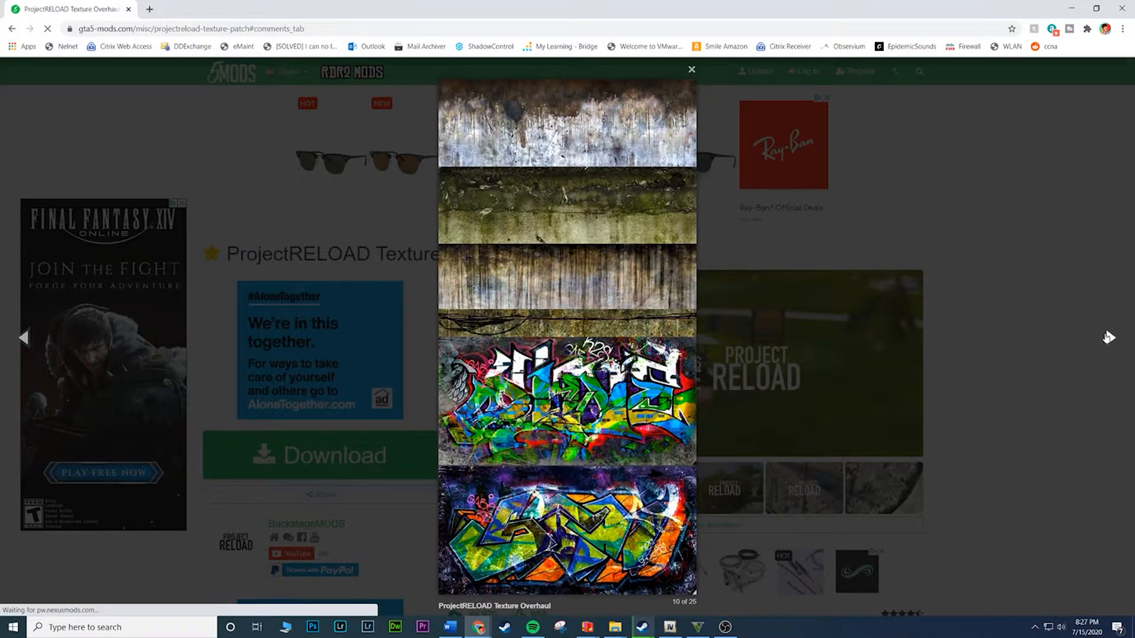
pyautogui.click(1108, 338)
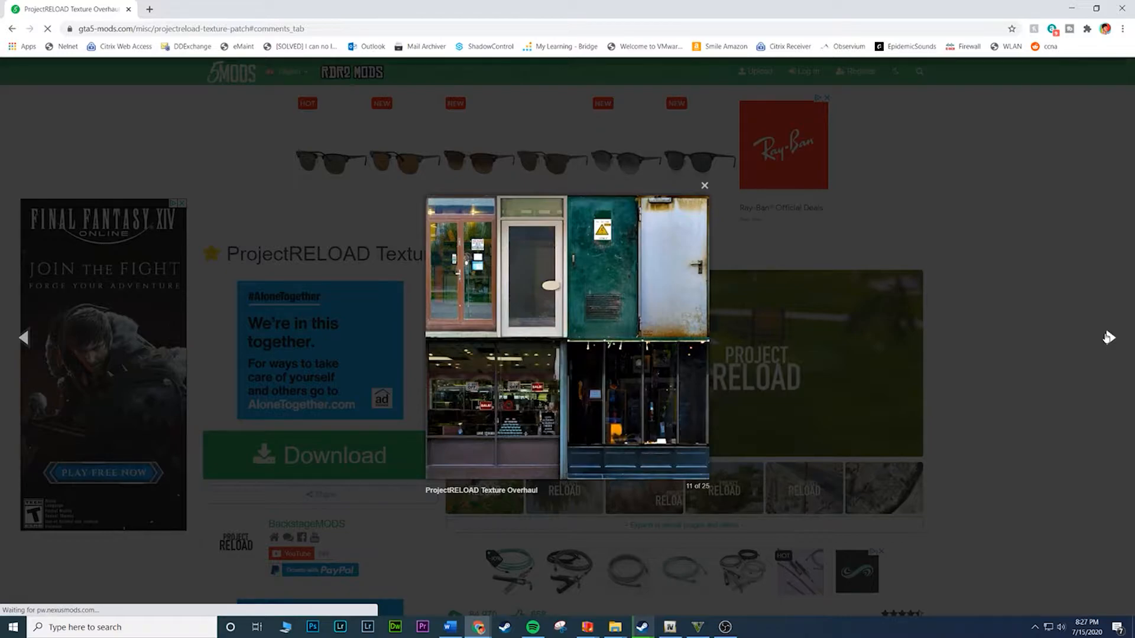
pyautogui.click(1108, 338)
pyautogui.click(1108, 337)
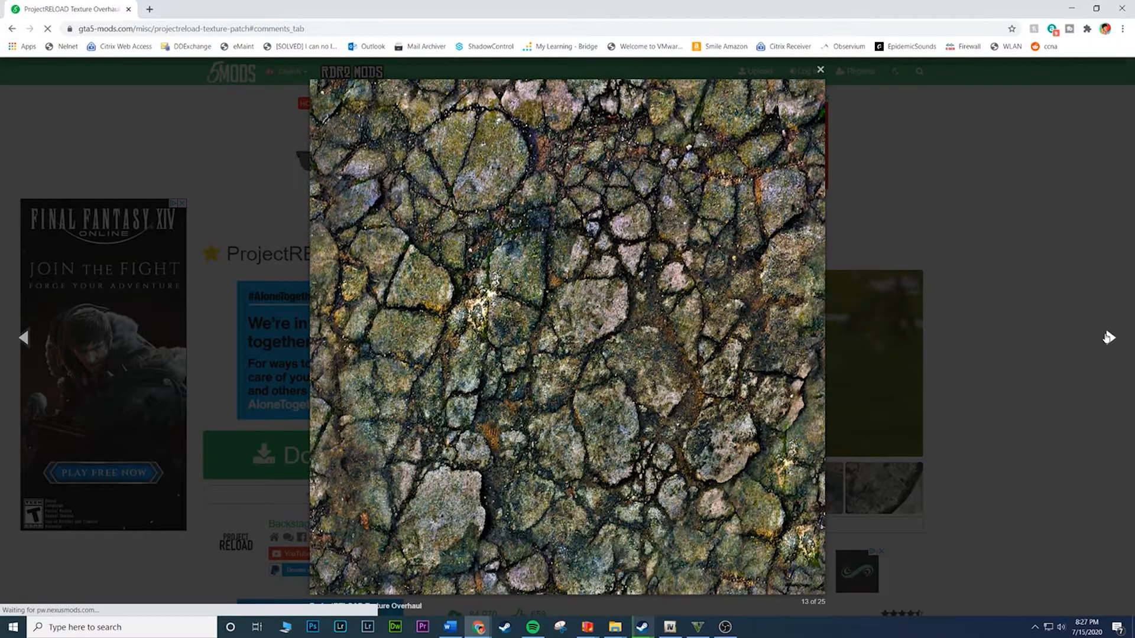
pyautogui.click(1108, 338)
pyautogui.click(1069, 315)
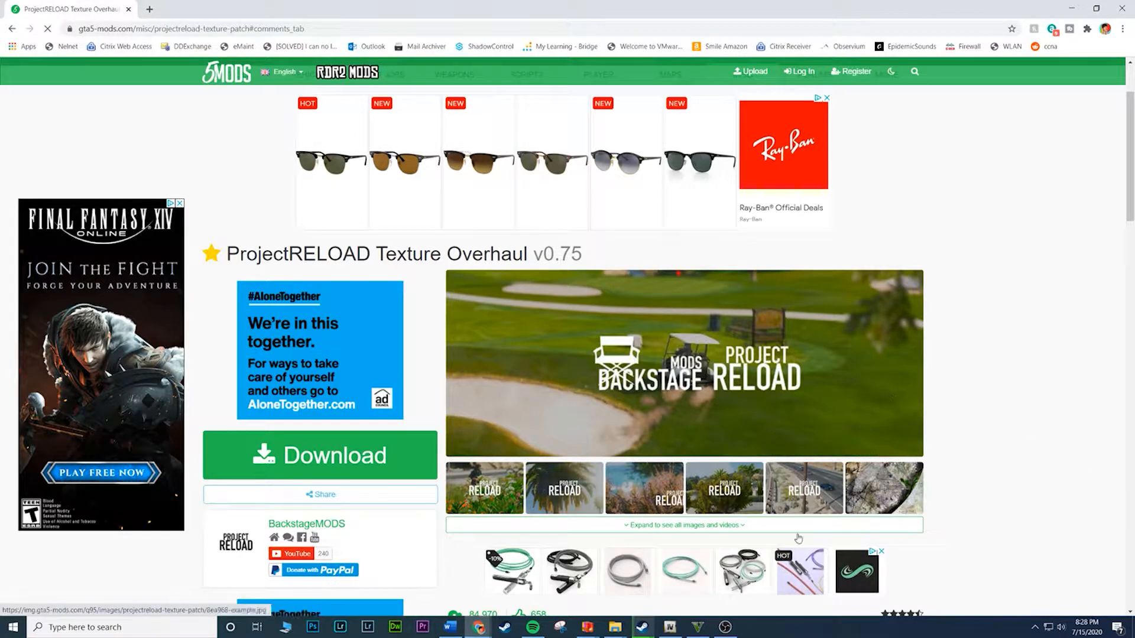
# Open the texture mod's MediaFire download page, then bring the extracted ProjectRELOAD Texture Patch v075 folder into view in File Explorer
pyautogui.click(305, 459)
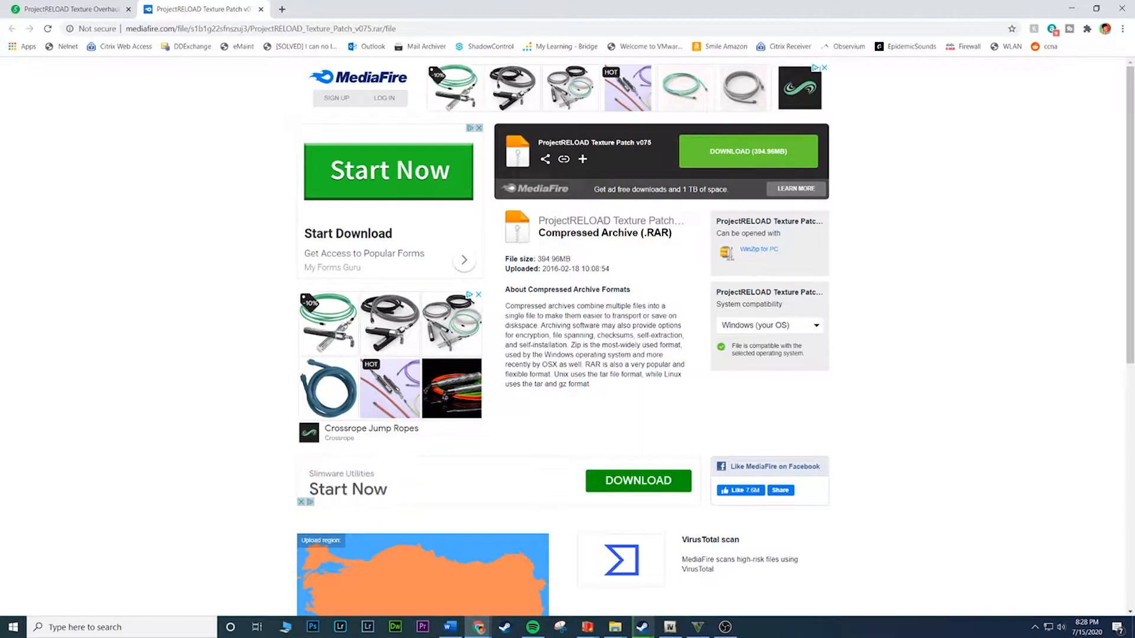
pyautogui.hotkey('alt', 'Tab')
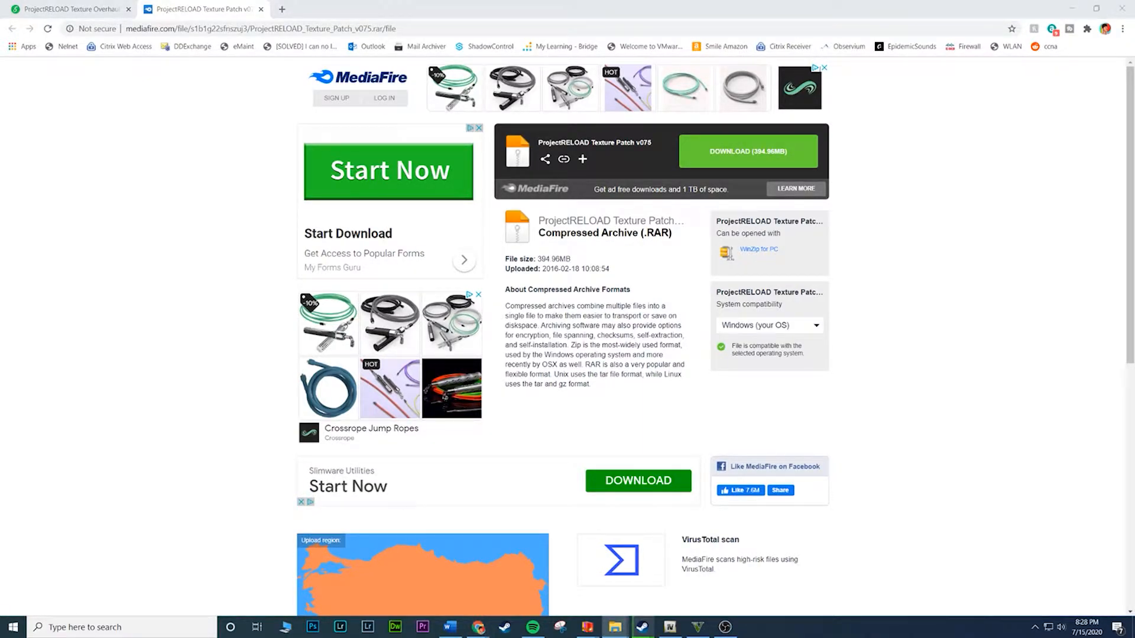
pyautogui.moveTo(1134, 243); pyautogui.dragTo(352, 151)
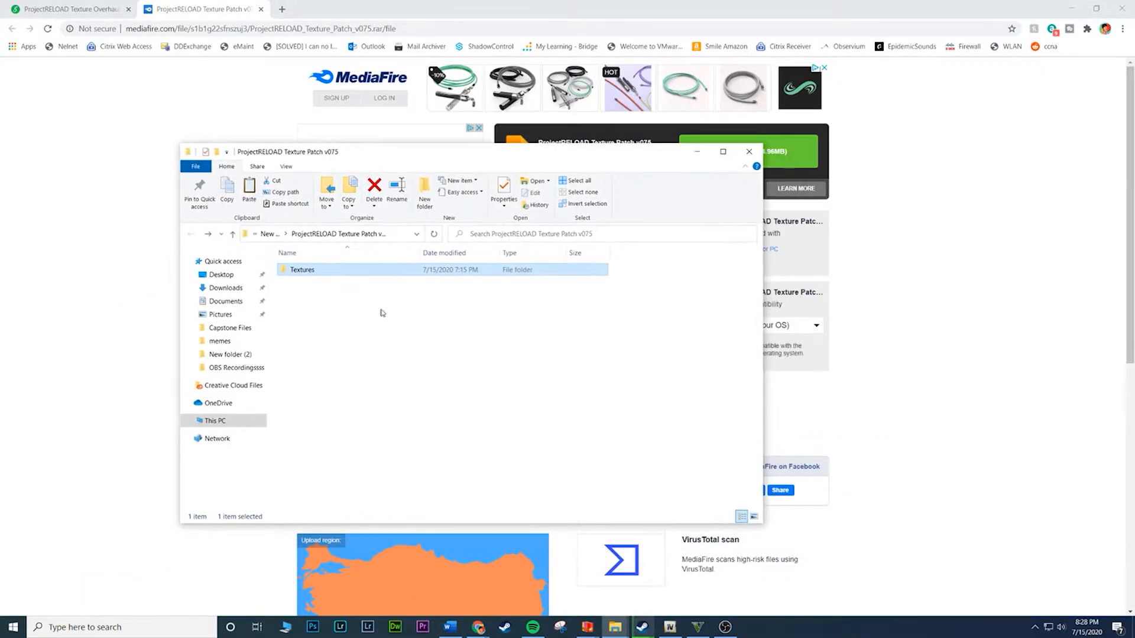
# Open the Textures folder of the extracted patch and select the x64g folder
pyautogui.click(346, 305)
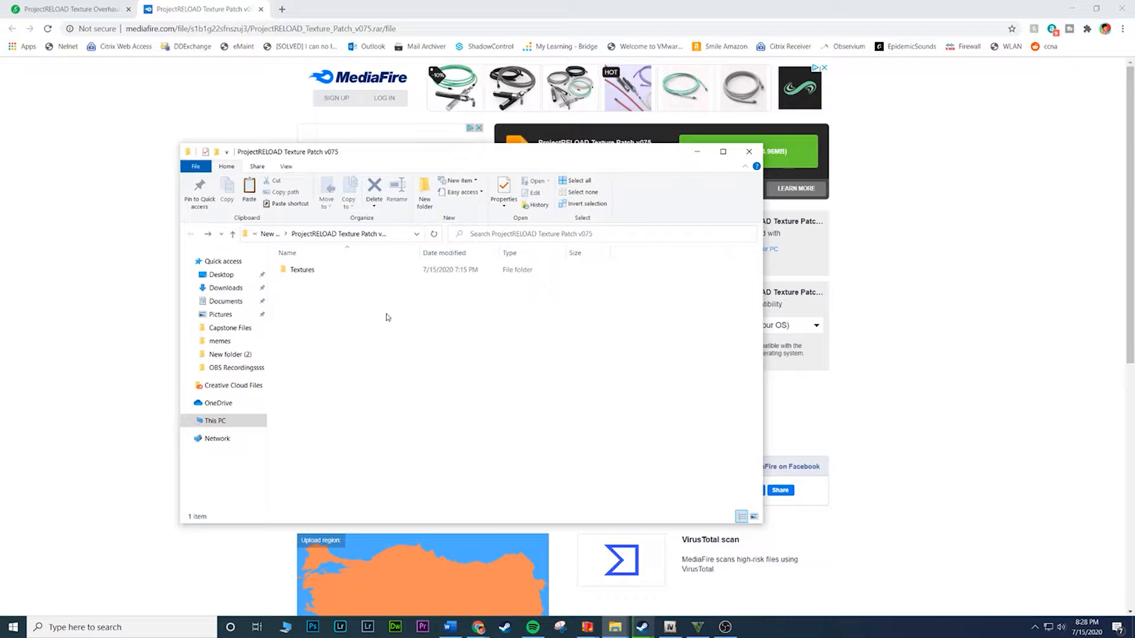
pyautogui.doubleClick(329, 274)
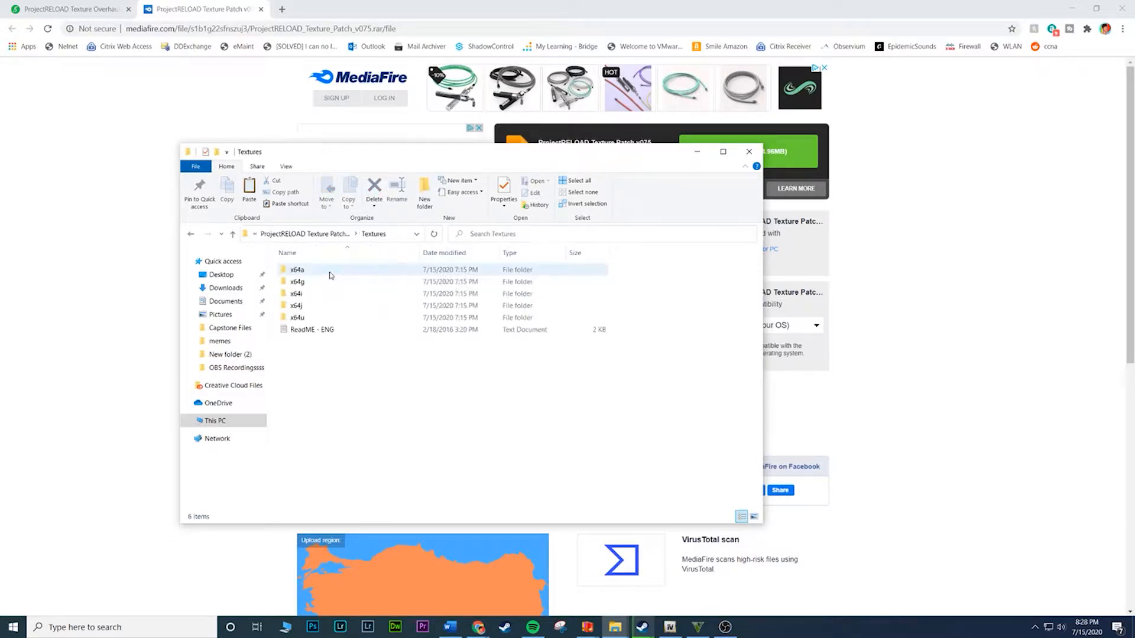
pyautogui.click(303, 281)
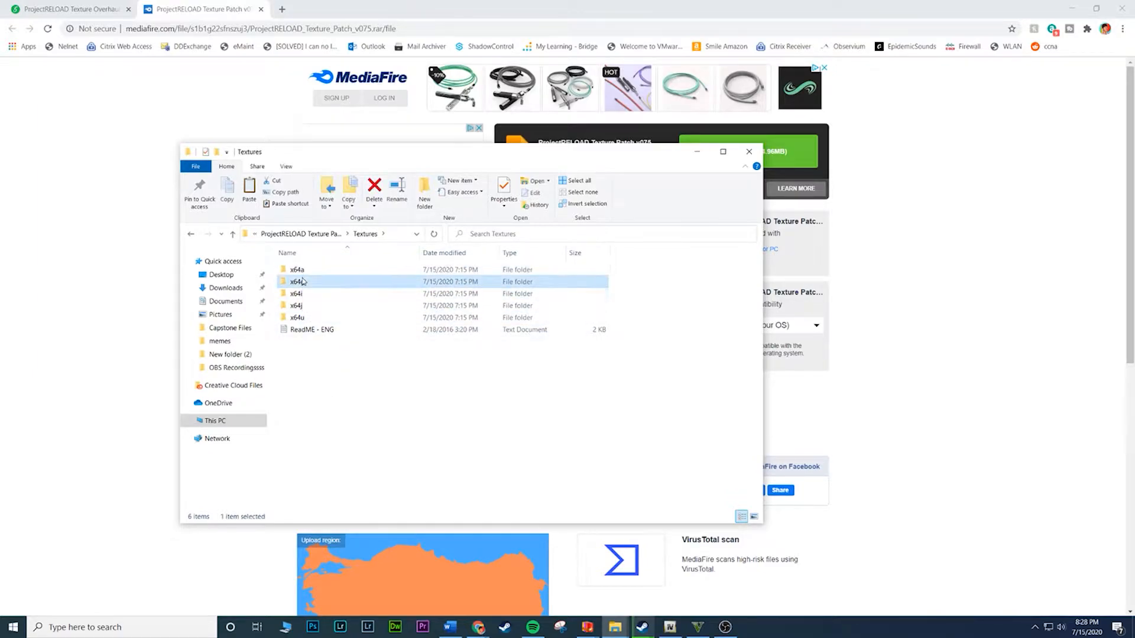
# Go over the x64 folders and the ReadME - ENG file inside the patch's Textures folder
pyautogui.click(304, 307)
pyautogui.click(308, 330)
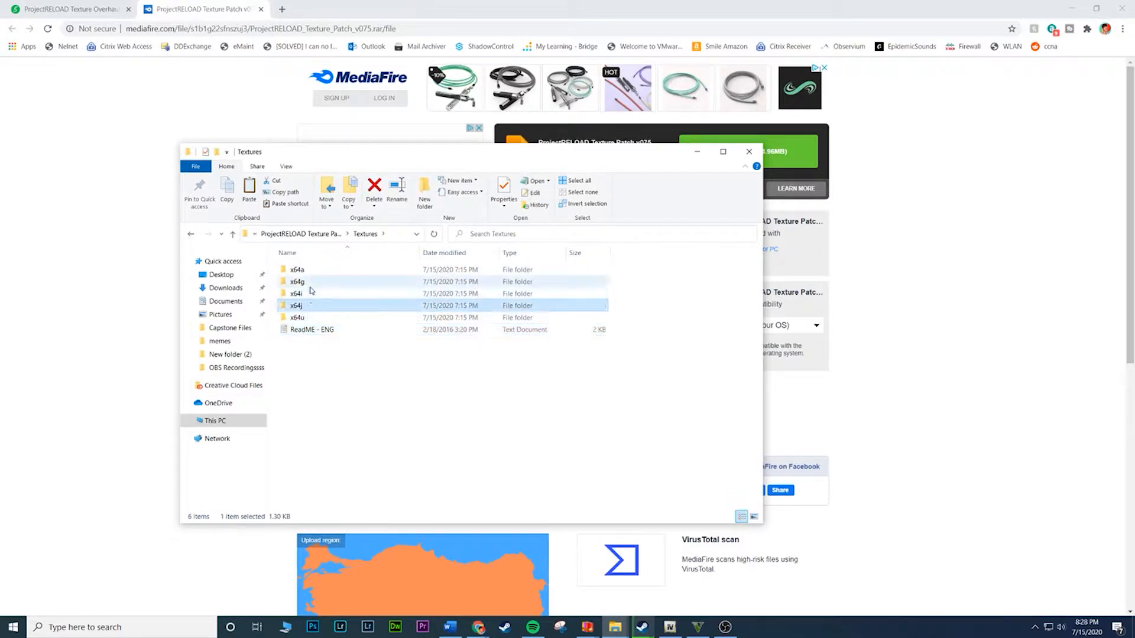
pyautogui.click(312, 284)
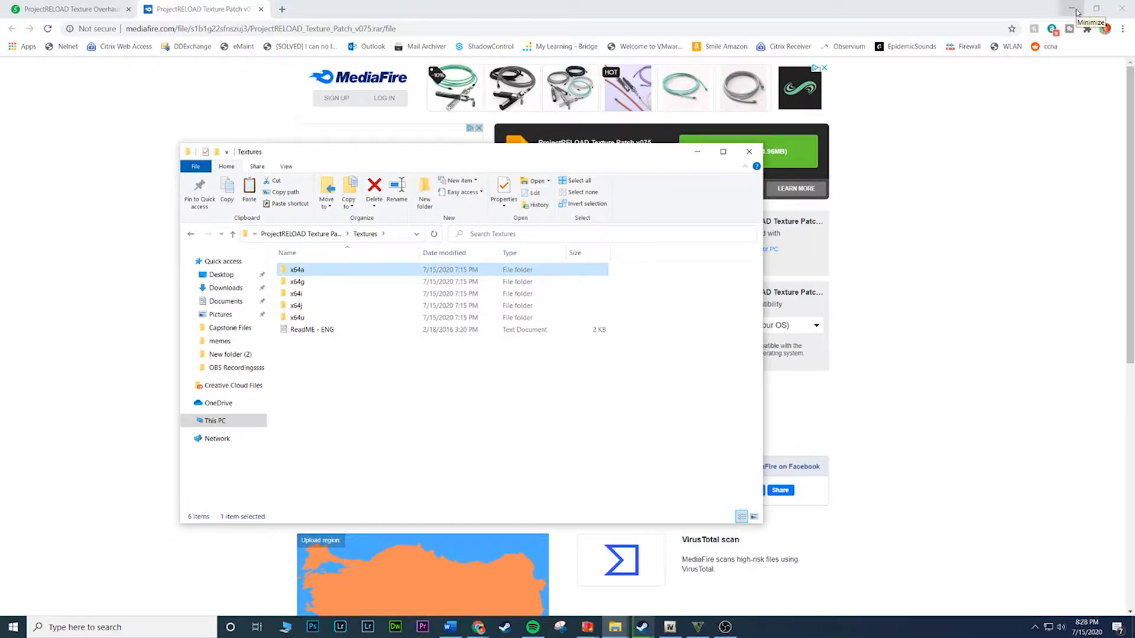
# Switch to the Word document and review the required tools ScriptHookV, ScriptHookDotNet3, OpenIV and Menyoo, then put the document away
pyautogui.click(450, 626)
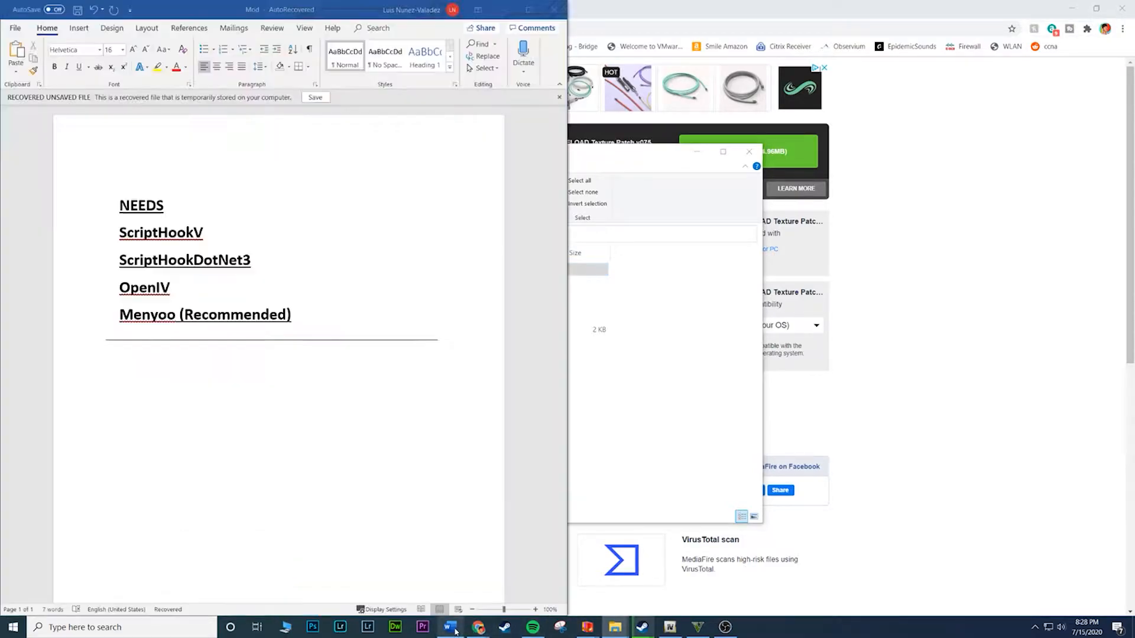
pyautogui.click(110, 229)
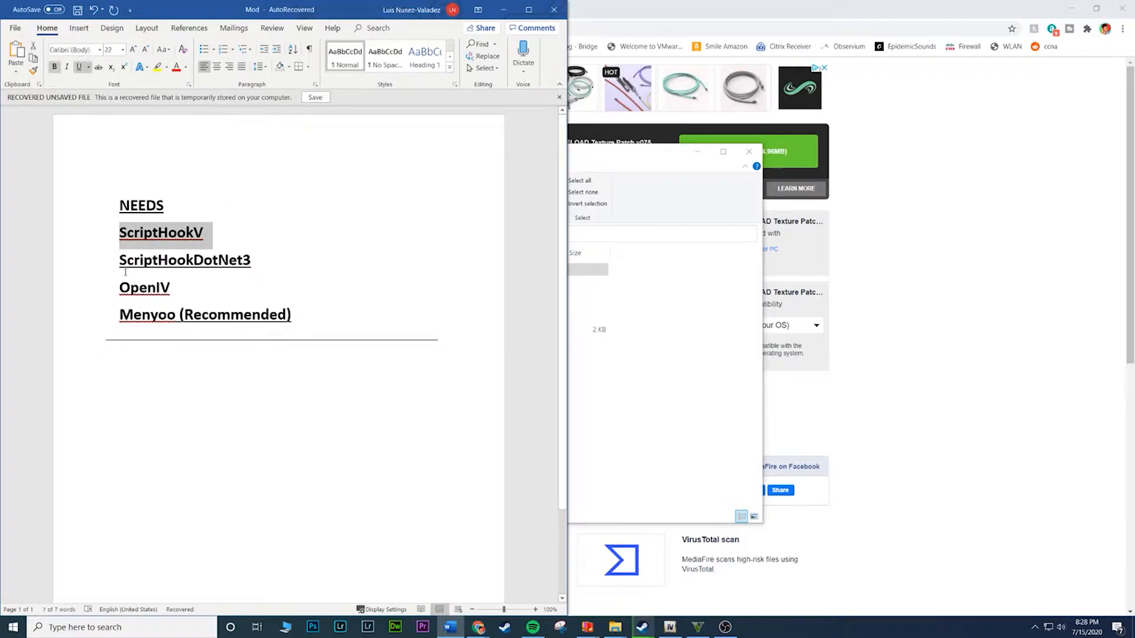
pyautogui.moveTo(118, 260); pyautogui.dragTo(263, 260)
pyautogui.moveTo(118, 288); pyautogui.dragTo(185, 301)
pyautogui.moveTo(112, 316); pyautogui.dragTo(306, 321)
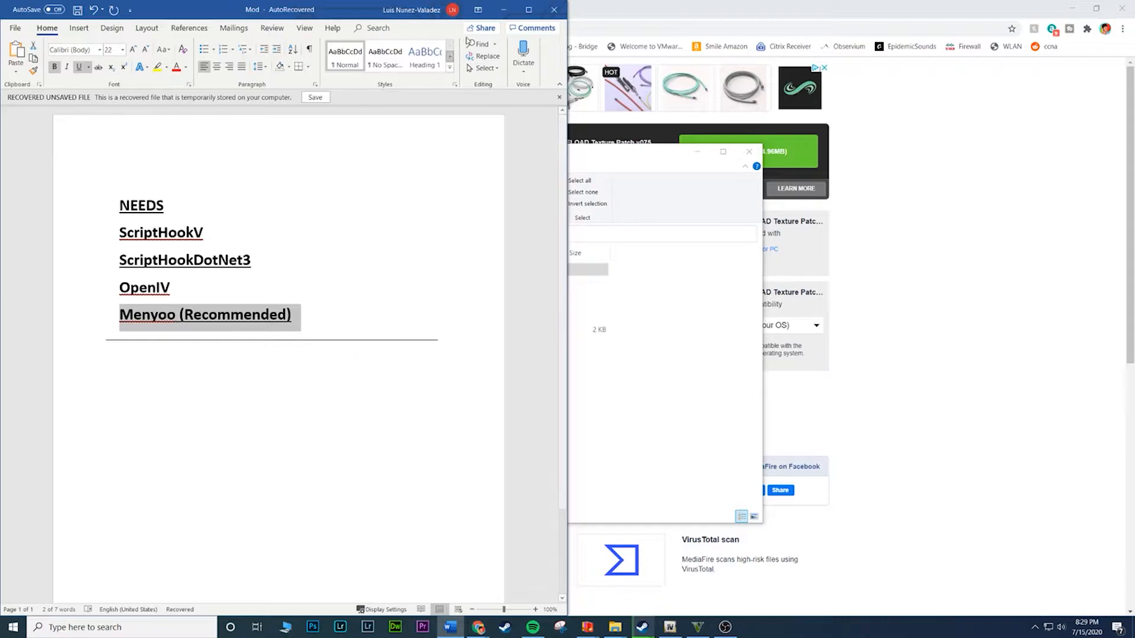
pyautogui.click(503, 9)
# Switch to OpenIV, open GTA V's mods folder and select x64a.rpf, x64g.rpf, x64i.rpf, x64j.rpf and x64u.rpf
pyautogui.click(670, 627)
pyautogui.scroll(10, 280, 301)
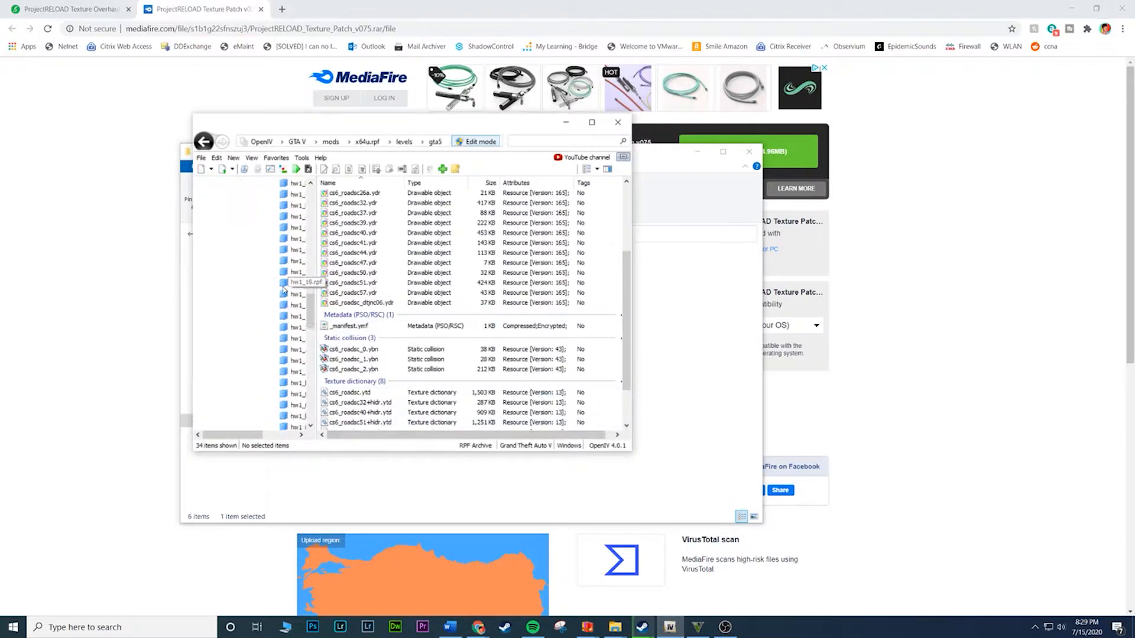
pyautogui.click(224, 183)
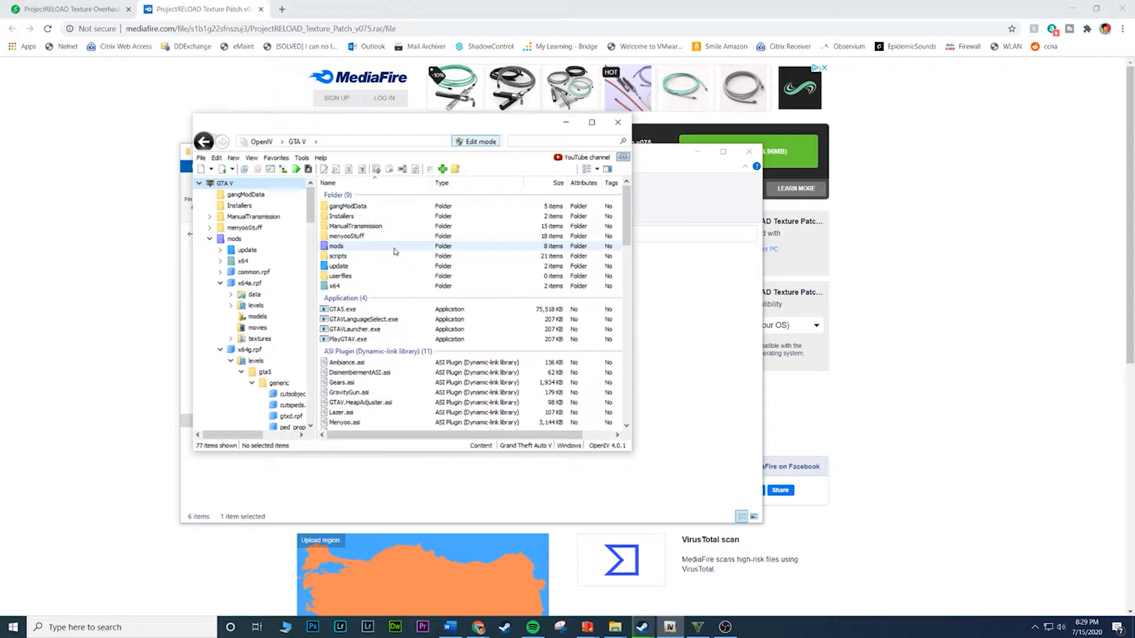
pyautogui.doubleClick(395, 248)
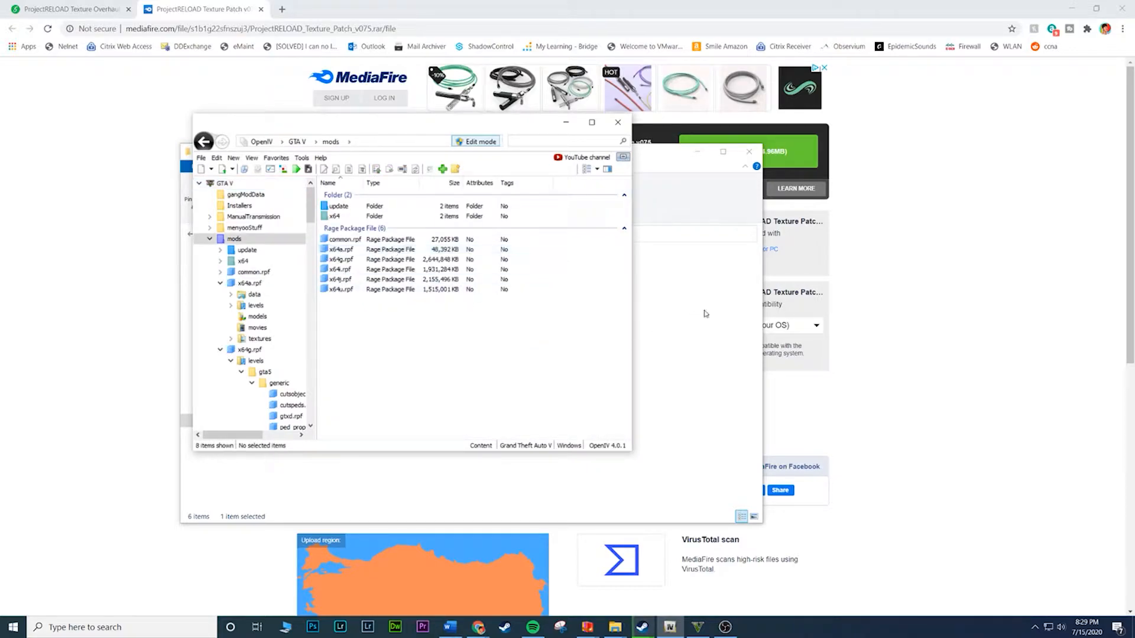
pyautogui.moveTo(328, 316); pyautogui.dragTo(337, 249)
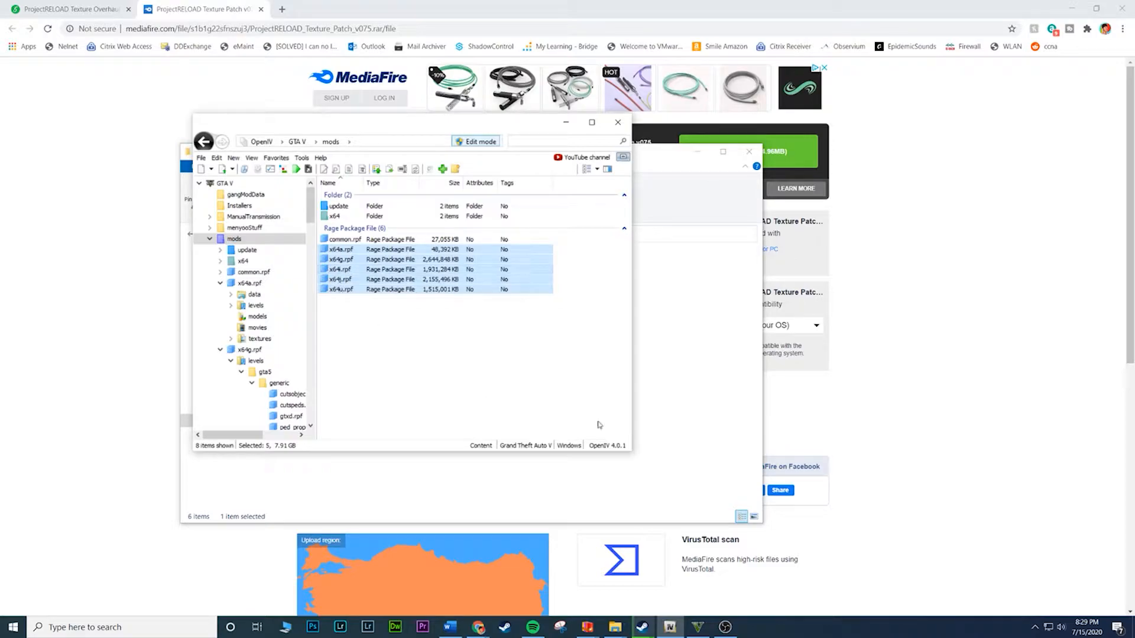
# Compare the x64 folders in Textures with the archives in mods, restore OpenIV to a smaller window and select x64a.rpf
pyautogui.click(721, 364)
pyautogui.click(320, 272)
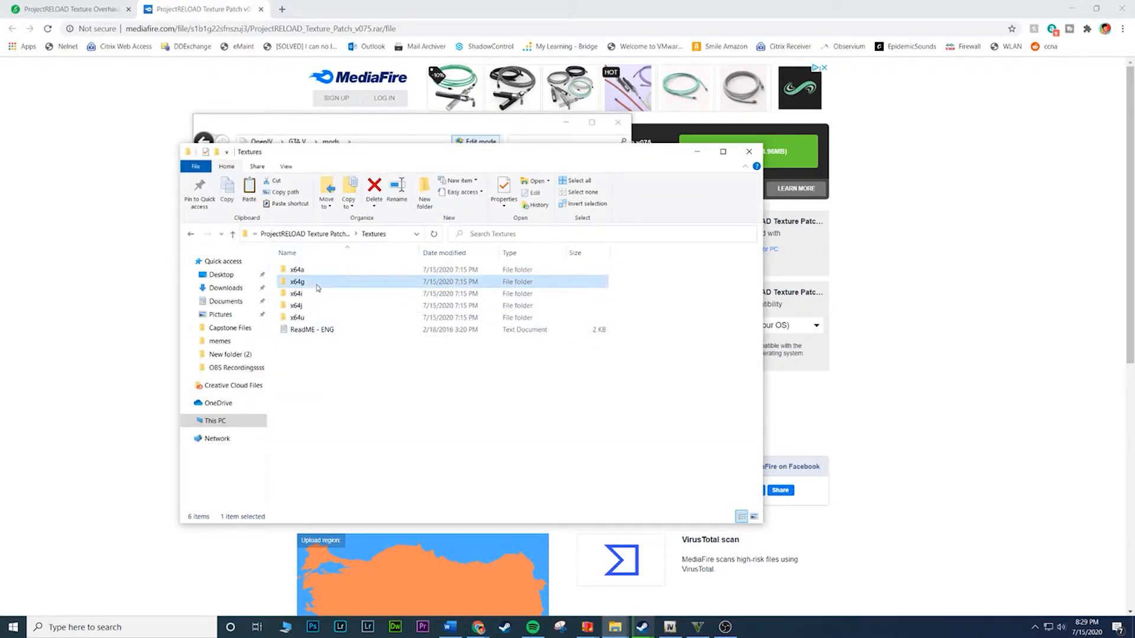
pyautogui.click(319, 293)
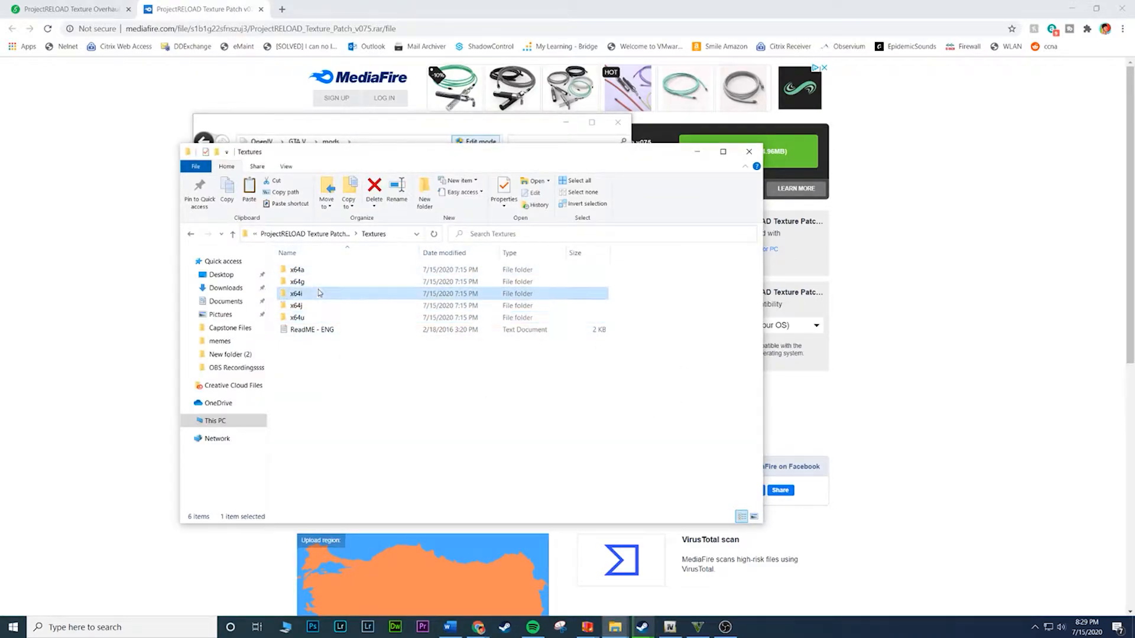
pyautogui.click(310, 320)
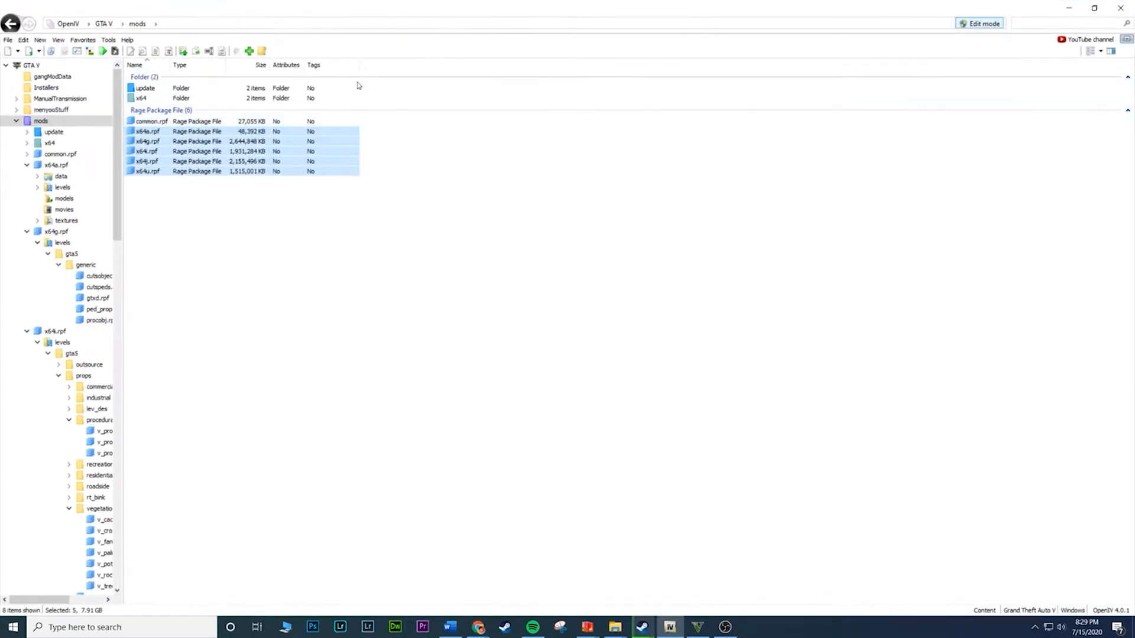
pyautogui.moveTo(504, 13); pyautogui.dragTo(372, 120)
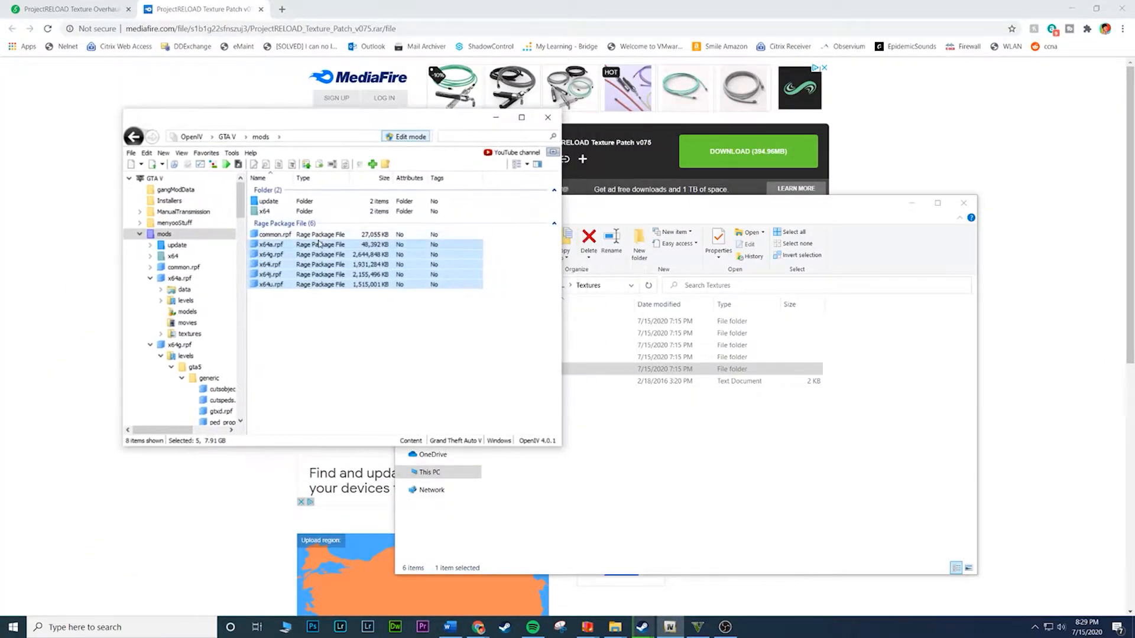
pyautogui.click(316, 245)
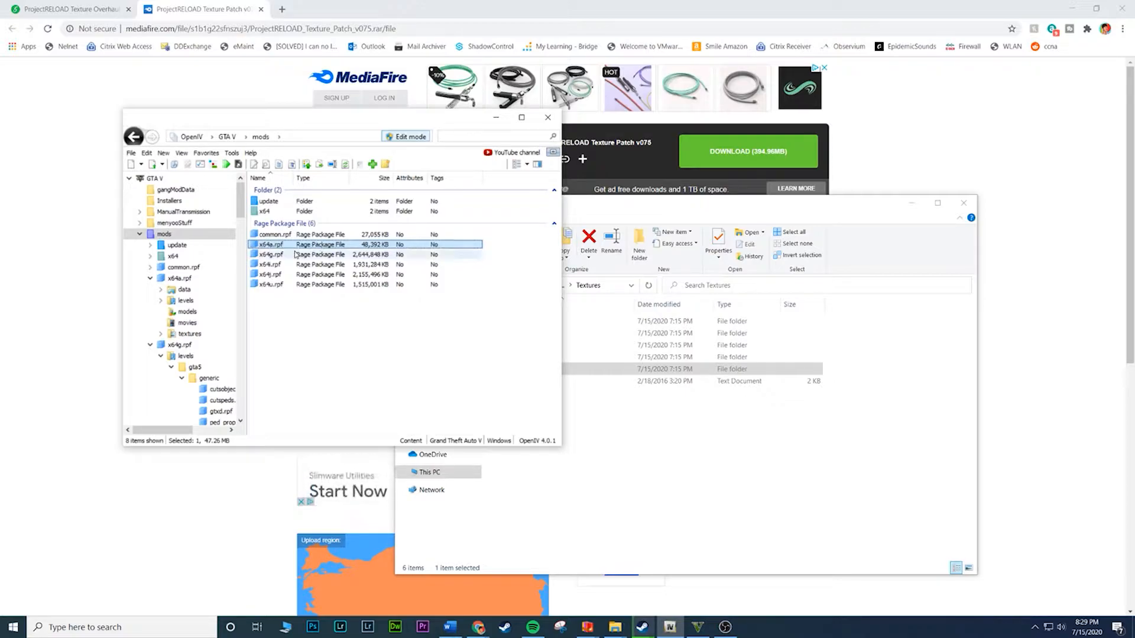
# Collapse the mods folder in OpenIV's folder tree and open the original x64q.rpf archive from the GTA V root
pyautogui.click(137, 236)
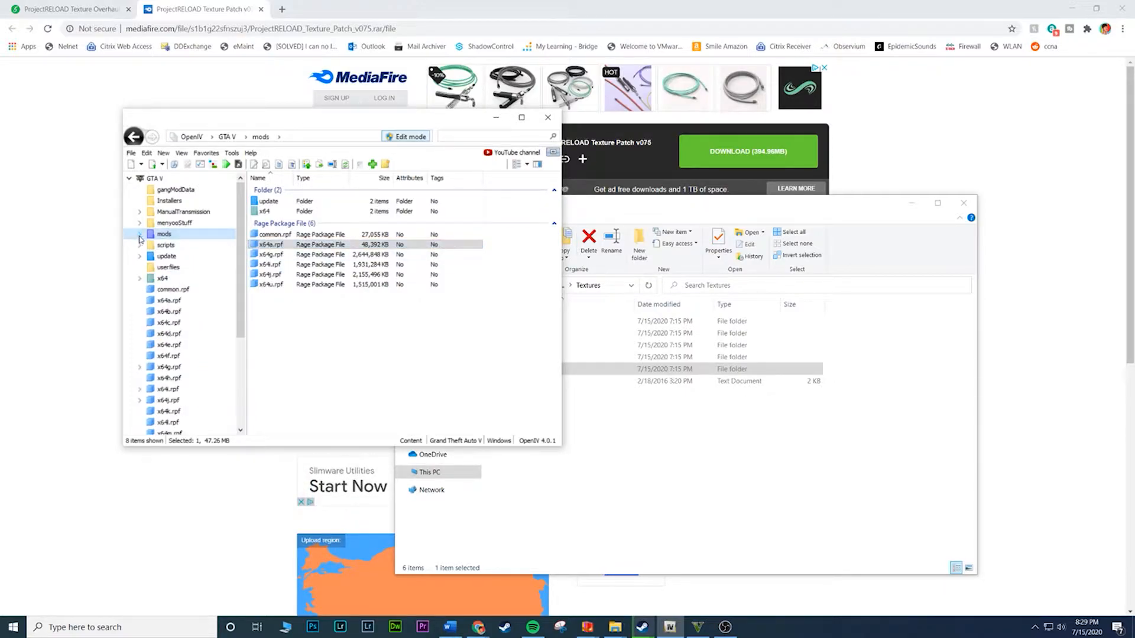
pyautogui.click(153, 180)
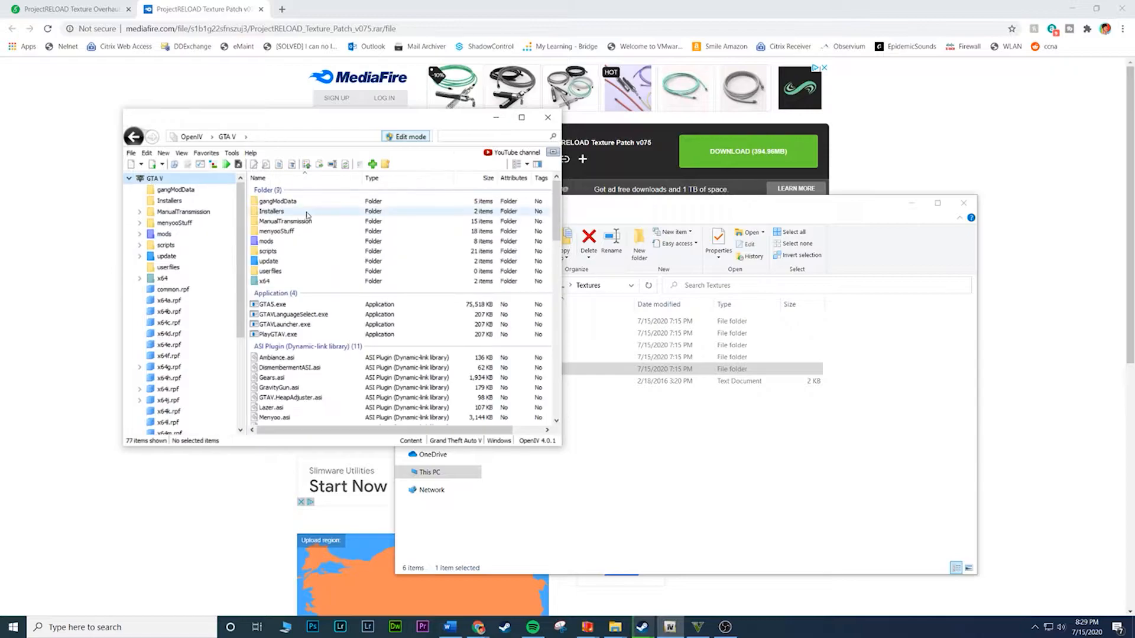
pyautogui.scroll(-1, 169, 350)
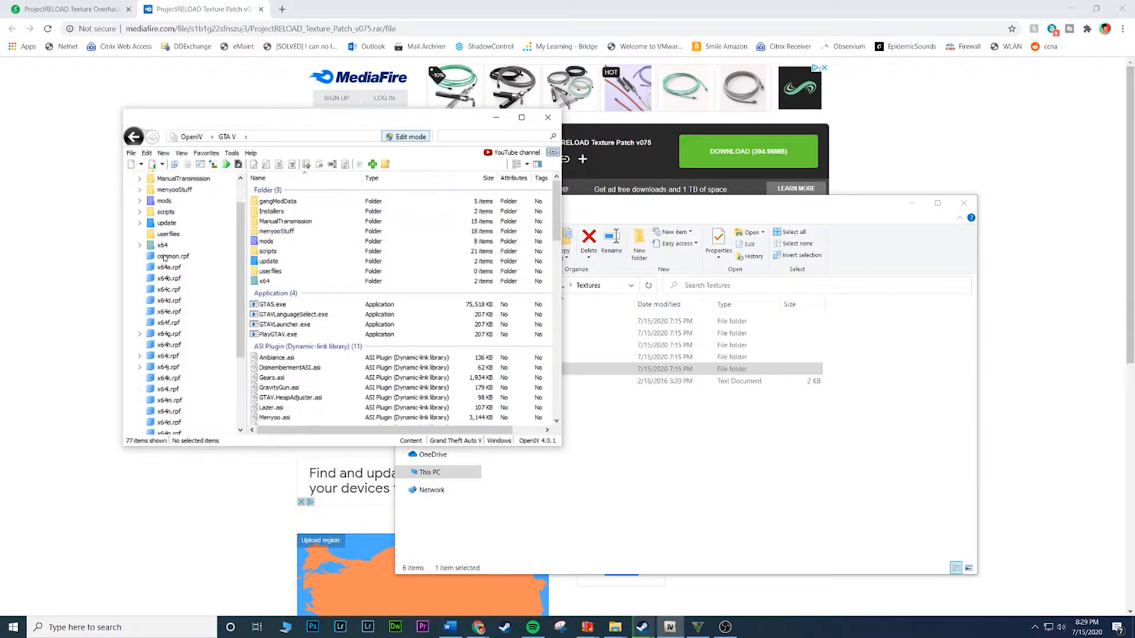
pyautogui.scroll(-3, 176, 321)
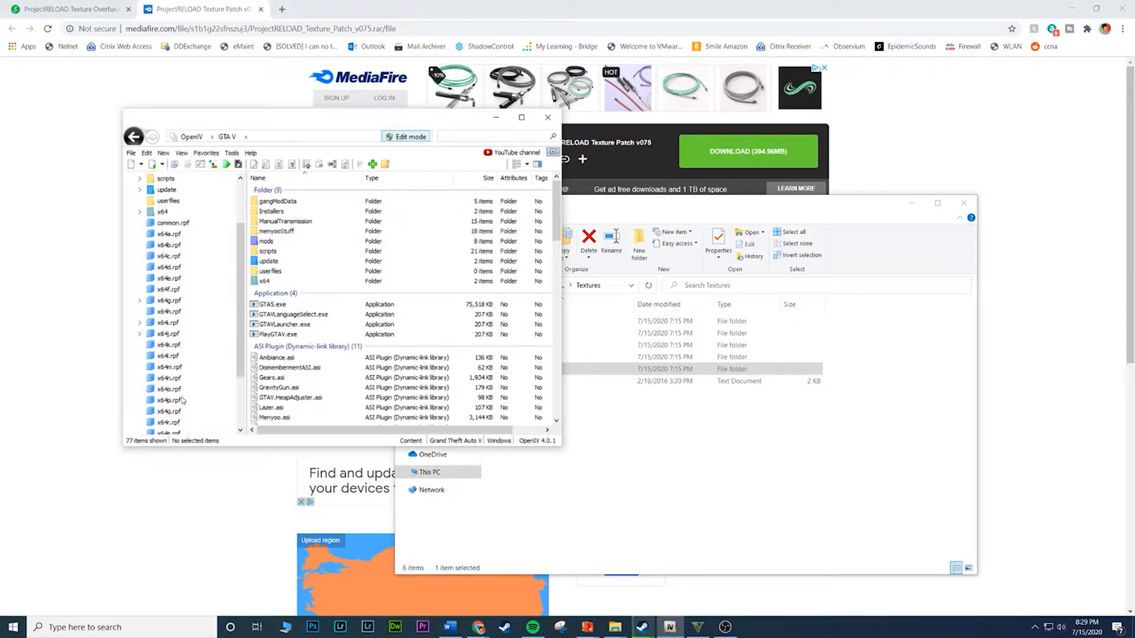
pyautogui.scroll(2, 200, 423)
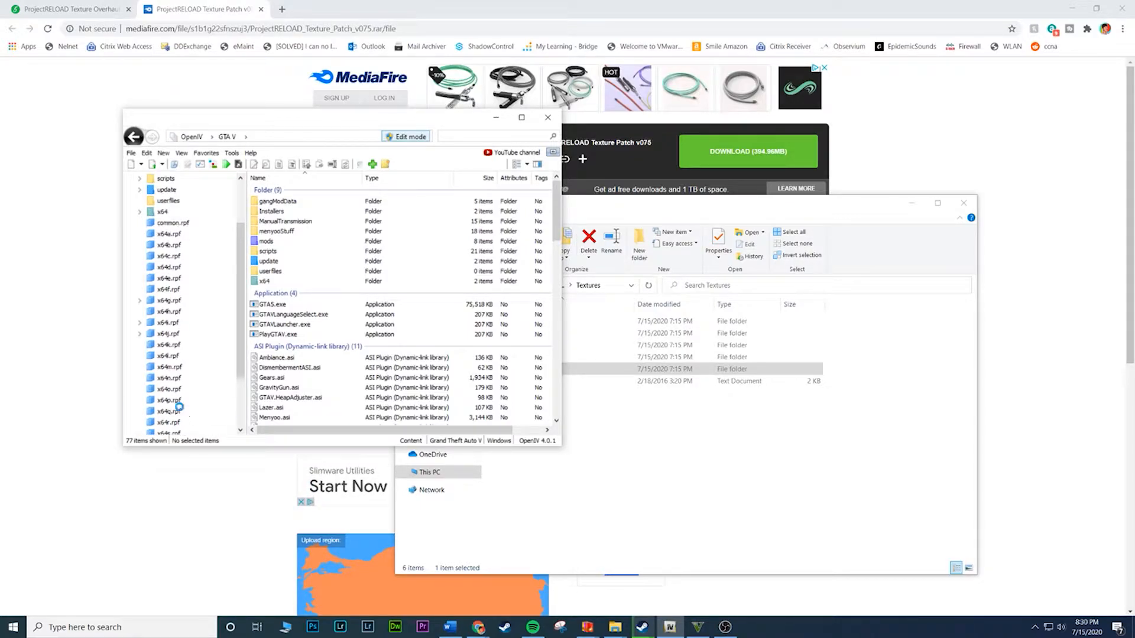
pyautogui.click(177, 411)
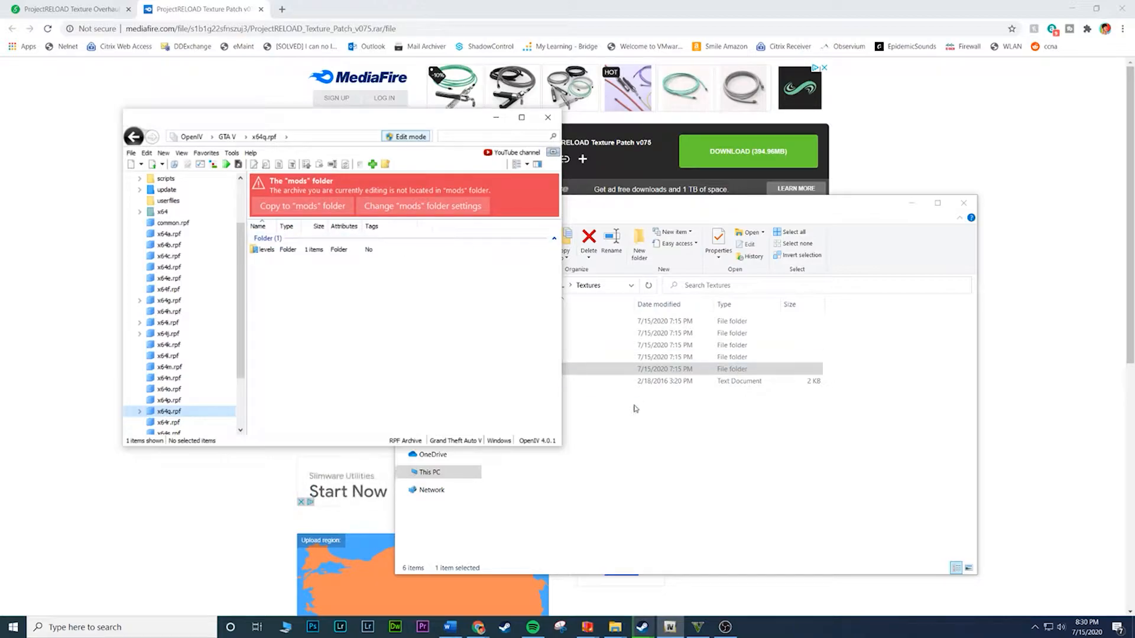
# Review the patch's Textures folders and locate the option for copying the open x64q.rpf archive to the mods folder
pyautogui.click(636, 324)
pyautogui.click(541, 356)
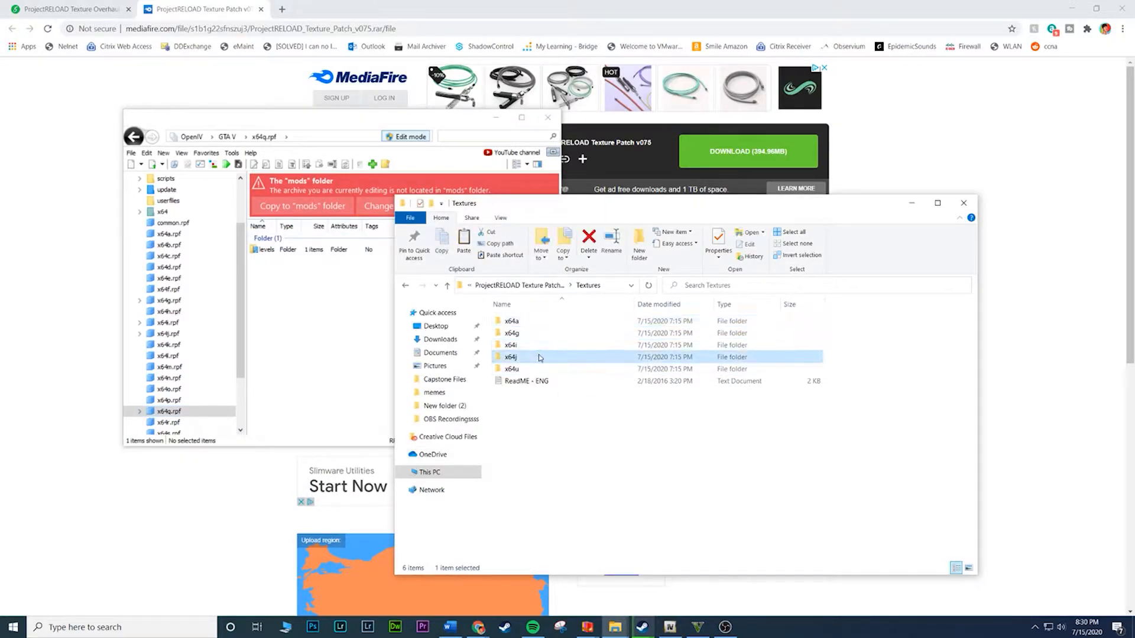
pyautogui.click(335, 287)
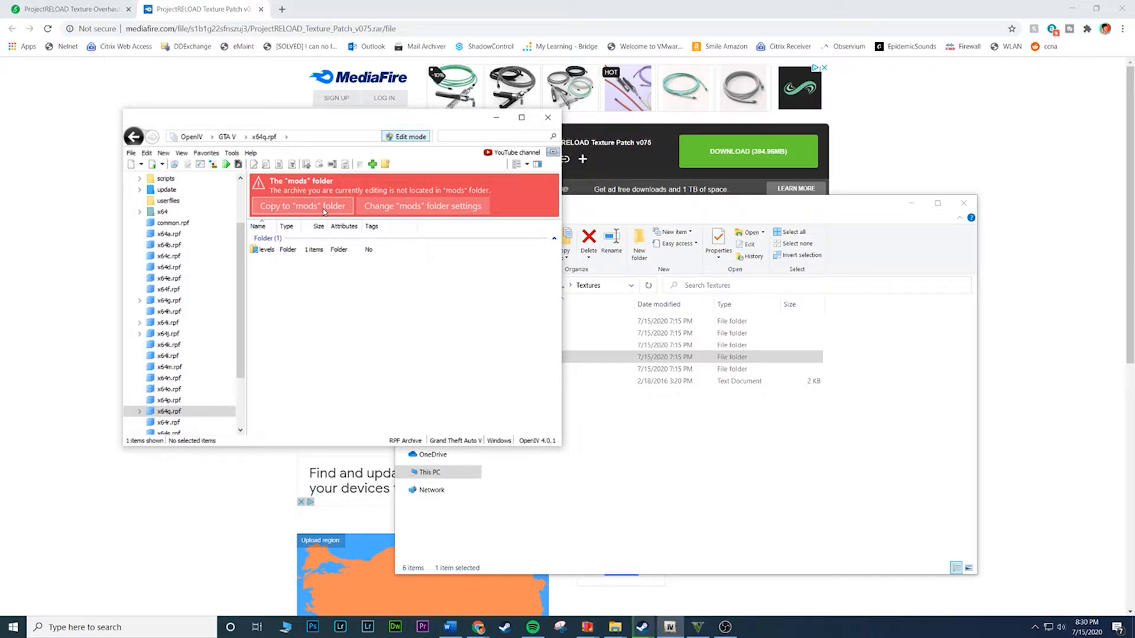
pyautogui.click(324, 212)
# Select the x64g folder in Textures and its matching x64g.rpf archive in OpenIV's mods folder
pyautogui.click(562, 346)
pyautogui.click(520, 332)
pyautogui.click(164, 200)
pyautogui.click(286, 253)
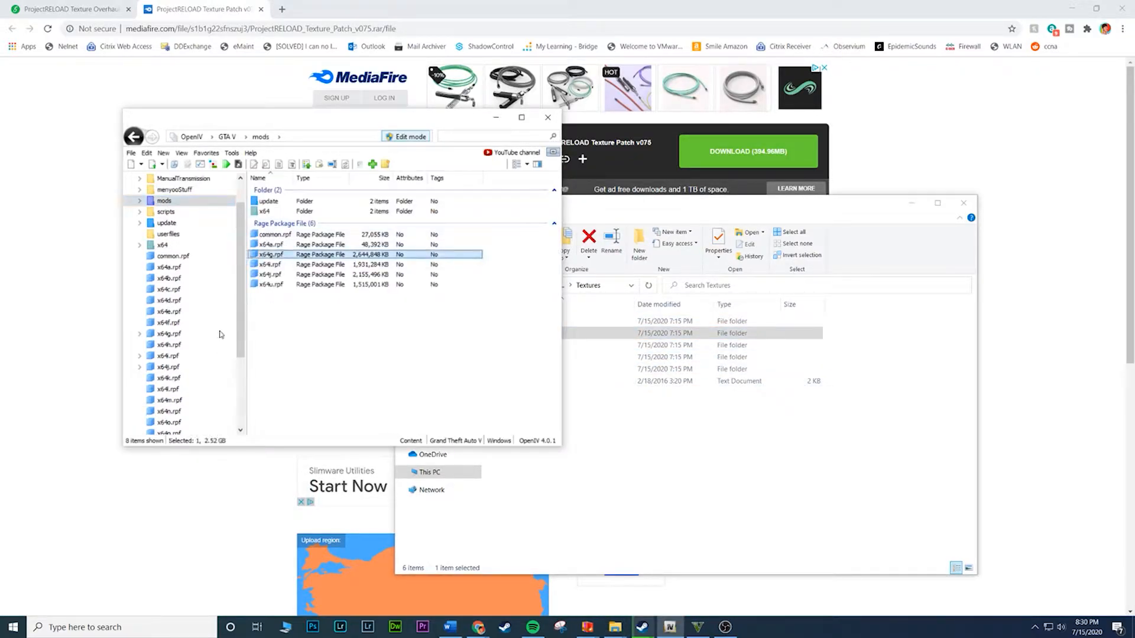
# Inspect the mods-folder options of the original x64a.rpf, x64l.rpf, x64g.rpf and x64f.rpf archives in the GTA V root
pyautogui.click(169, 267)
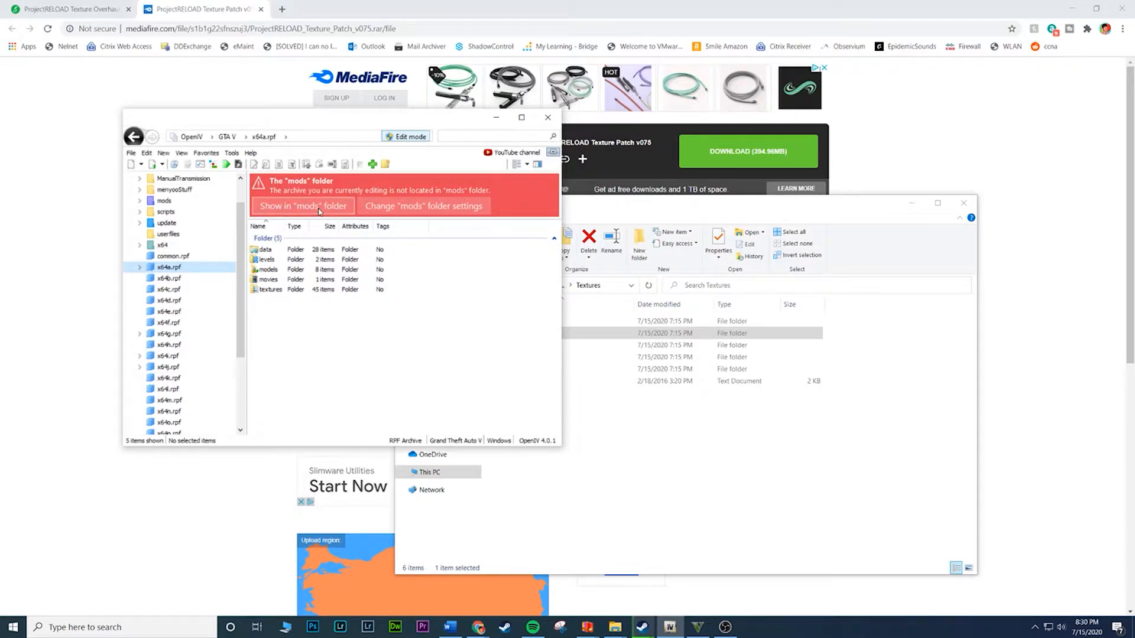
pyautogui.click(658, 414)
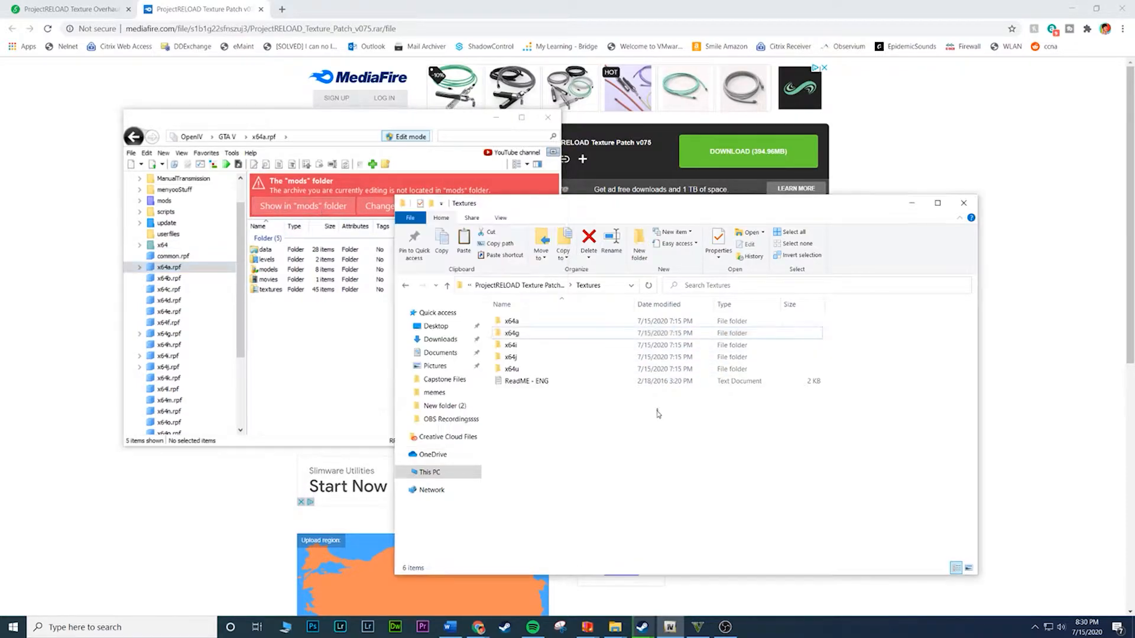
pyautogui.click(181, 388)
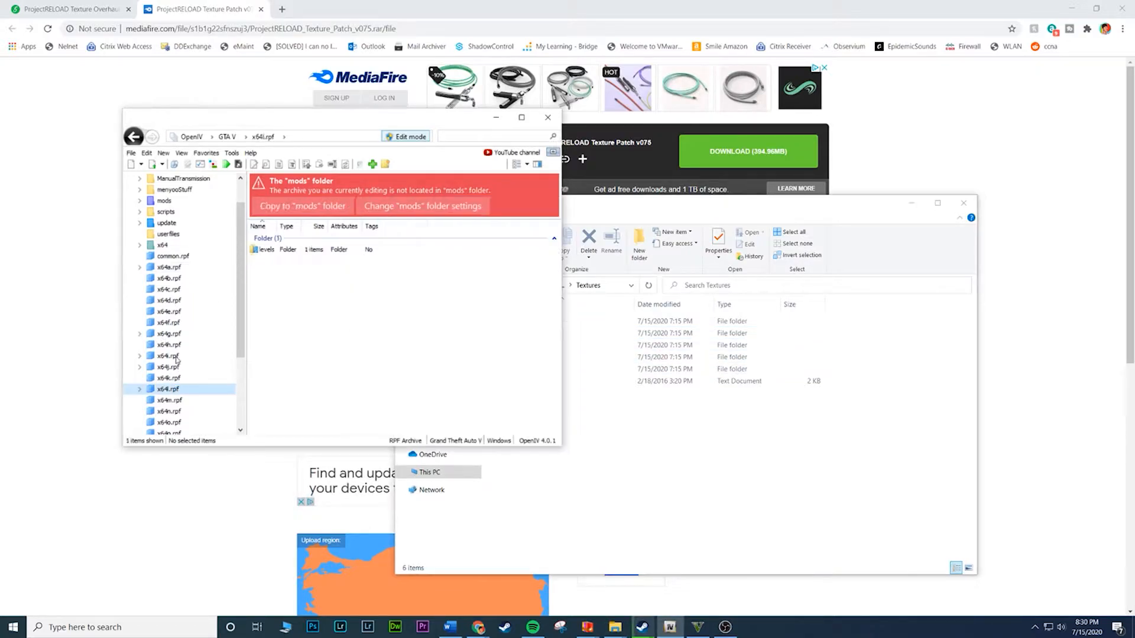
pyautogui.click(169, 334)
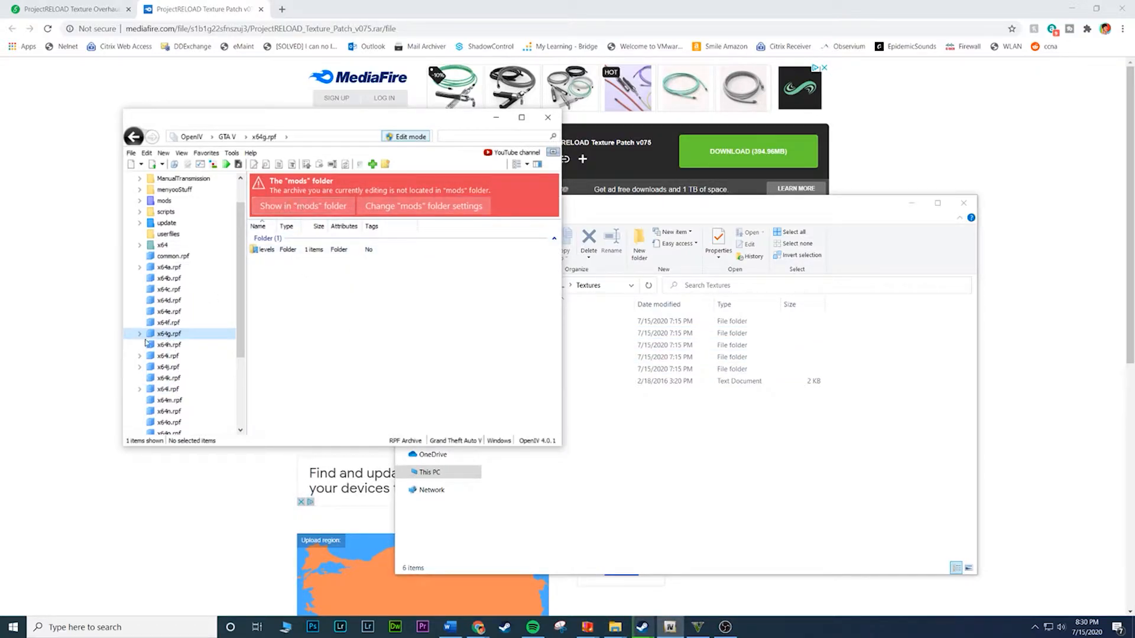
pyautogui.click(185, 325)
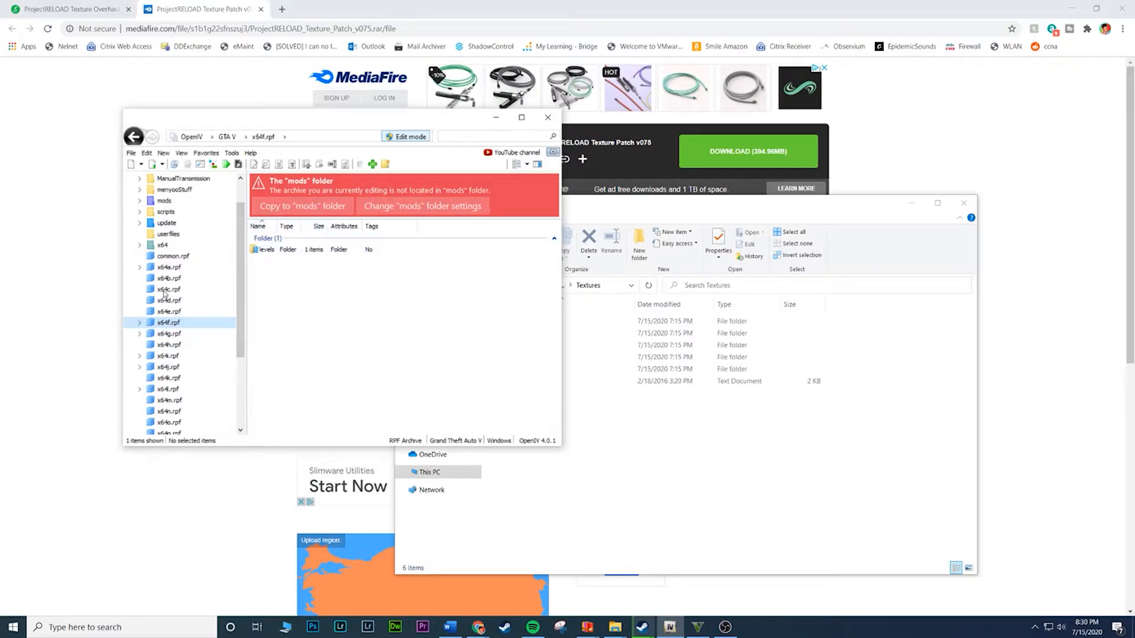
# Return to the mods folder and go through the copied x64g.rpf, x64i.rpf, x64j.rpf and x64u.rpf archives
pyautogui.click(165, 200)
pyautogui.click(289, 255)
pyautogui.click(288, 265)
pyautogui.click(287, 276)
pyautogui.click(287, 292)
pyautogui.click(285, 286)
pyautogui.click(324, 346)
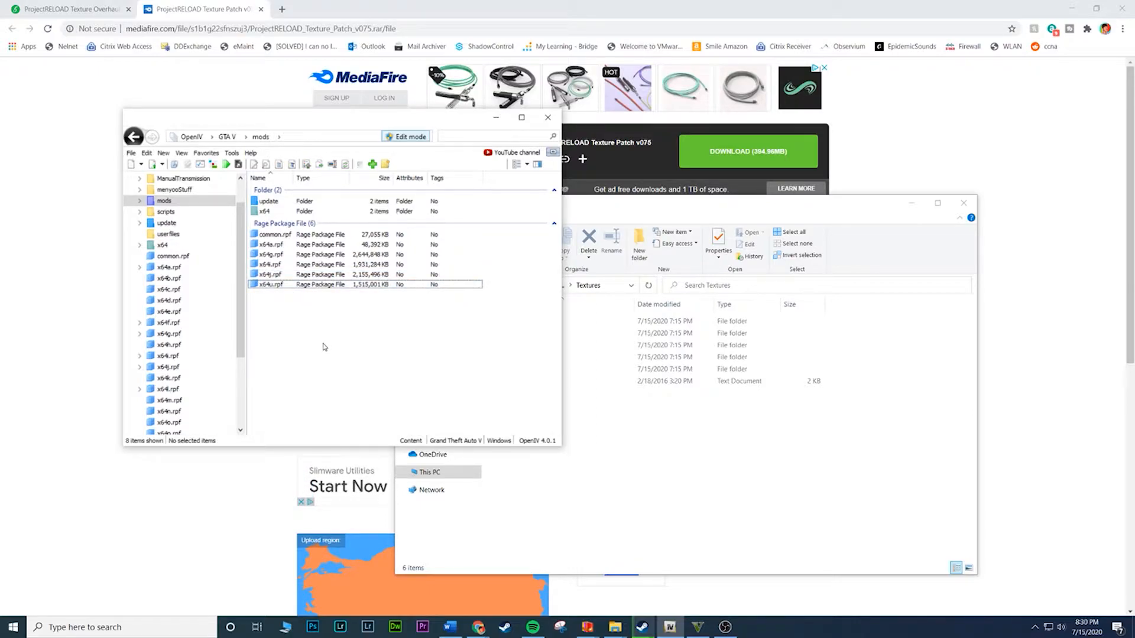
# Arrange the OpenIV window and the Textures folder window side by side without overlap
pyautogui.moveTo(653, 208); pyautogui.dragTo(814, 140)
pyautogui.moveTo(377, 118); pyautogui.dragTo(321, 120)
pyautogui.moveTo(699, 136); pyautogui.dragTo(668, 137)
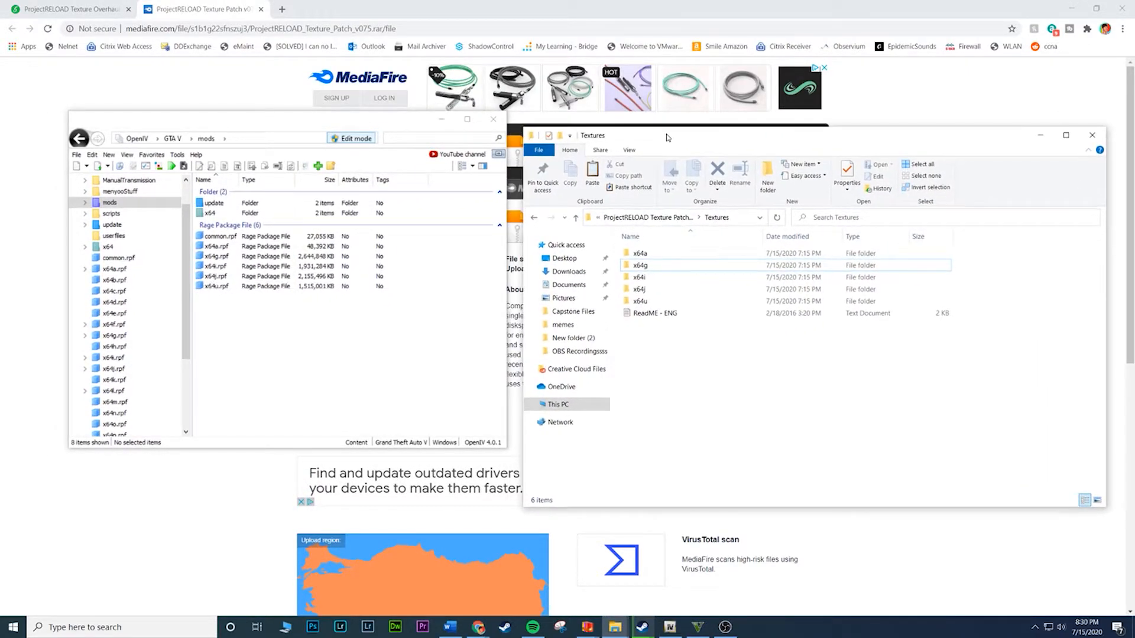
# Open the textures folder of the patch's x64a folder and the matching textures folder of mods\x64a.rpf in OpenIV
pyautogui.click(652, 254)
pyautogui.doubleClick(652, 256)
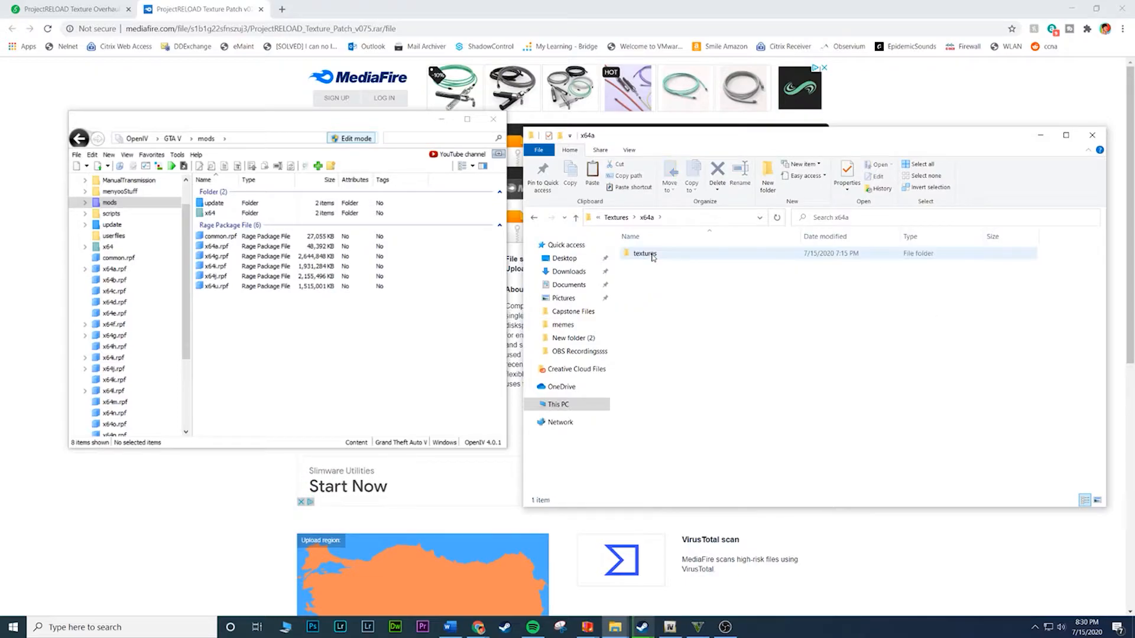
pyautogui.doubleClick(236, 247)
pyautogui.click(653, 255)
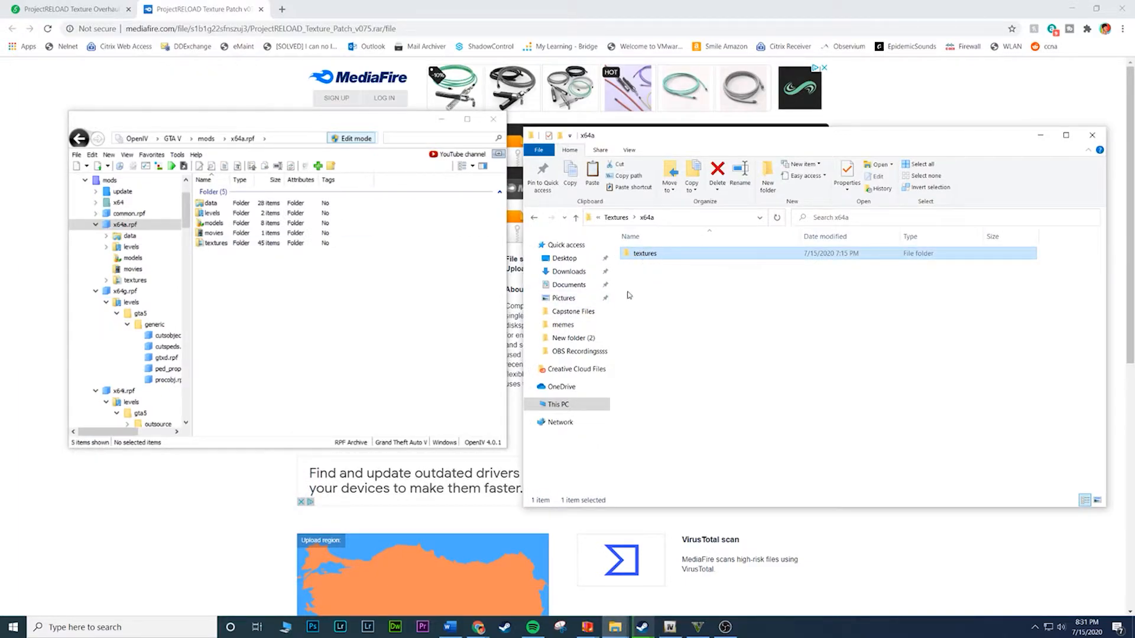
pyautogui.doubleClick(215, 243)
pyautogui.click(663, 256)
pyautogui.doubleClick(662, 254)
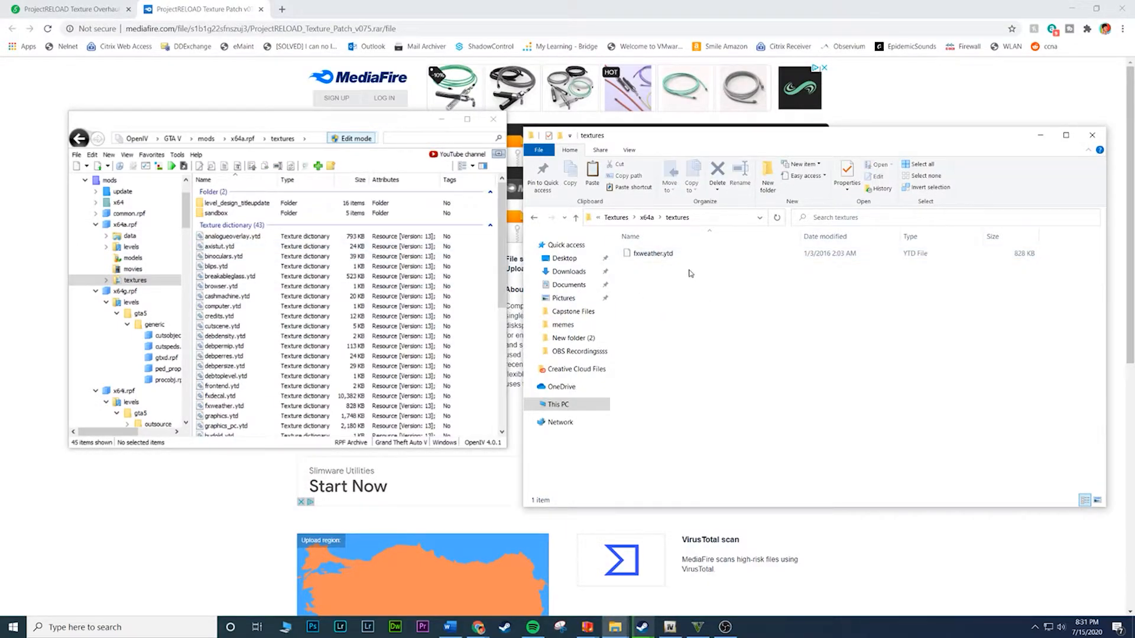
# Copy the patch's fxweather.ytd over the file of the same name in the textures folder of mods\x64a.rpf
pyautogui.click(676, 255)
pyautogui.scroll(-6, 485, 377)
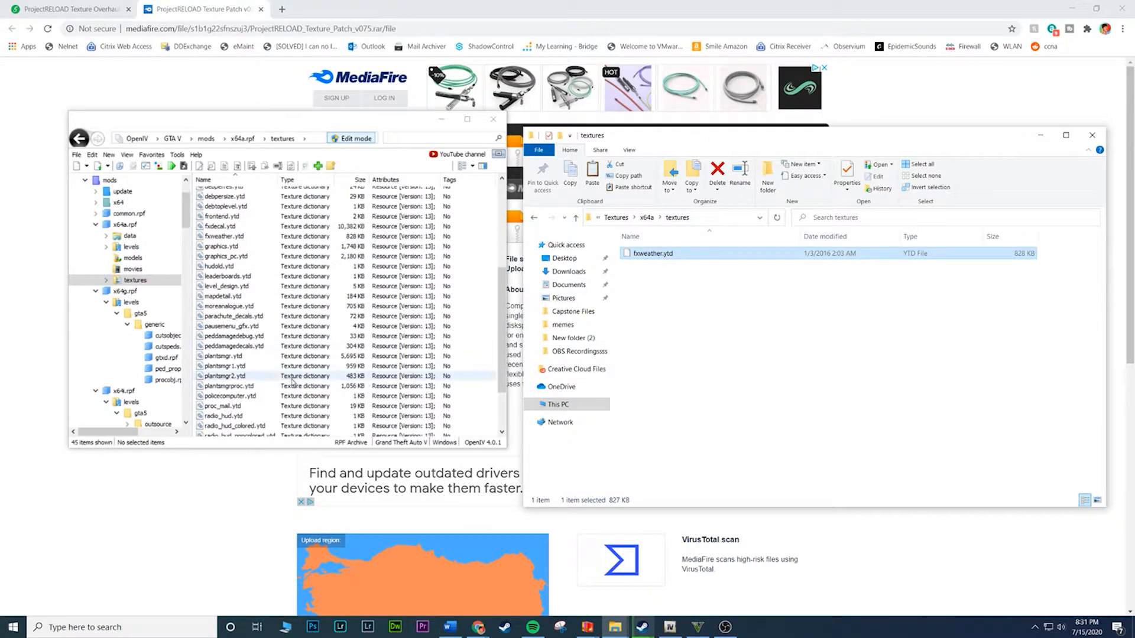
pyautogui.scroll(-3, 292, 382)
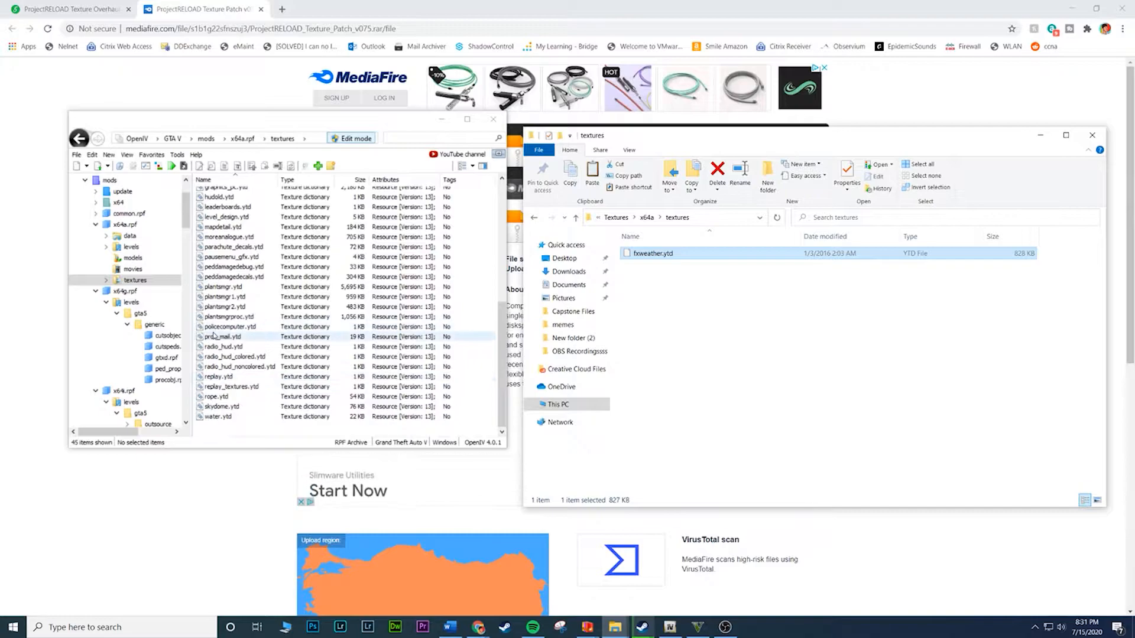
pyautogui.scroll(2, 214, 336)
pyautogui.click(237, 224)
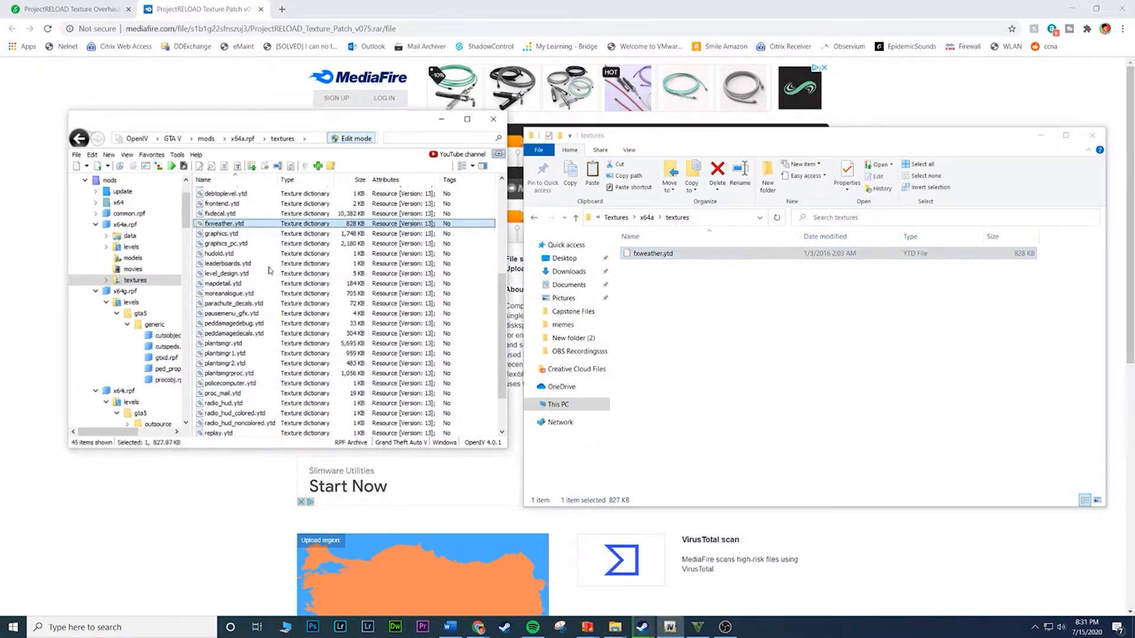
pyautogui.scroll(1, 257, 254)
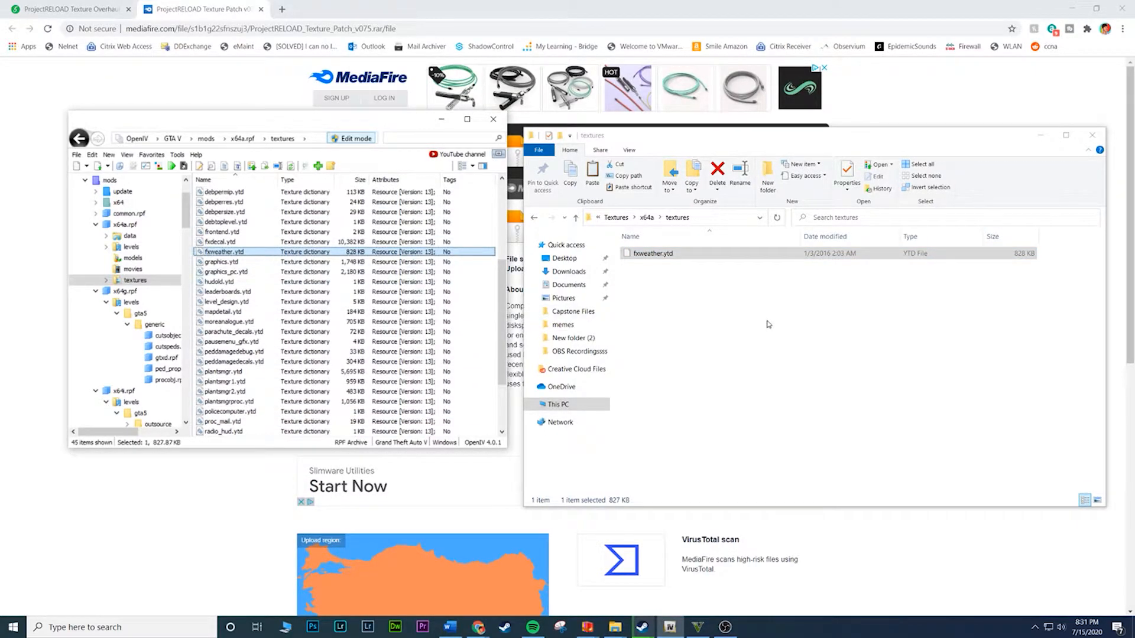
pyautogui.moveTo(693, 260); pyautogui.dragTo(265, 290)
# Exit the running GTA V game to the Windows desktop
pyautogui.click(653, 362)
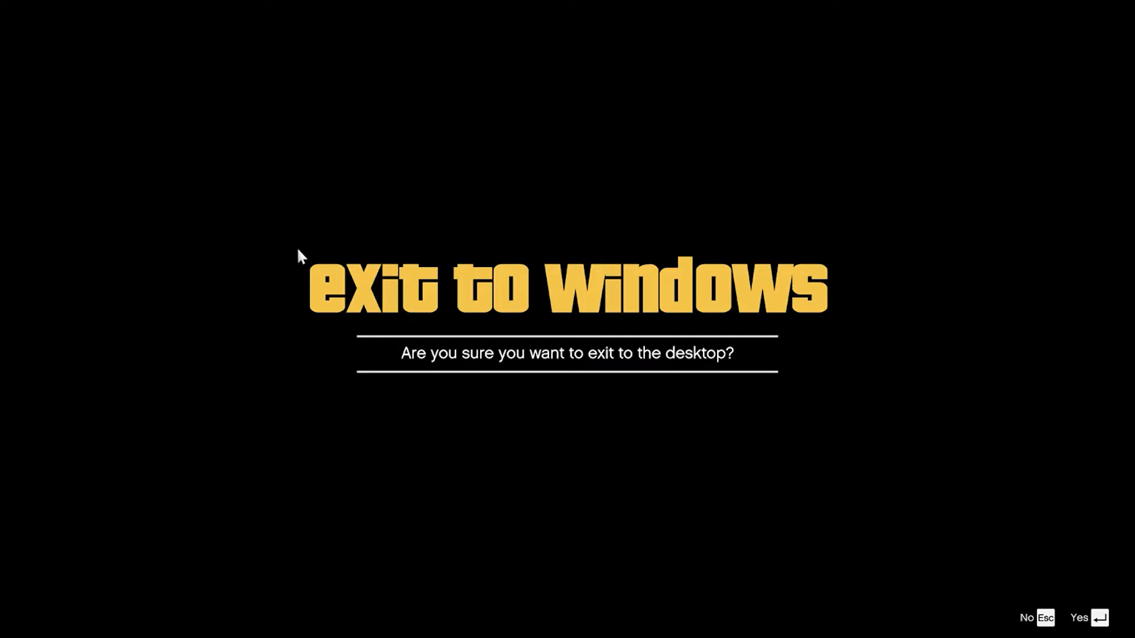
pyautogui.press('Return')
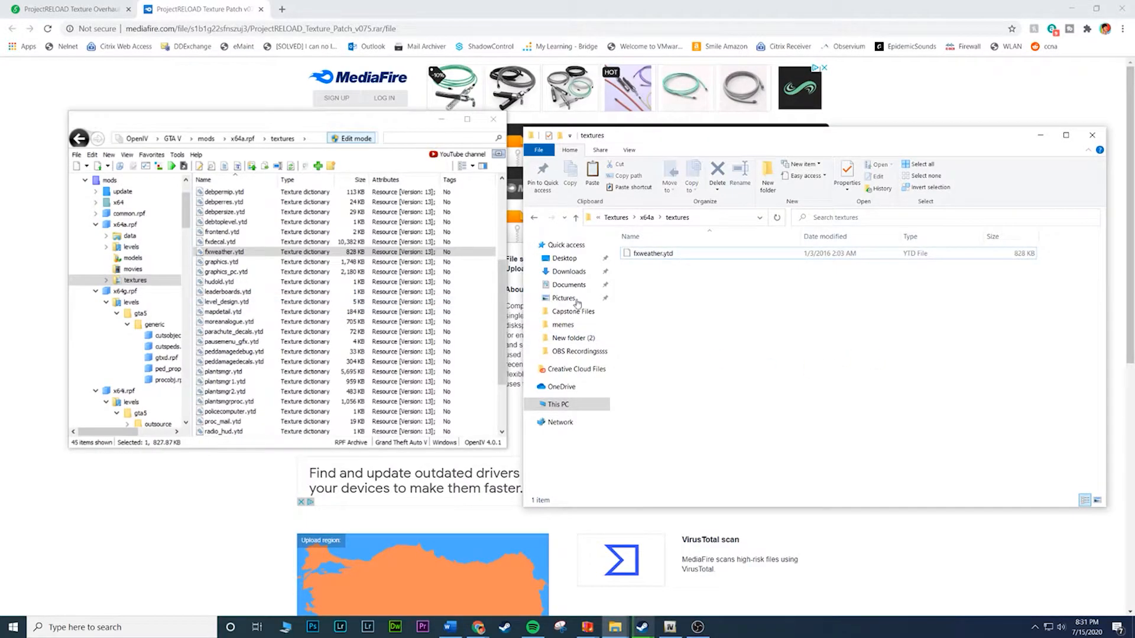
# Find fxweather.ytd in the textures list of mods\x64a.rpf and repeat its replacement with the patch's file
pyautogui.scroll(5, 437, 390)
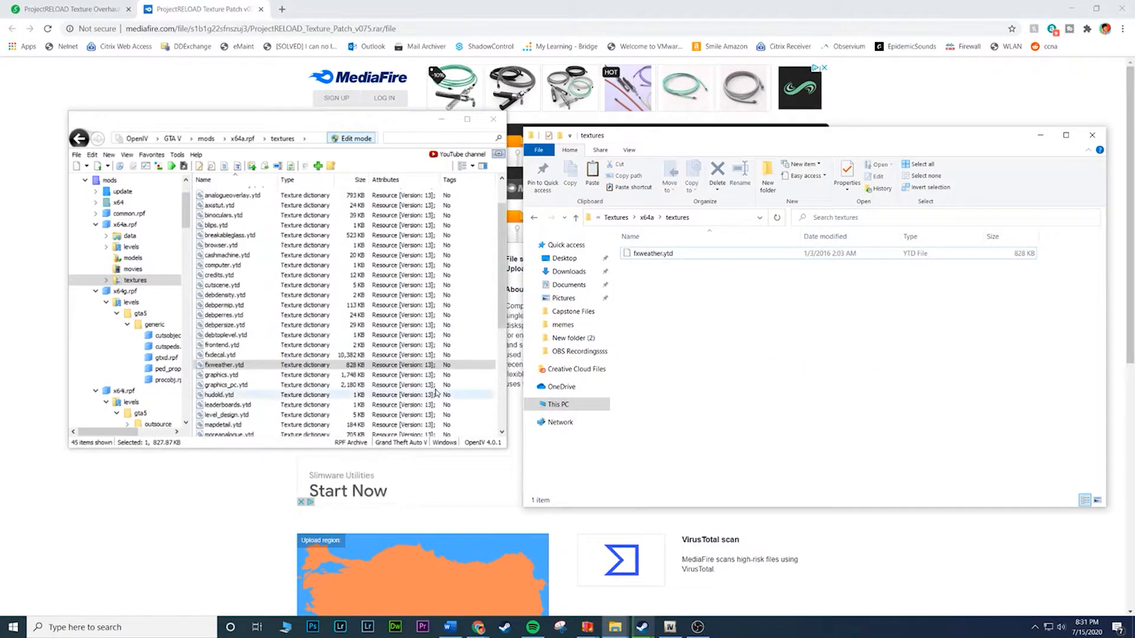
pyautogui.scroll(-3, 438, 390)
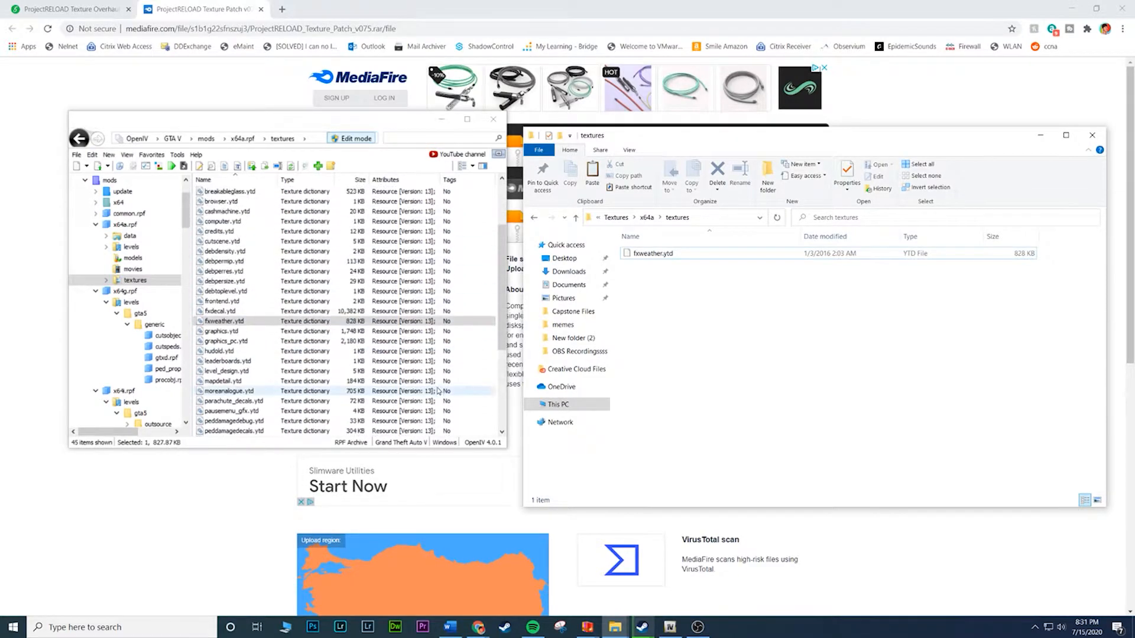
pyautogui.click(356, 379)
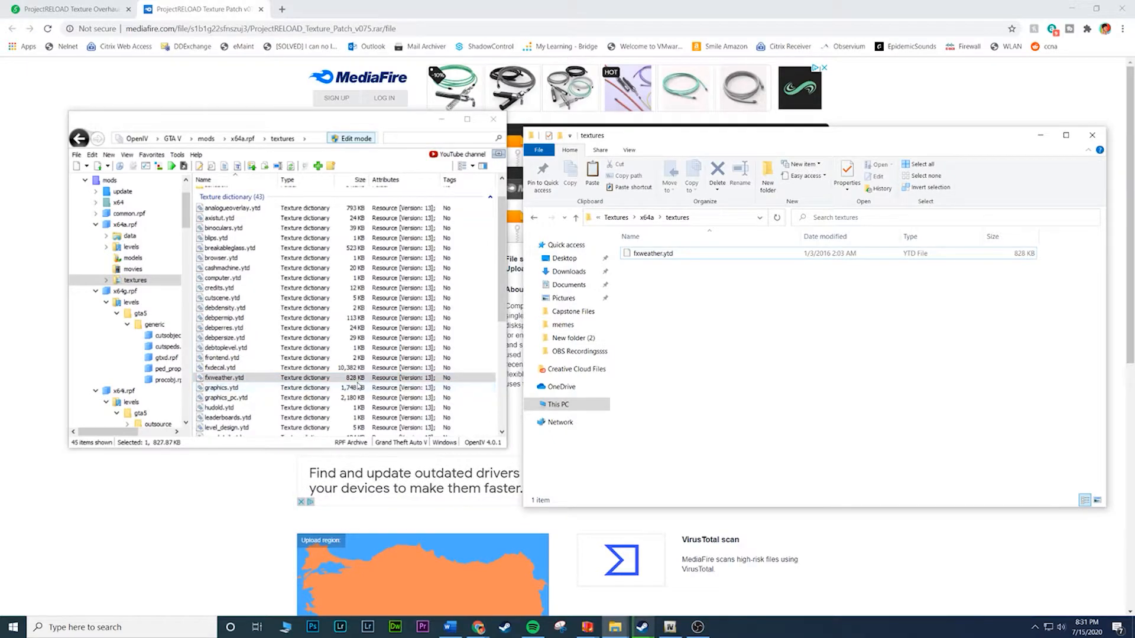
pyautogui.scroll(3, 358, 384)
pyautogui.moveTo(679, 263); pyautogui.dragTo(612, 358)
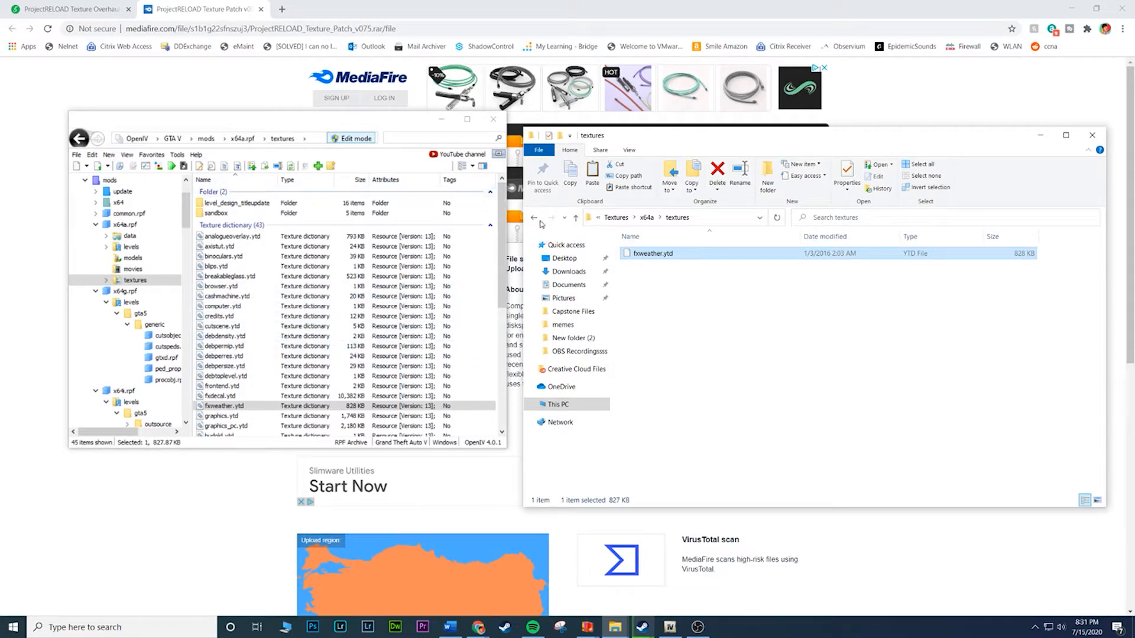
# Go back to the patch's Textures folder and the mods root, and open the levels folder of x64g on both sides
pyautogui.click(535, 219)
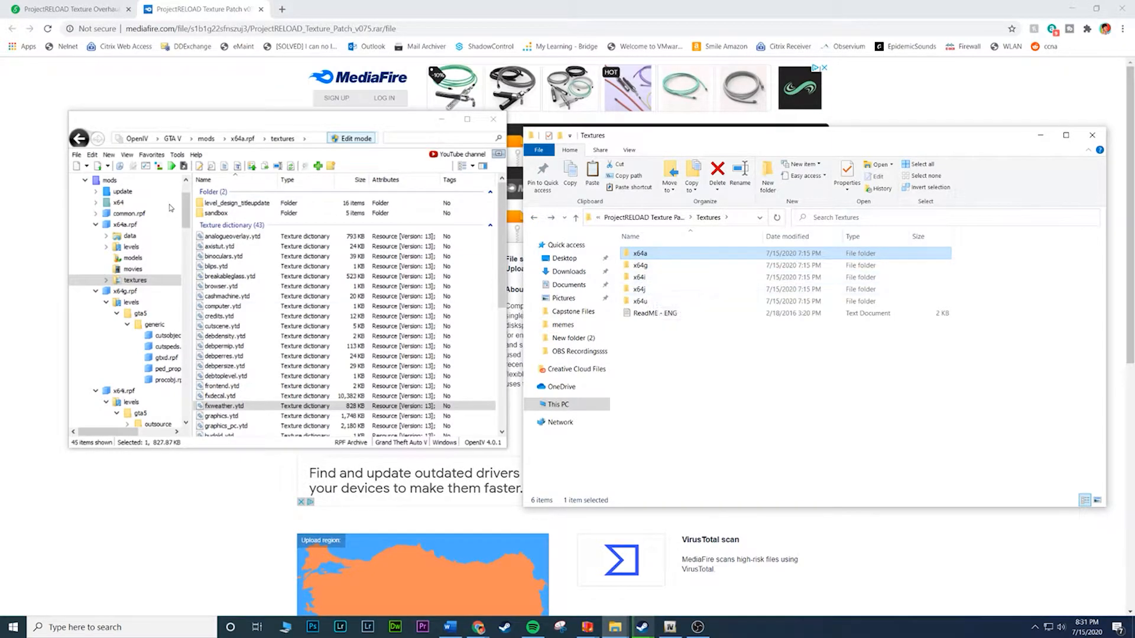
pyautogui.click(112, 181)
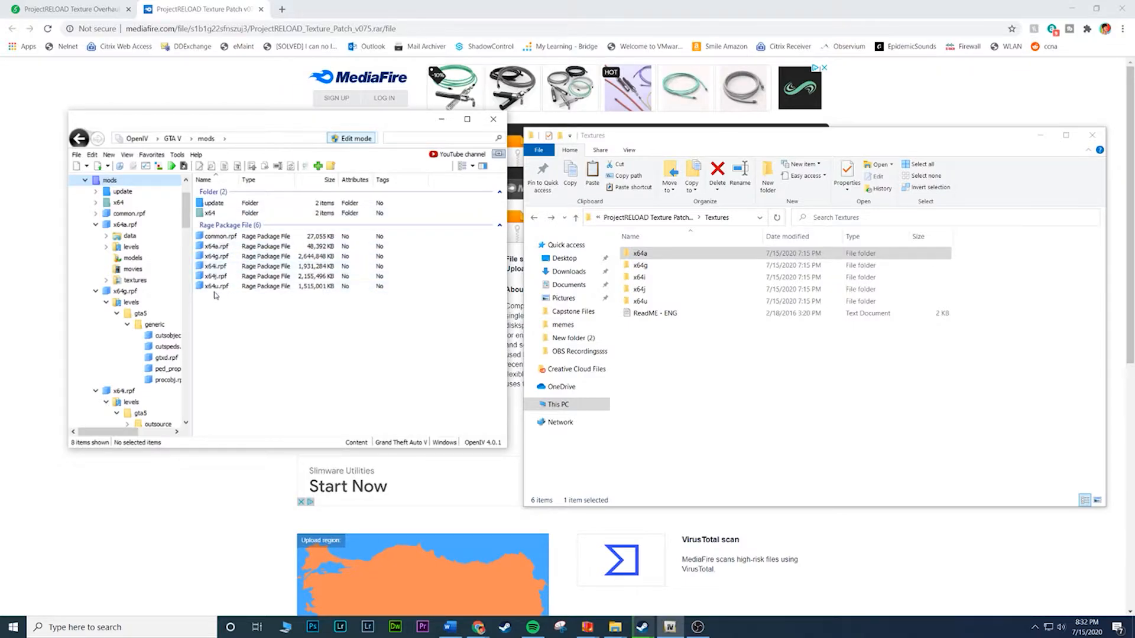
pyautogui.doubleClick(641, 265)
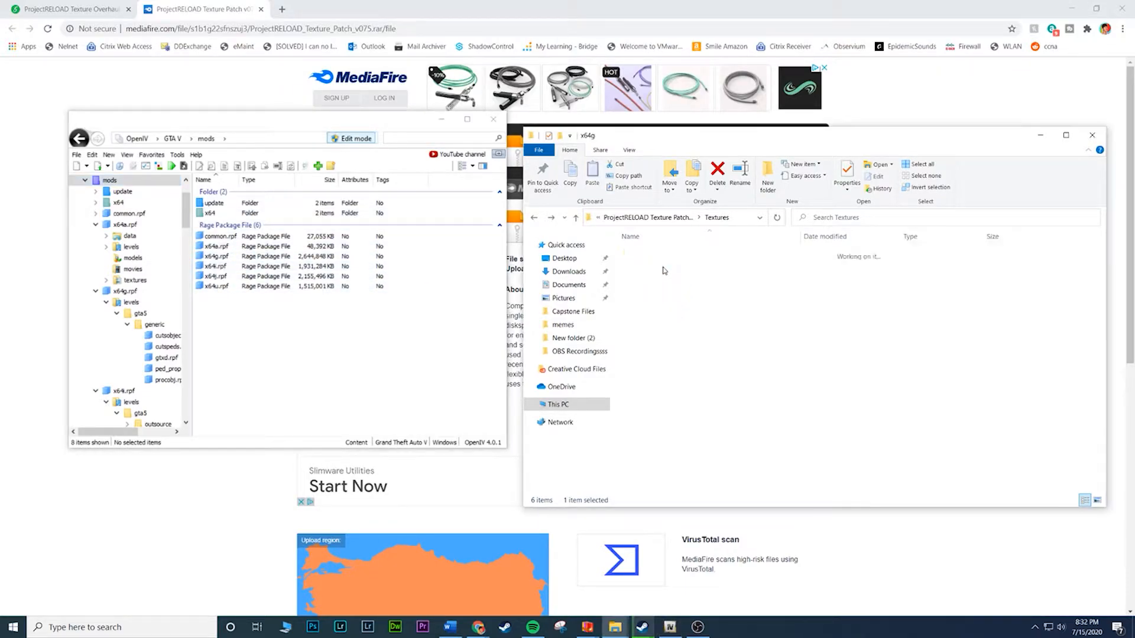
pyautogui.doubleClick(217, 255)
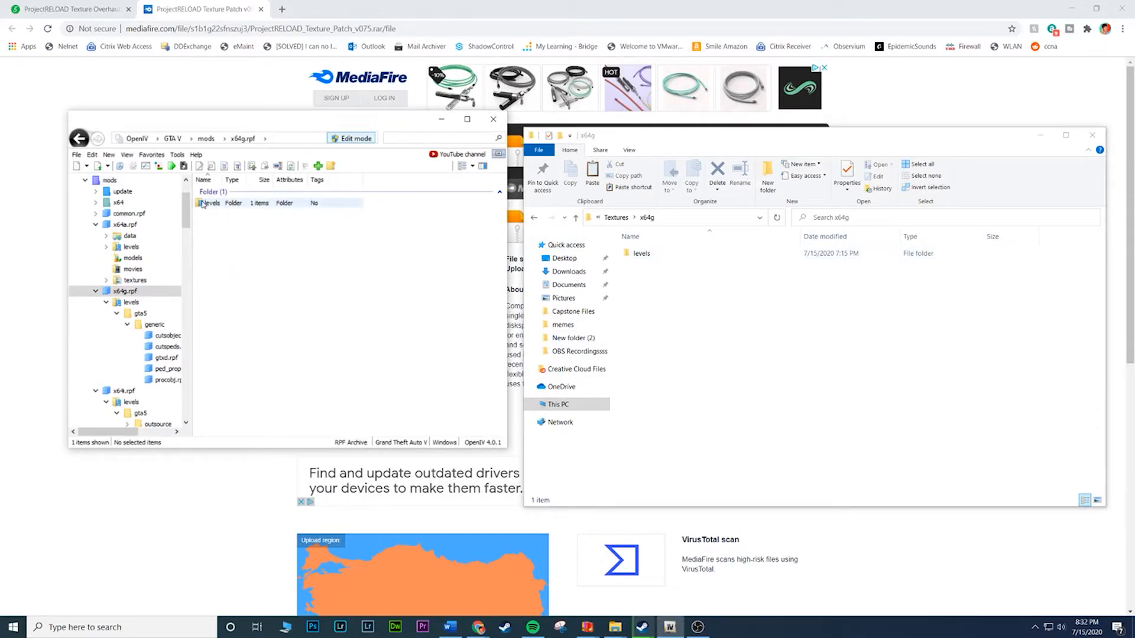
pyautogui.doubleClick(227, 207)
pyautogui.doubleClick(650, 255)
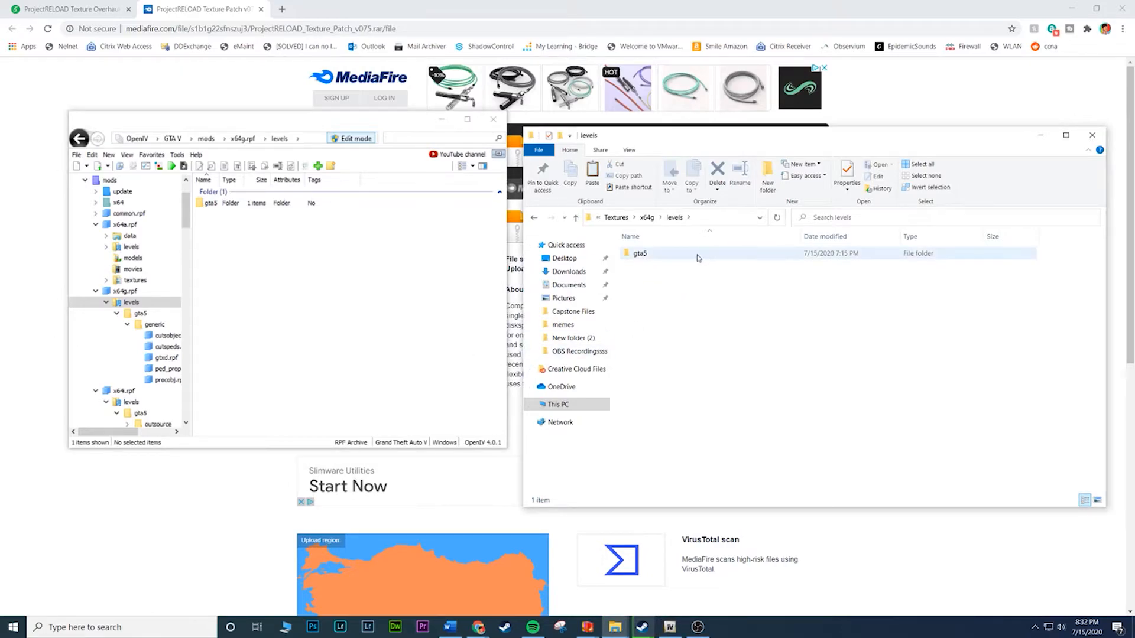
# Open gta5\generic in the patch's x64g levels folder and gta5\generic\gtxd.rpf in mods\x64g.rpf
pyautogui.moveTo(689, 256); pyautogui.dragTo(227, 204)
pyautogui.doubleClick(227, 205)
pyautogui.doubleClick(661, 254)
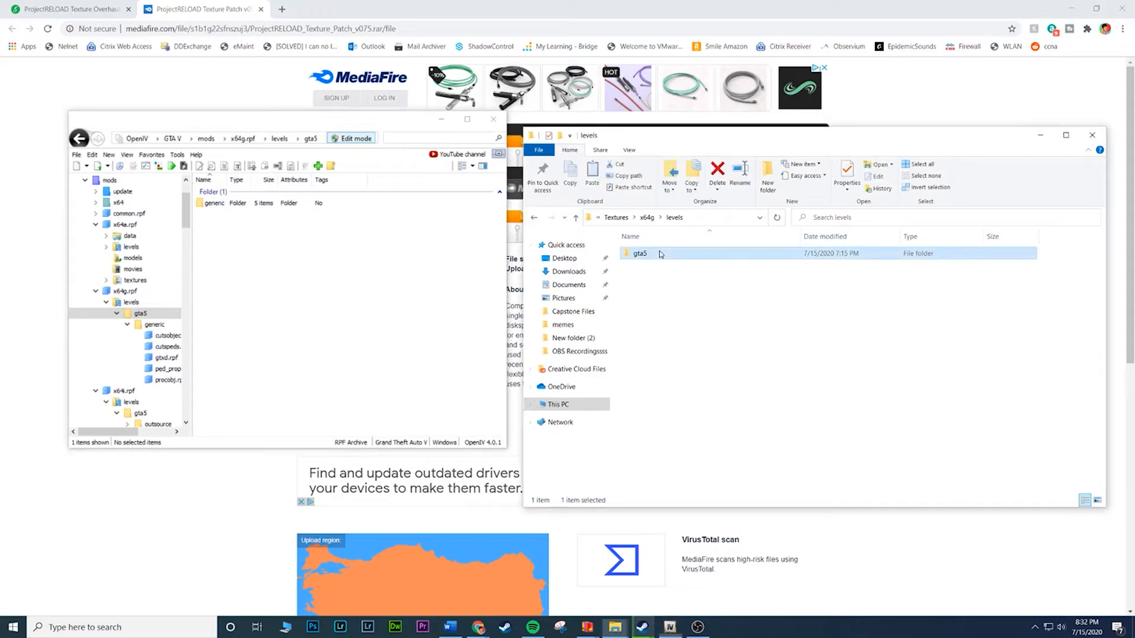
pyautogui.doubleClick(225, 203)
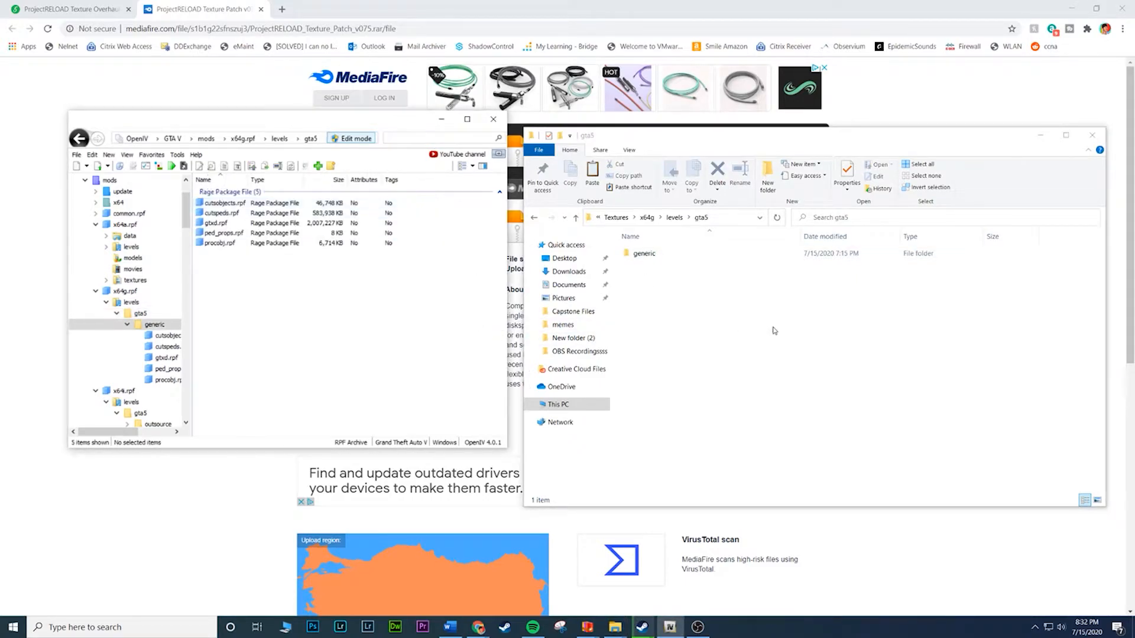
pyautogui.doubleClick(685, 255)
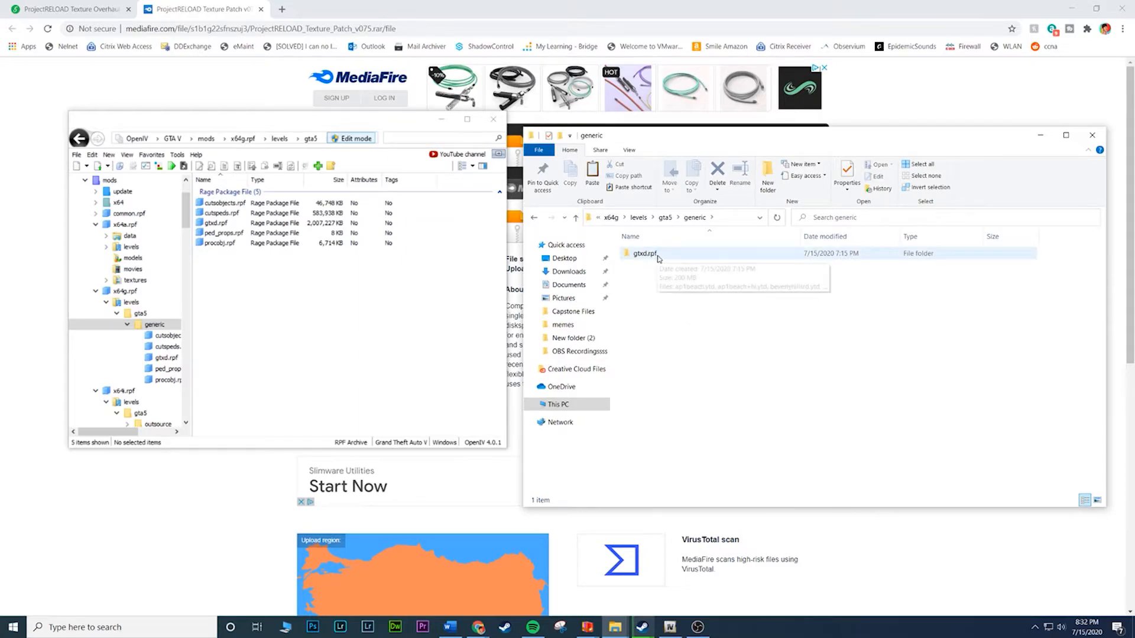
pyautogui.doubleClick(227, 228)
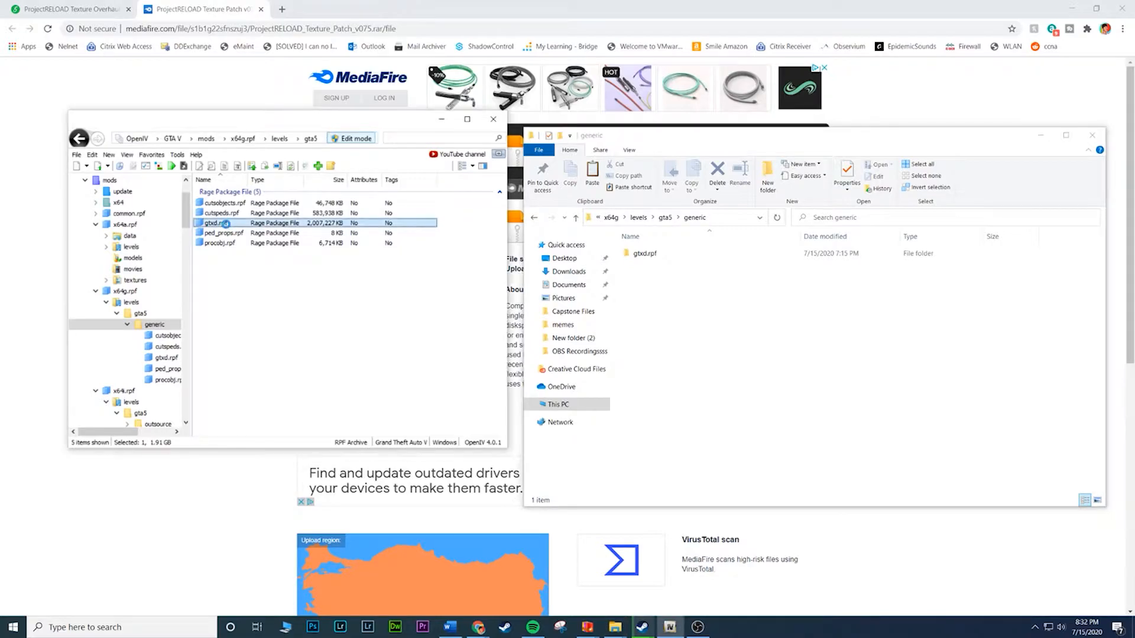
pyautogui.click(226, 226)
pyautogui.click(354, 286)
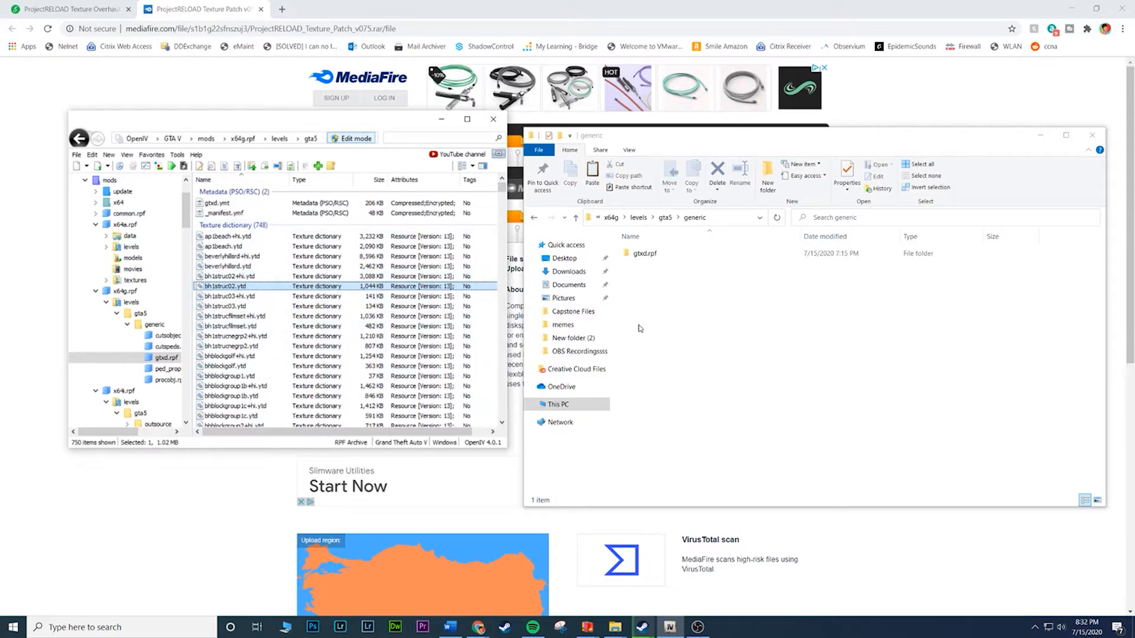
# Copy all .ytd files from the patch's gtxd.rpf folder into gtxd.rpf inside mods\x64g.rpf
pyautogui.doubleClick(677, 254)
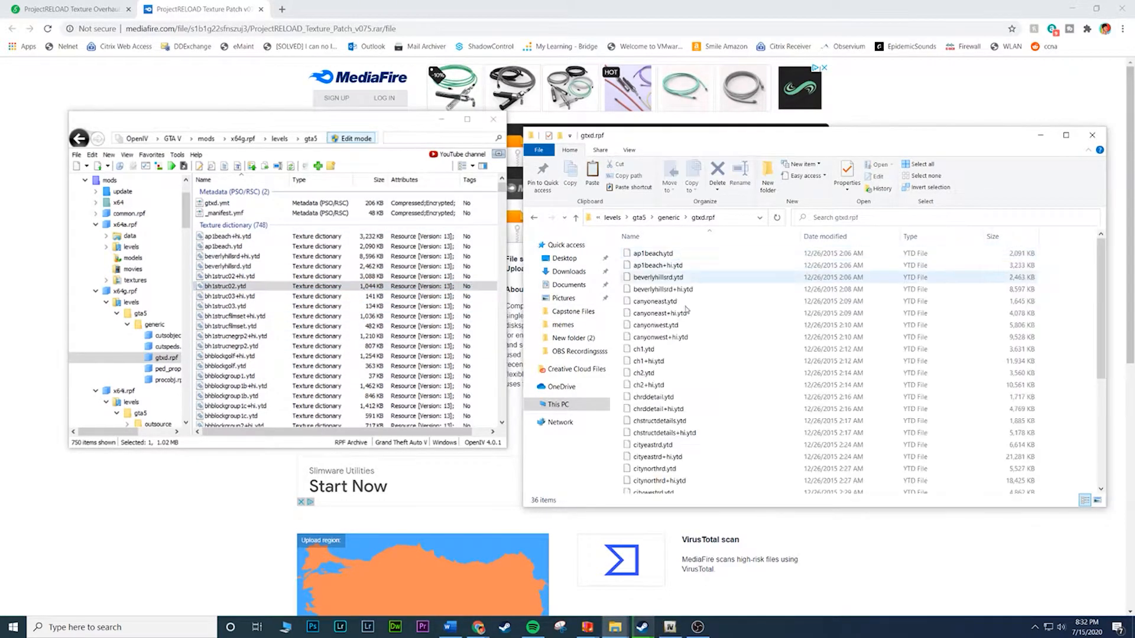
pyautogui.moveTo(618, 254); pyautogui.dragTo(875, 614)
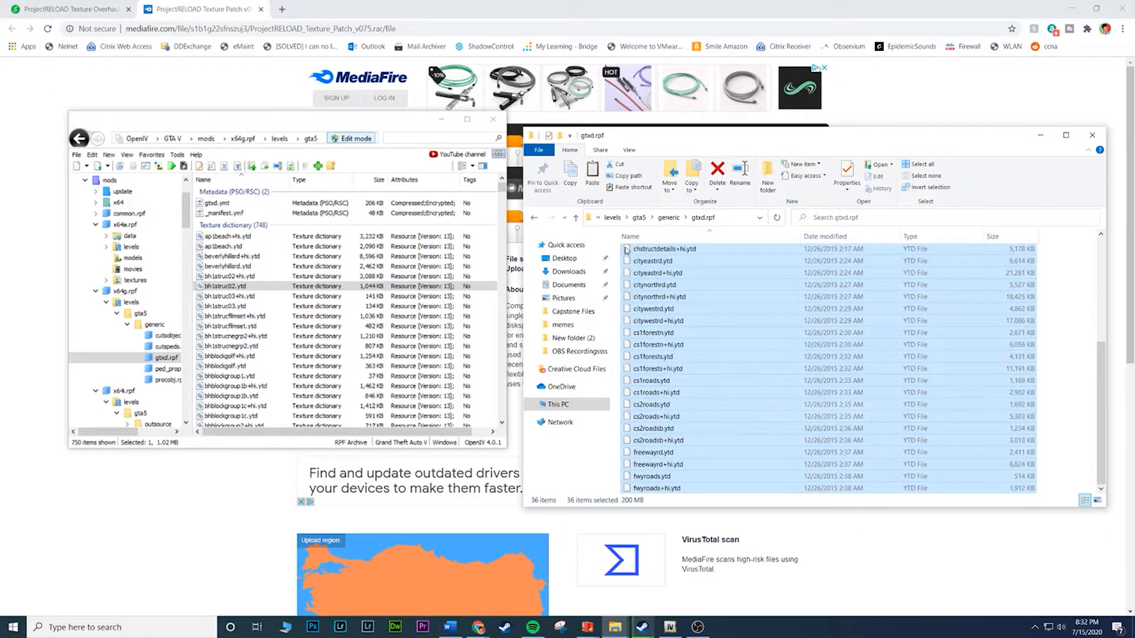
pyautogui.scroll(5, 628, 251)
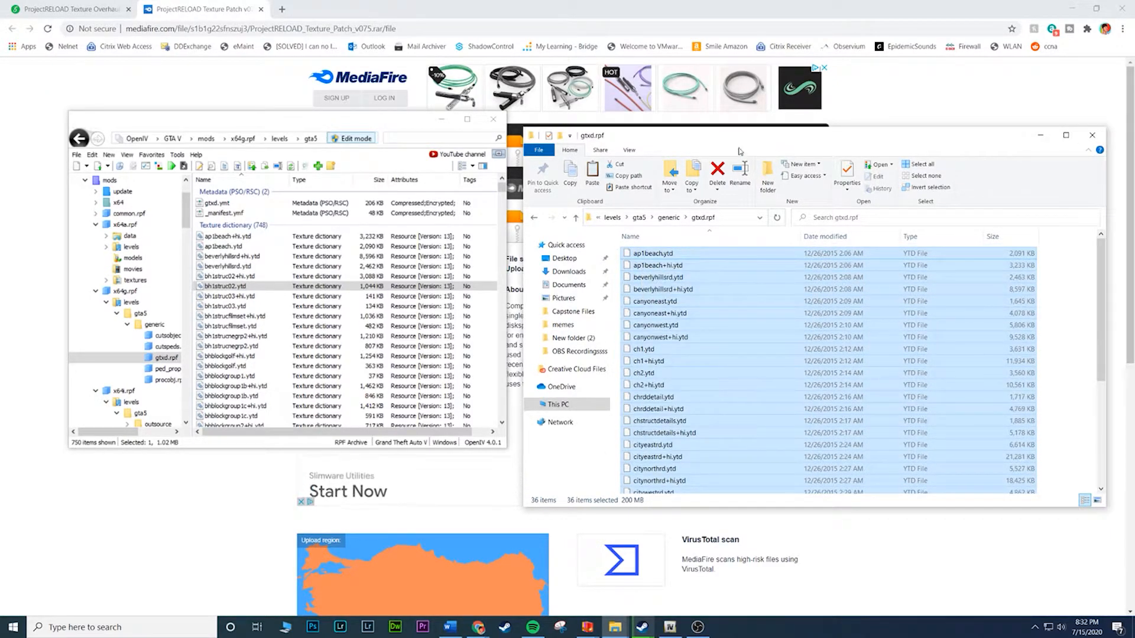
pyautogui.moveTo(731, 357); pyautogui.dragTo(358, 305)
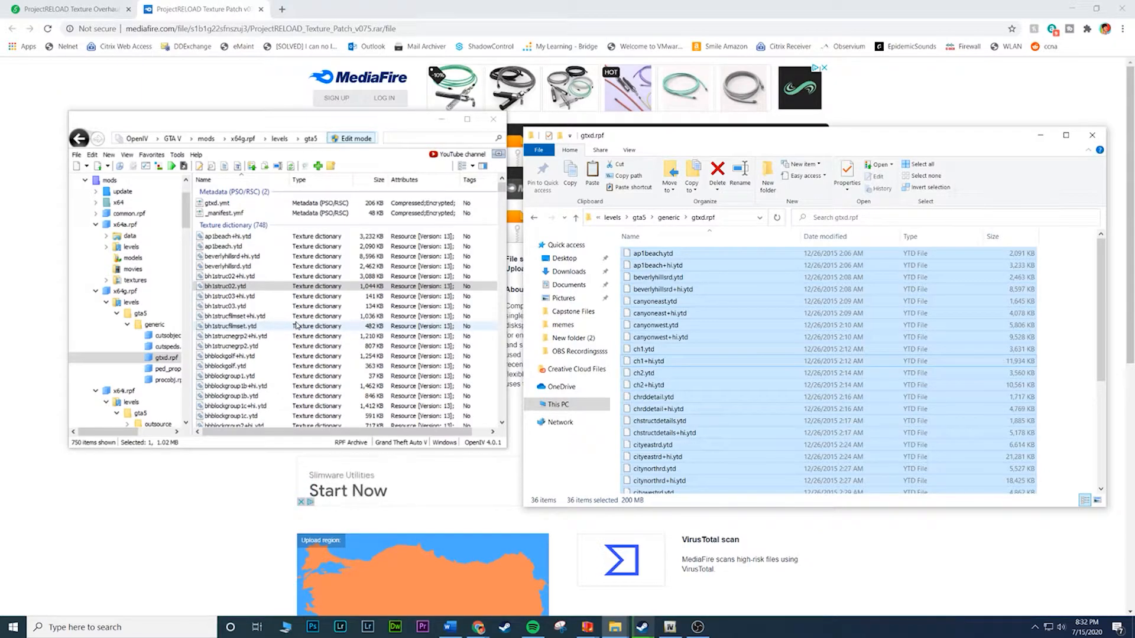
# Return to the patch's main Textures folder and to the root of the mods folder in OpenIV
pyautogui.click(533, 220)
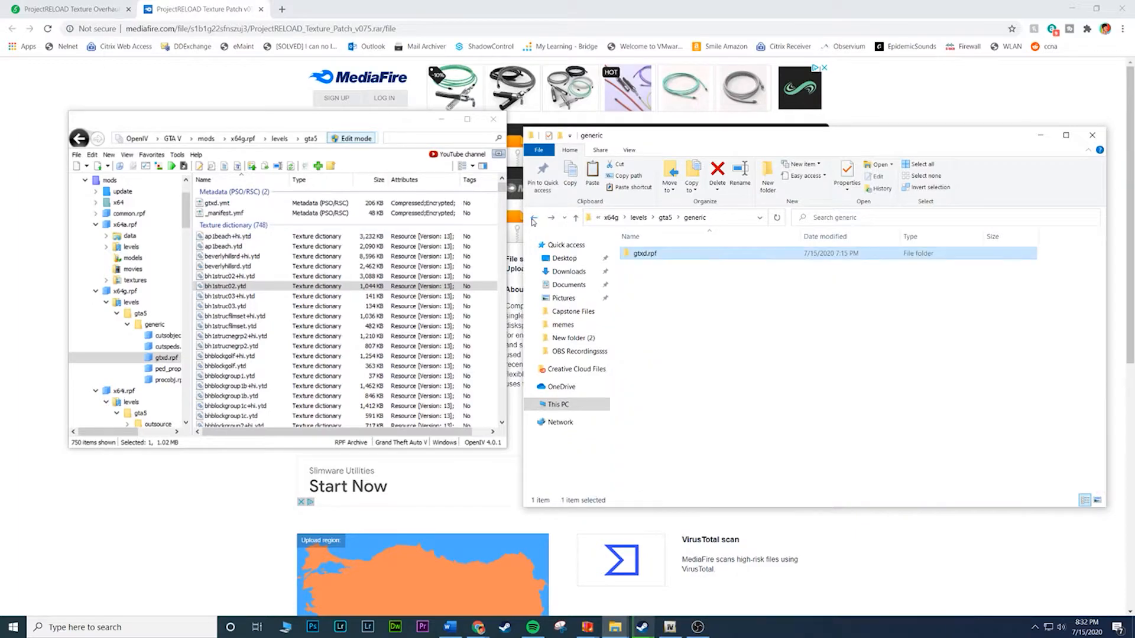
pyautogui.click(534, 220)
pyautogui.click(534, 220)
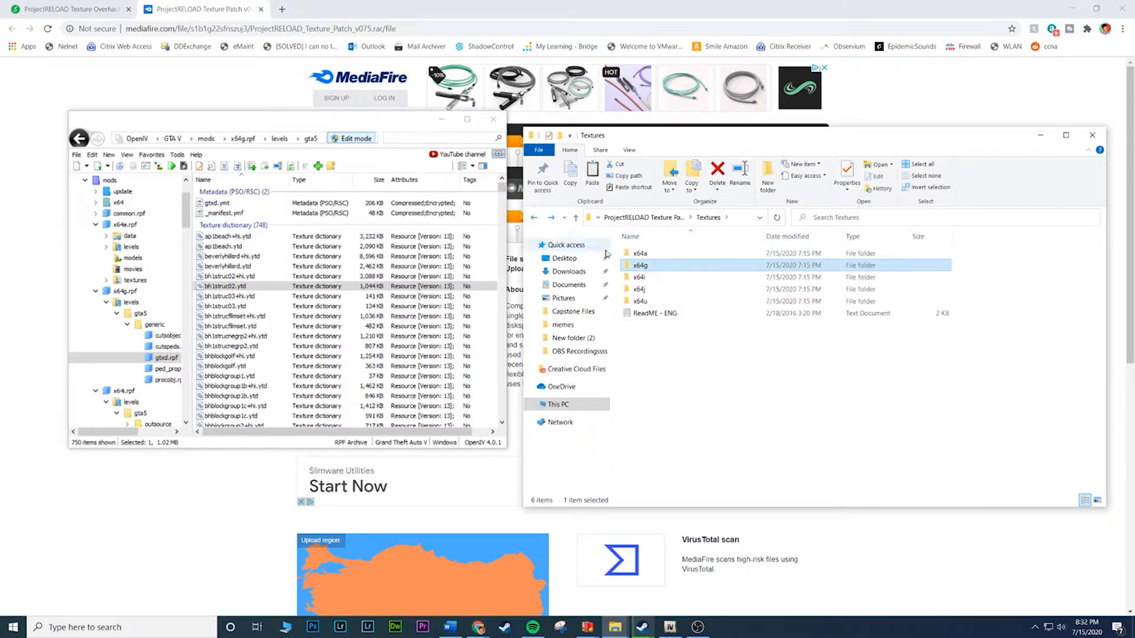
pyautogui.press('F2')
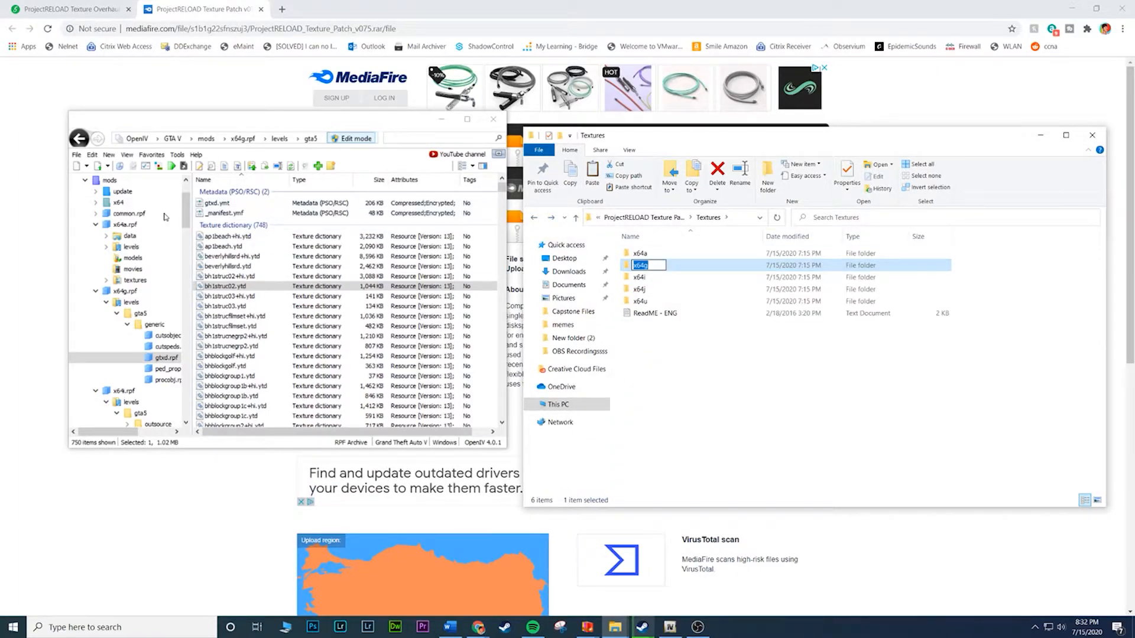
pyautogui.click(112, 180)
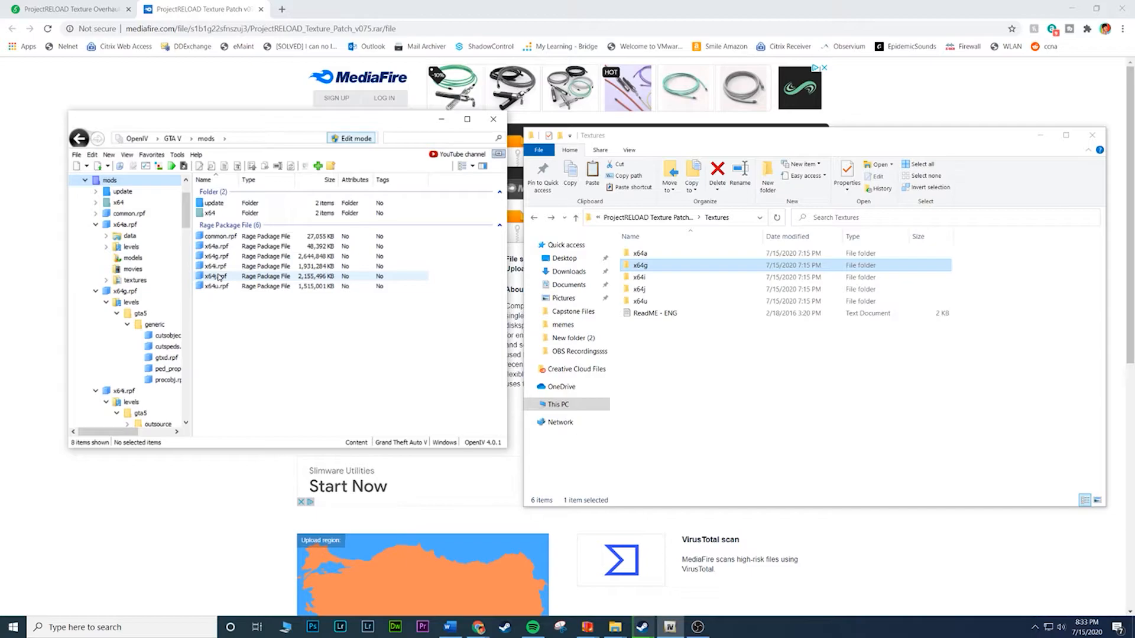
# Open the levels\gta5\props folder in mods\x64i.rpf and the gta5\levels\props folder in the patch's x64i folder
pyautogui.doubleClick(217, 277)
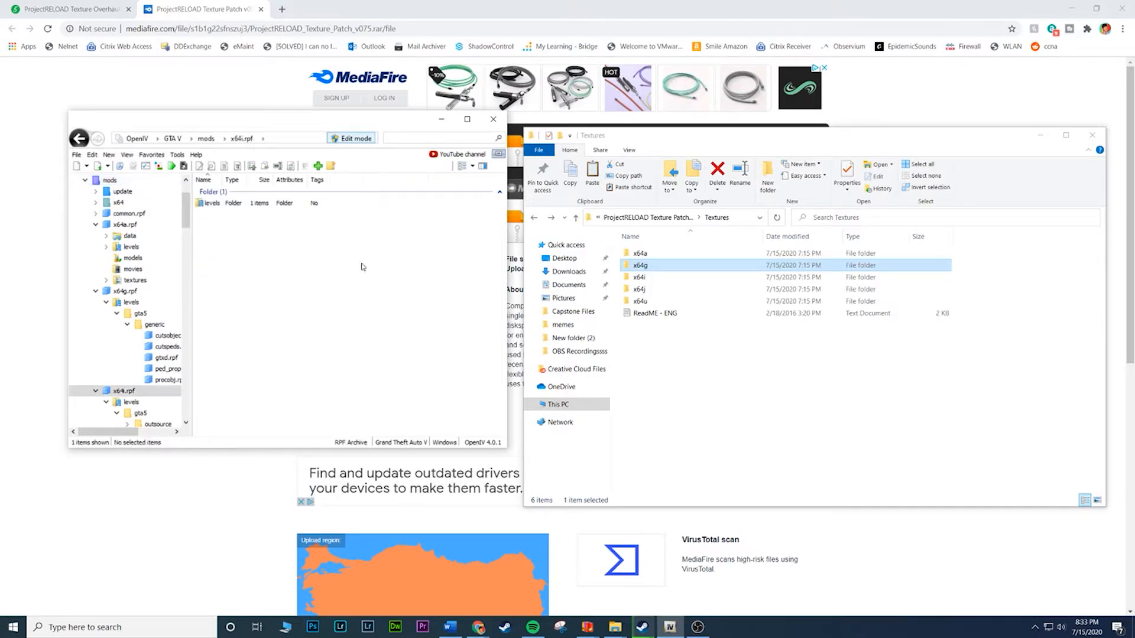
pyautogui.doubleClick(660, 277)
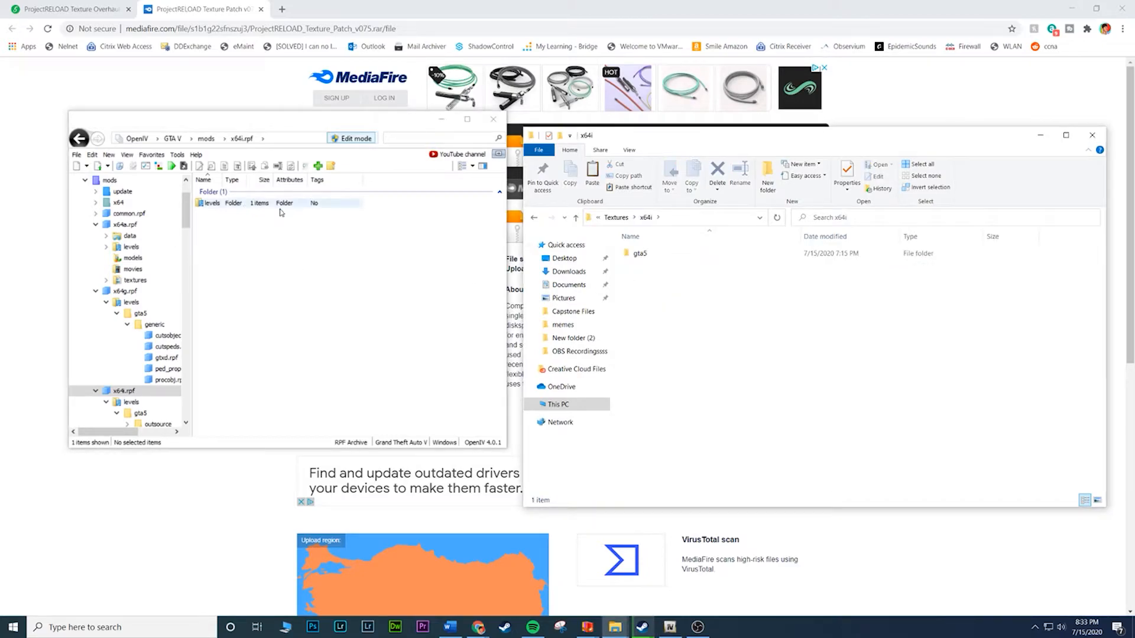
pyautogui.doubleClick(640, 254)
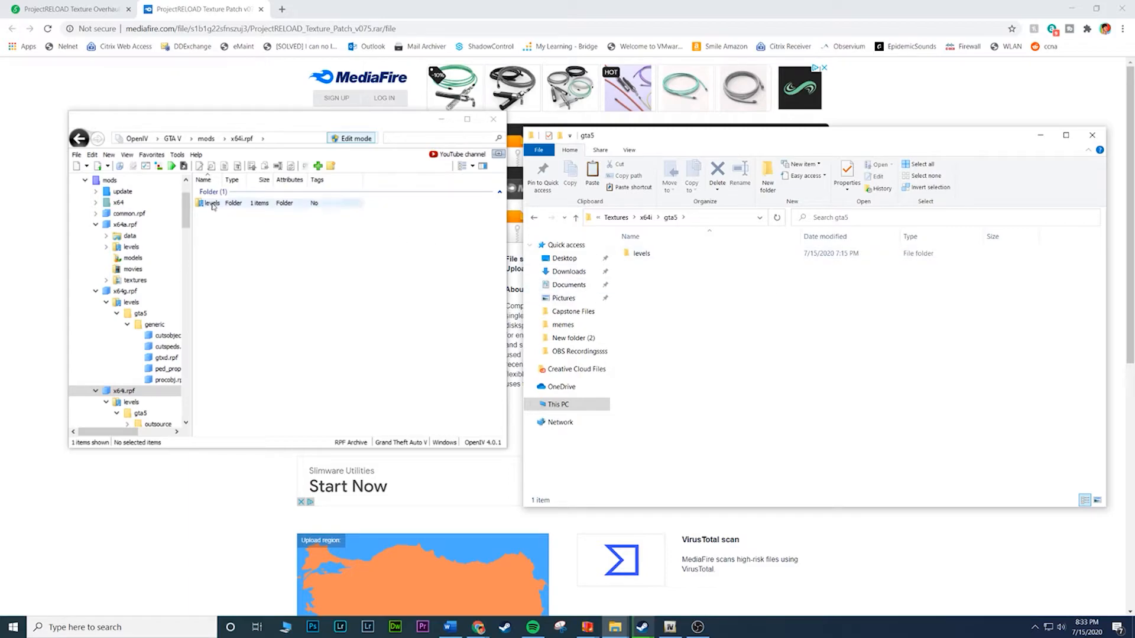
pyautogui.doubleClick(245, 202)
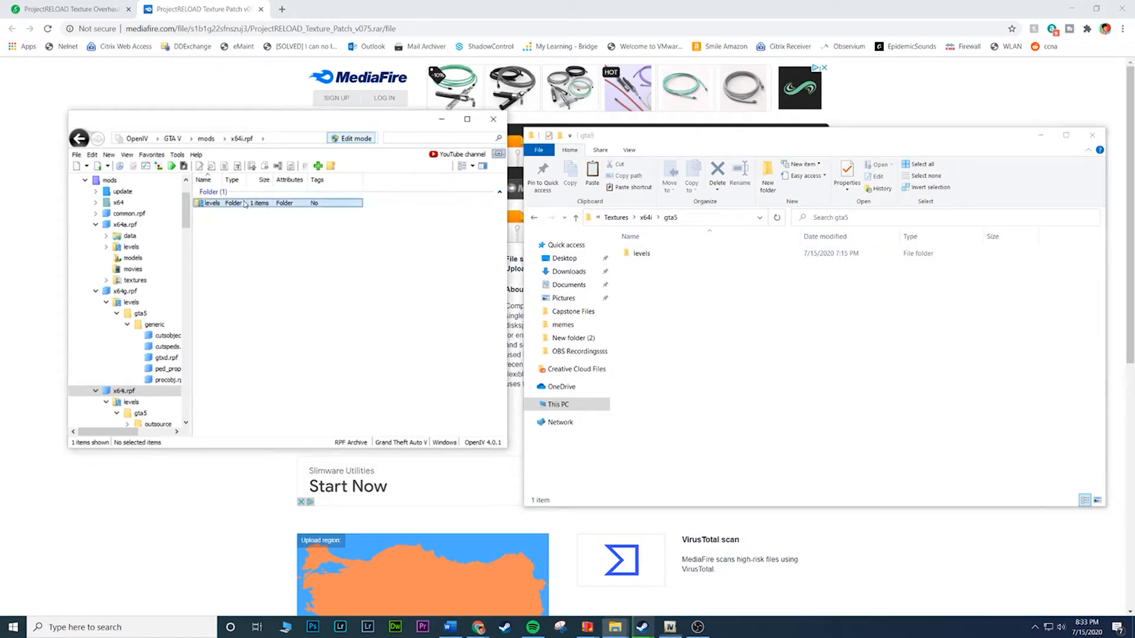
pyautogui.doubleClick(654, 256)
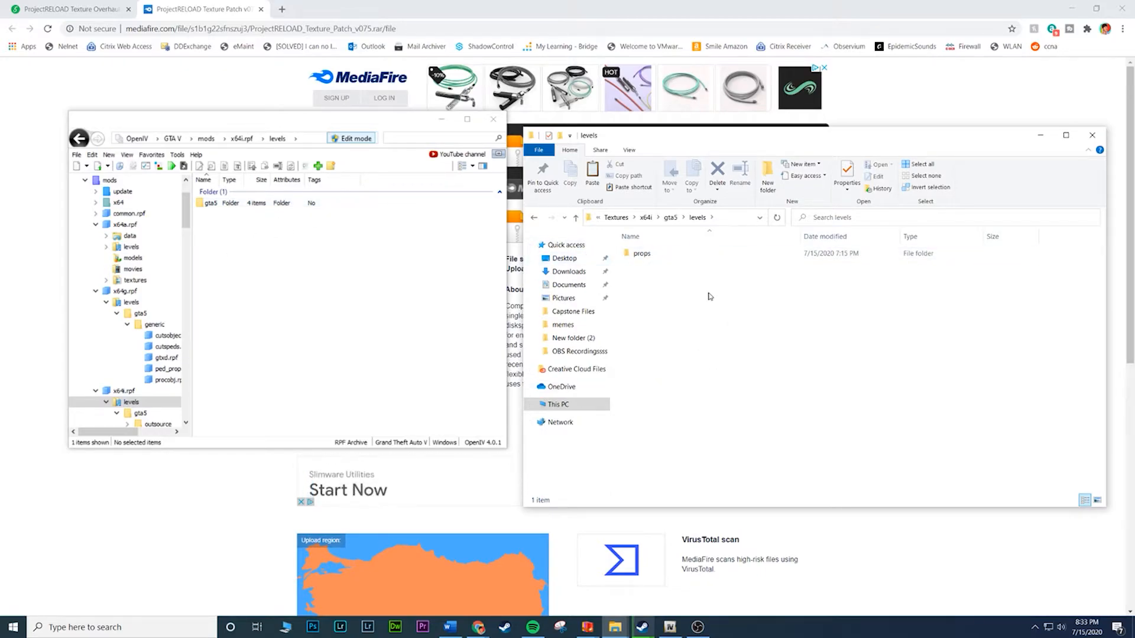
pyautogui.doubleClick(213, 203)
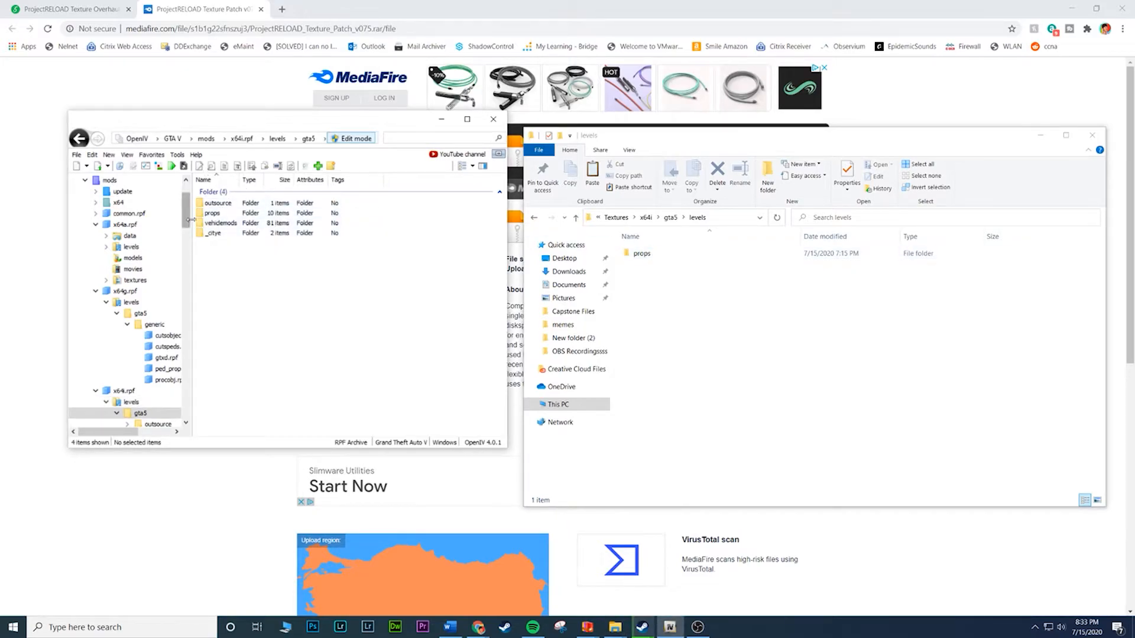
pyautogui.doubleClick(214, 212)
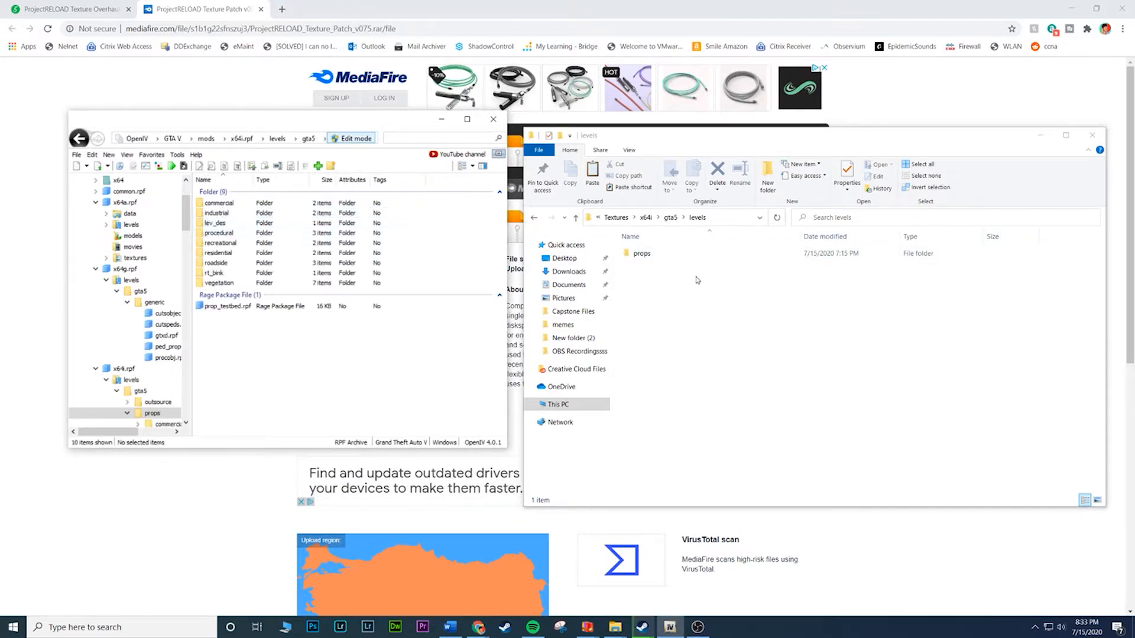
pyautogui.doubleClick(660, 256)
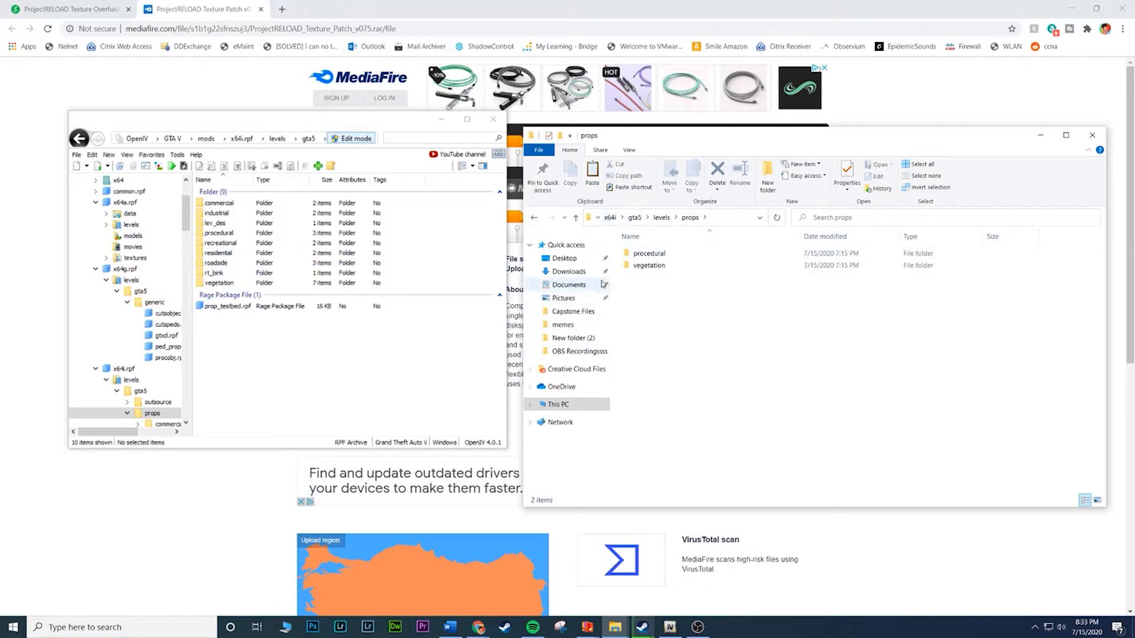
# Copy all .ytd files from the patch's procedural\v_proc1.rpf folder into procedural\v_proc1.rpf inside mods\x64i.rpf
pyautogui.doubleClick(649, 253)
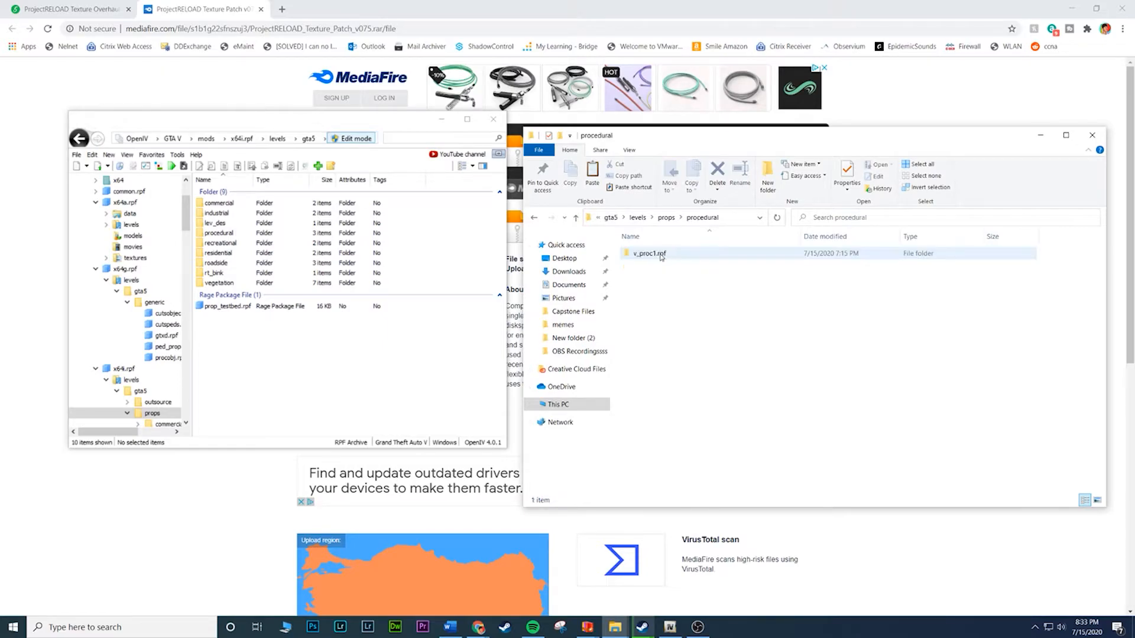
pyautogui.doubleClick(217, 233)
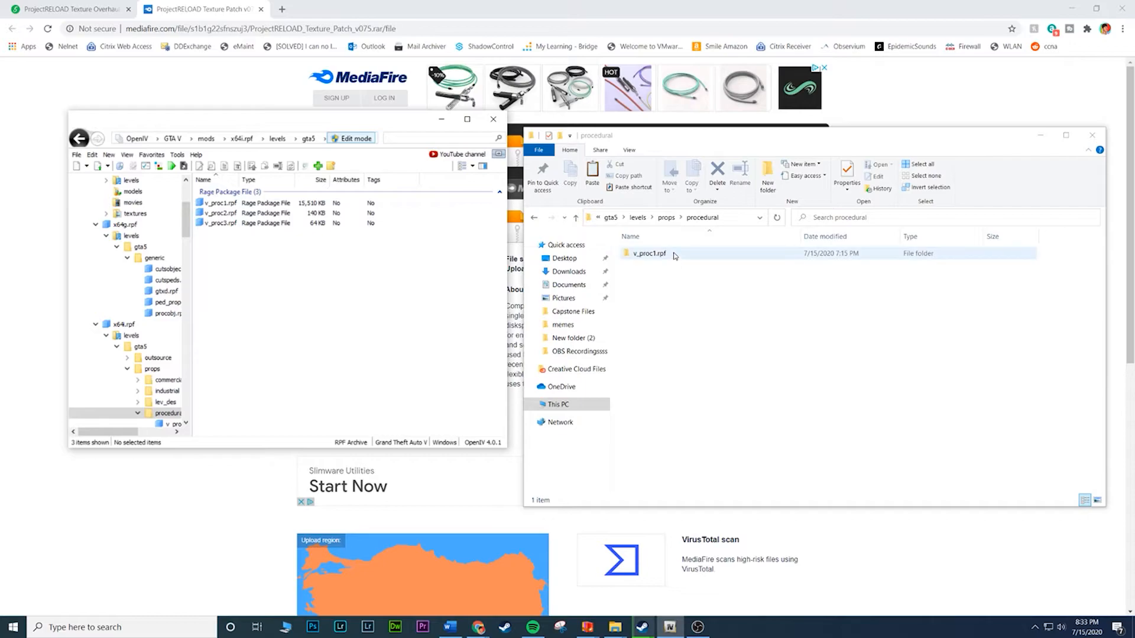
pyautogui.doubleClick(222, 204)
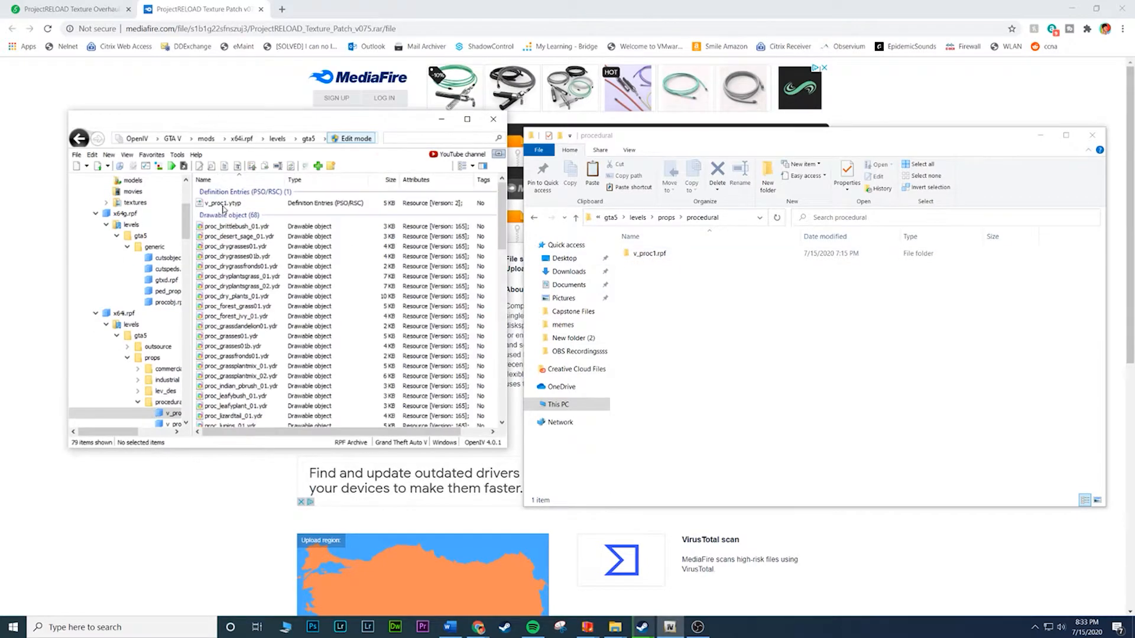
pyautogui.doubleClick(688, 254)
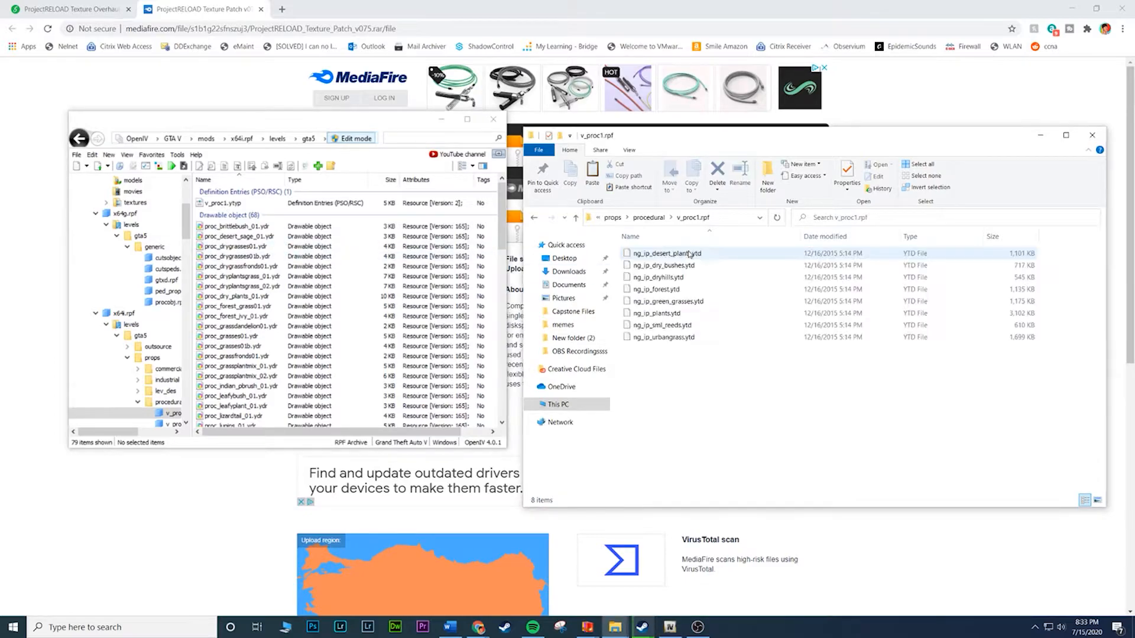
pyautogui.moveTo(716, 434); pyautogui.dragTo(668, 246)
pyautogui.moveTo(696, 303); pyautogui.dragTo(367, 295)
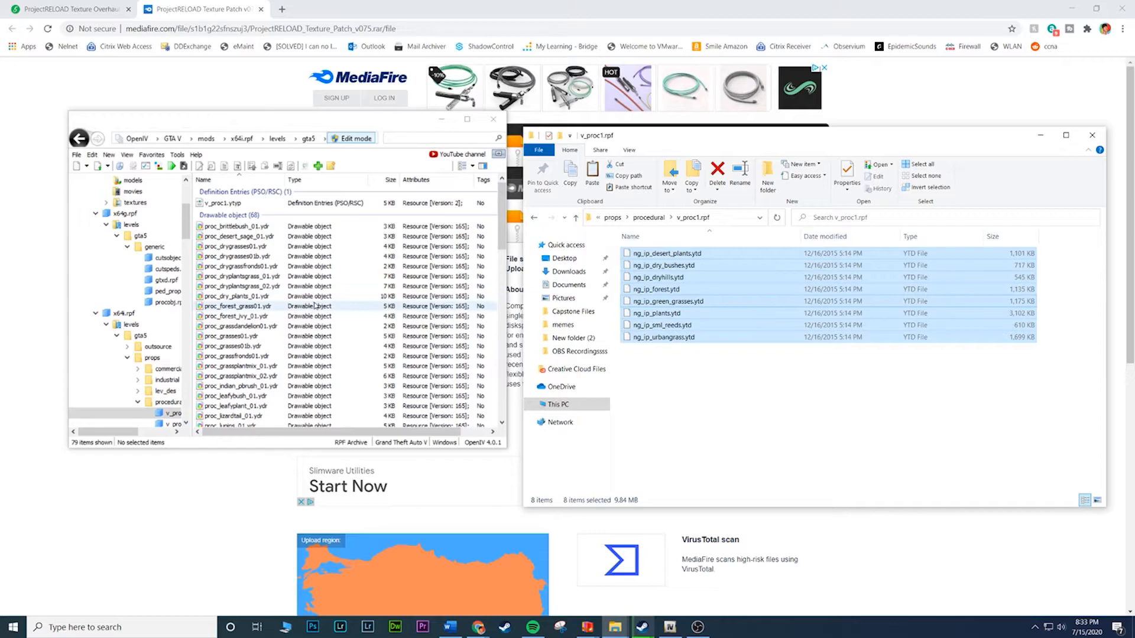
# Return to the props folder on both sides and open its vegetation folder in OpenIV and in the patch
pyautogui.click(534, 219)
pyautogui.click(534, 219)
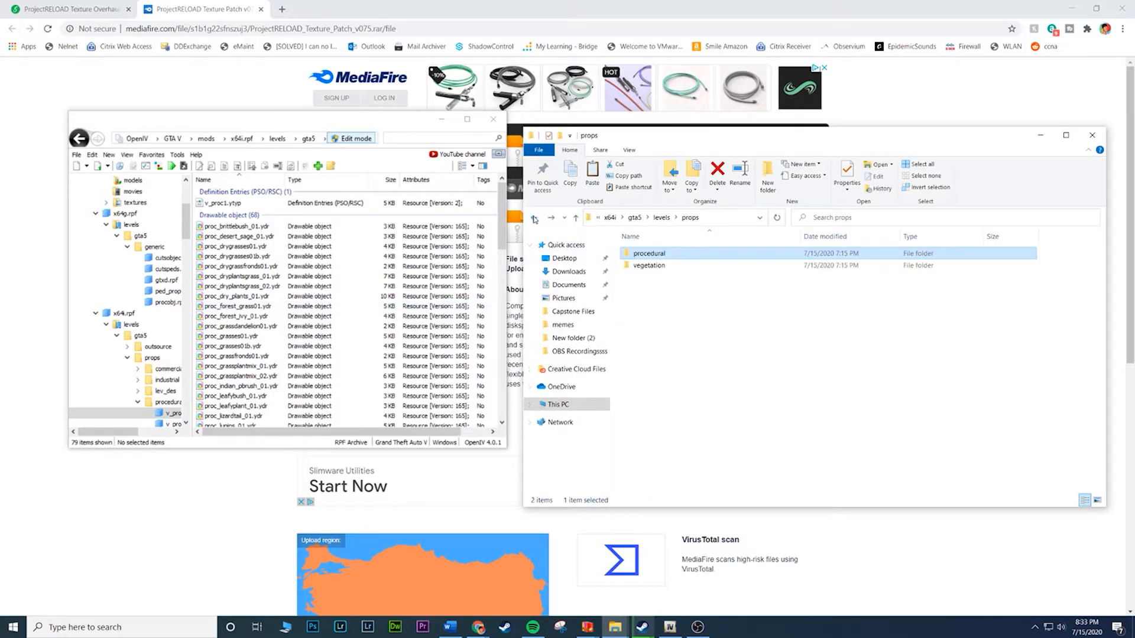
pyautogui.click(79, 138)
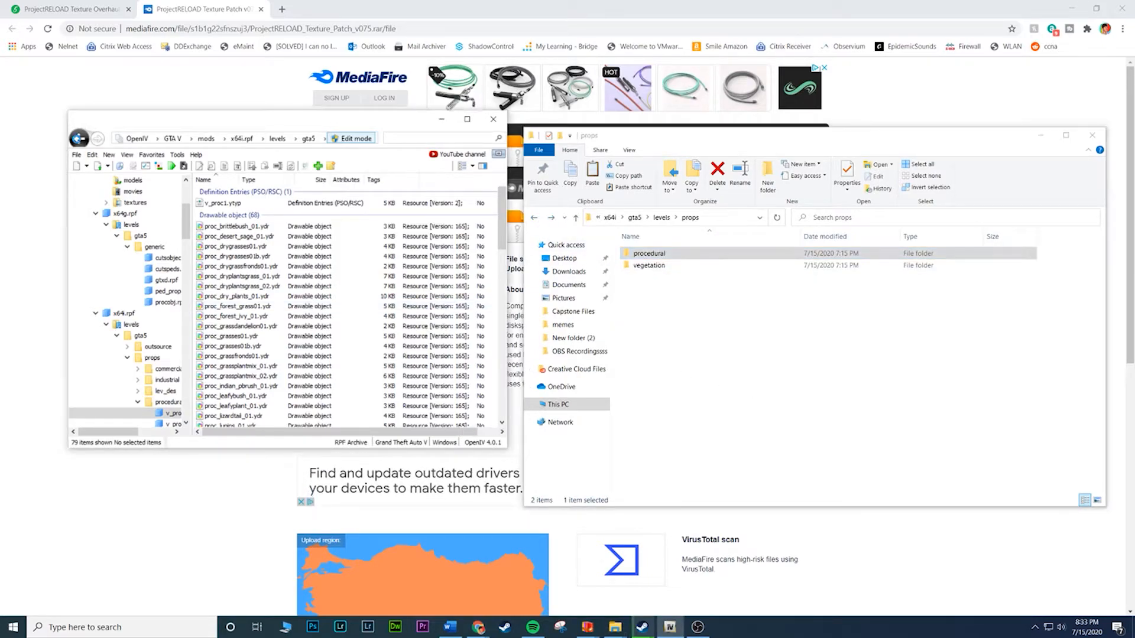
pyautogui.click(79, 139)
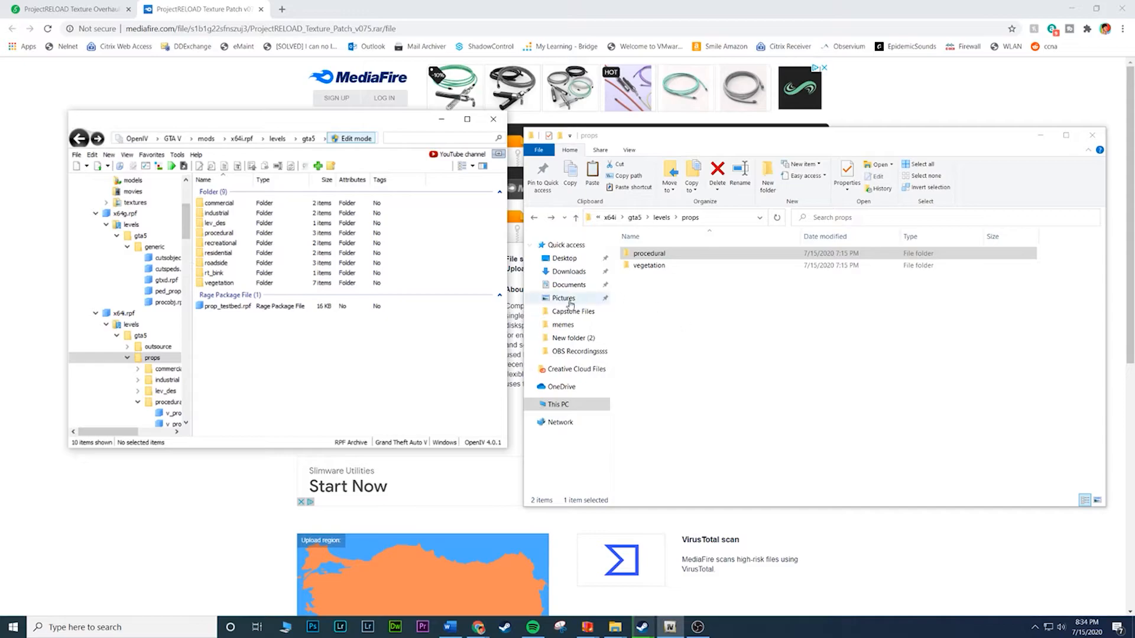
pyautogui.click(660, 329)
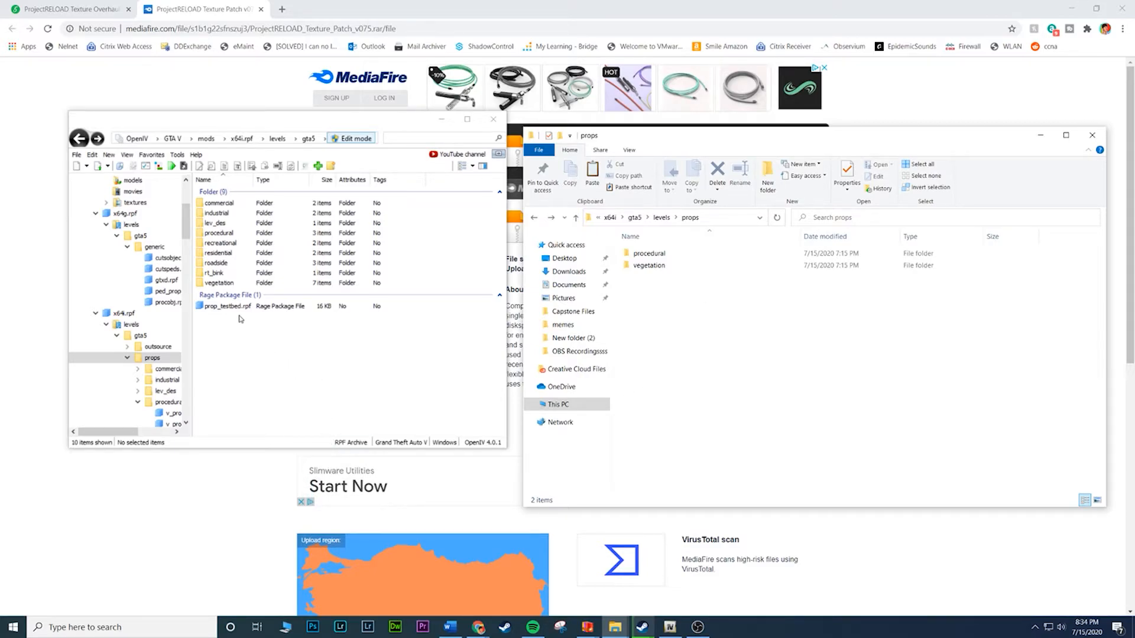
pyautogui.doubleClick(229, 283)
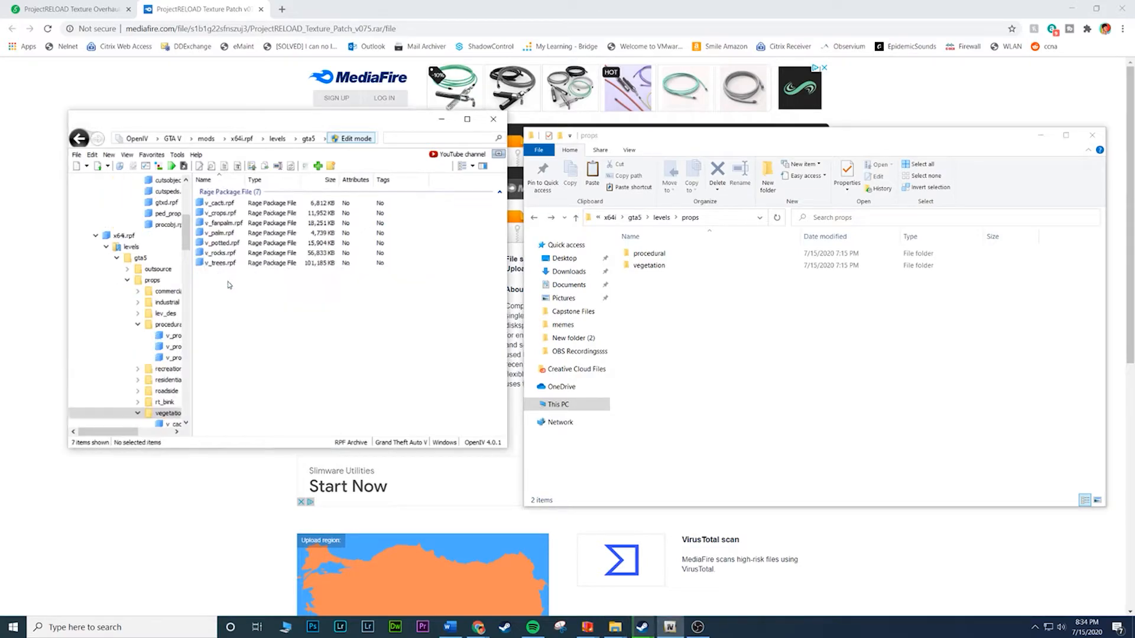
pyautogui.doubleClick(650, 265)
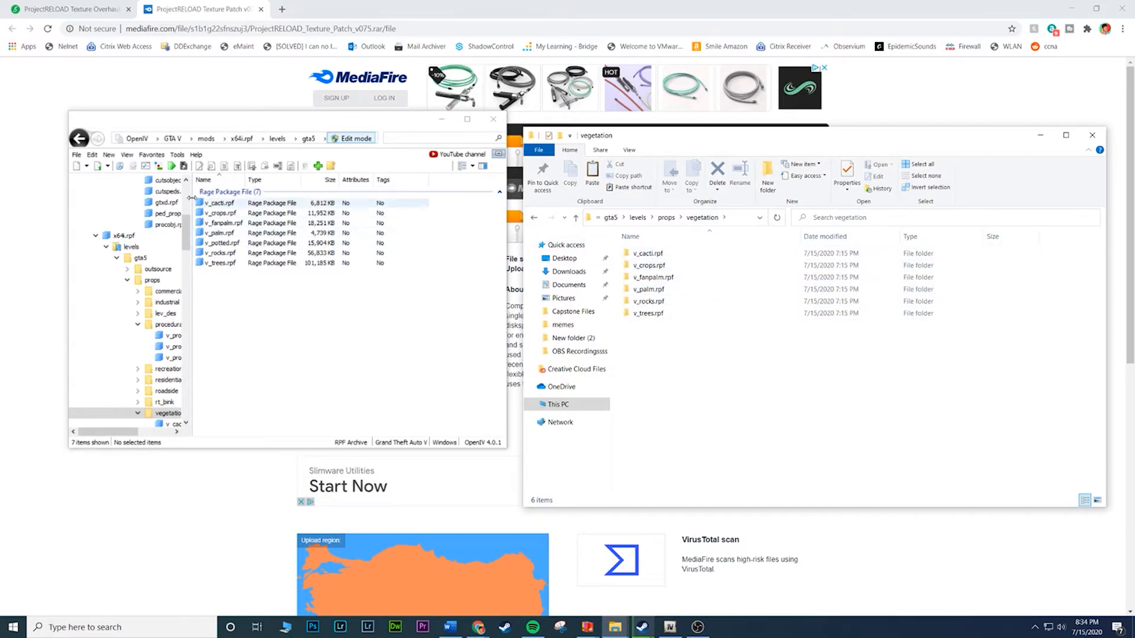
# Copy prop_joshua1.ytd and prop_joshua2.ytd from the patch into v_cacti.rpf in OpenIV, and return to vegetation on both sides
pyautogui.doubleClick(219, 203)
pyautogui.doubleClick(649, 254)
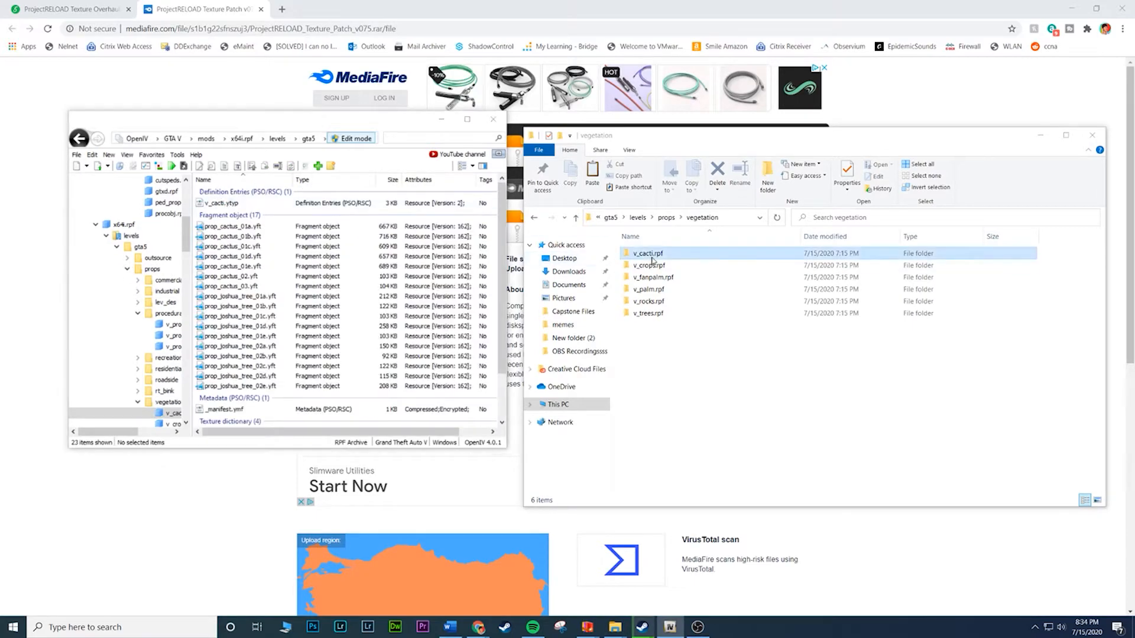
pyautogui.moveTo(673, 329); pyautogui.dragTo(654, 254)
pyautogui.moveTo(649, 263); pyautogui.dragTo(363, 316)
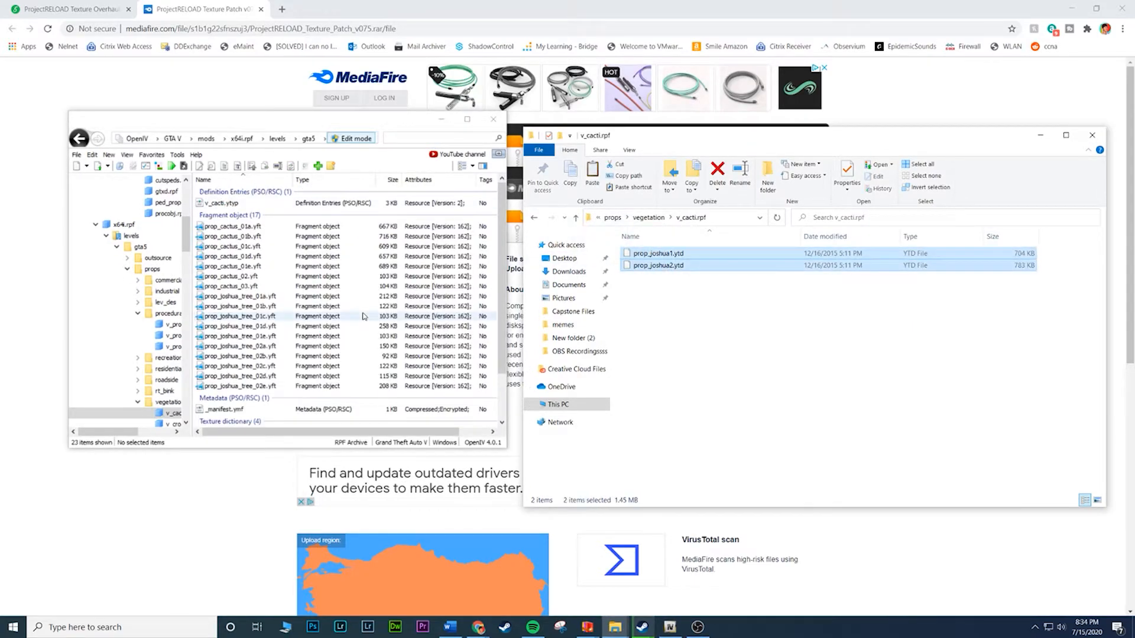
pyautogui.click(88, 141)
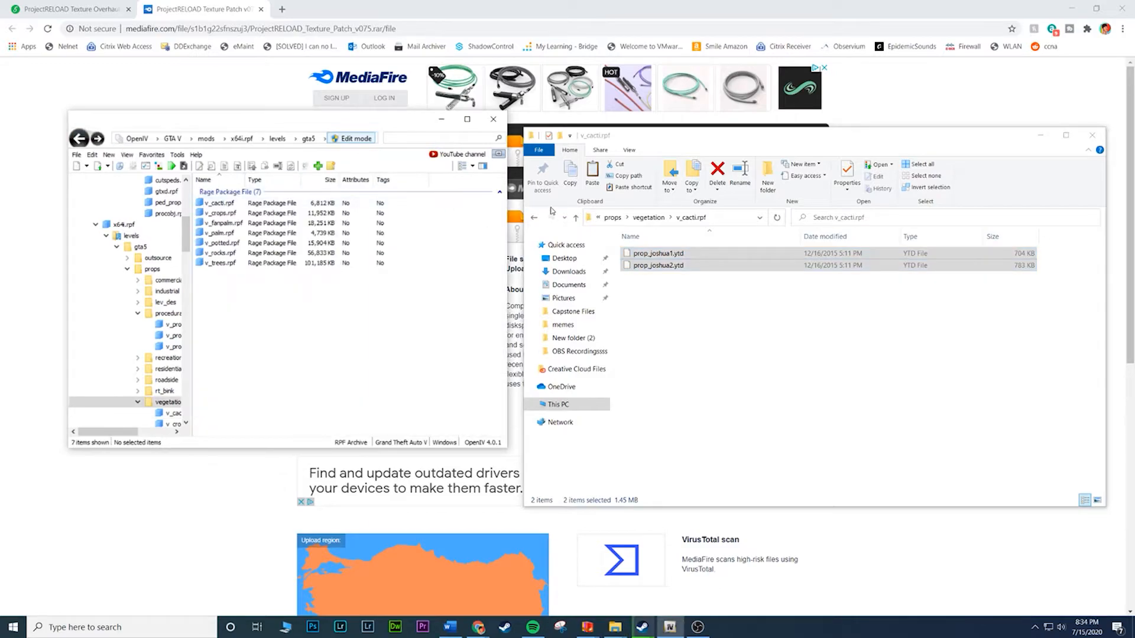
pyautogui.click(537, 219)
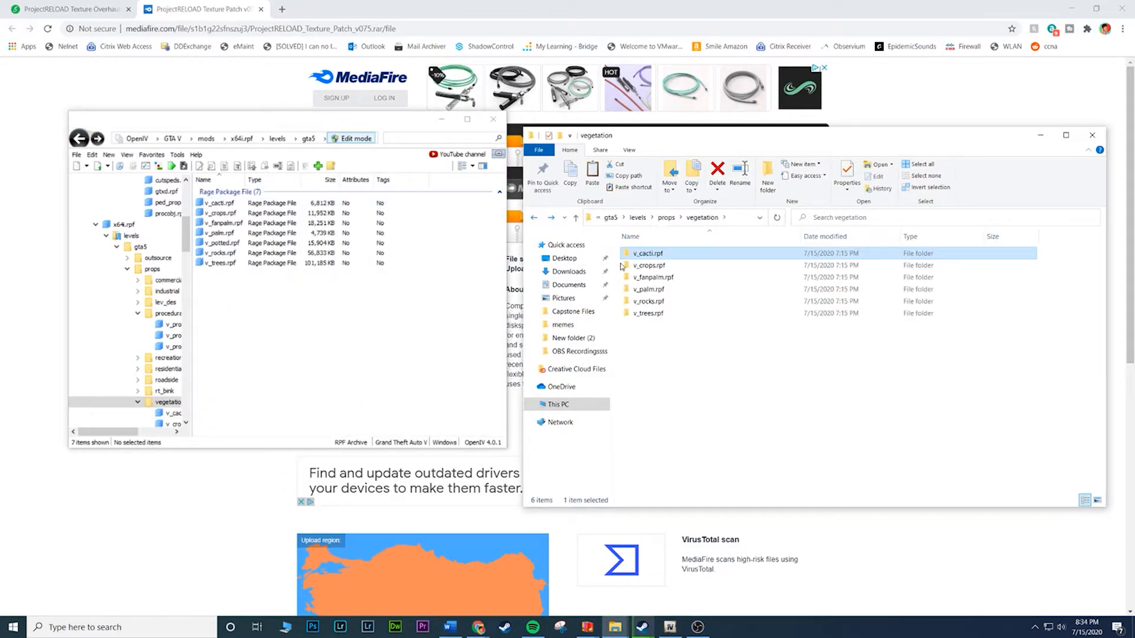
# Copy prop_coral_2.ytd from the patch into v_crops.rpf in OpenIV, and return to the vegetation folder on both sides
pyautogui.click(260, 214)
pyautogui.doubleClick(261, 215)
pyautogui.doubleClick(657, 265)
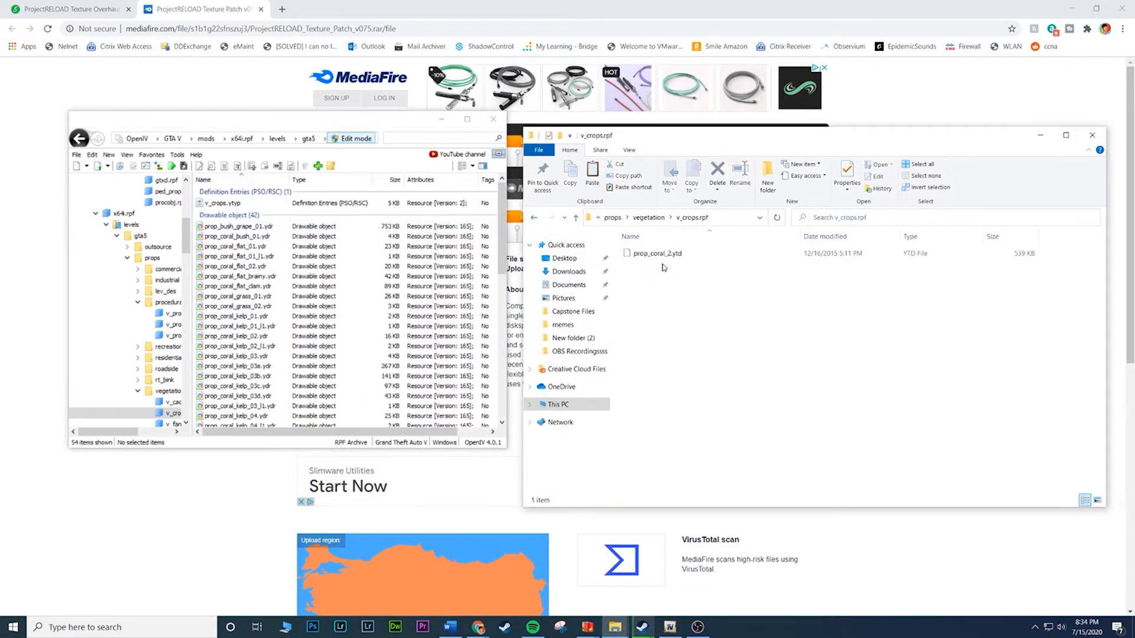
pyautogui.click(656, 255)
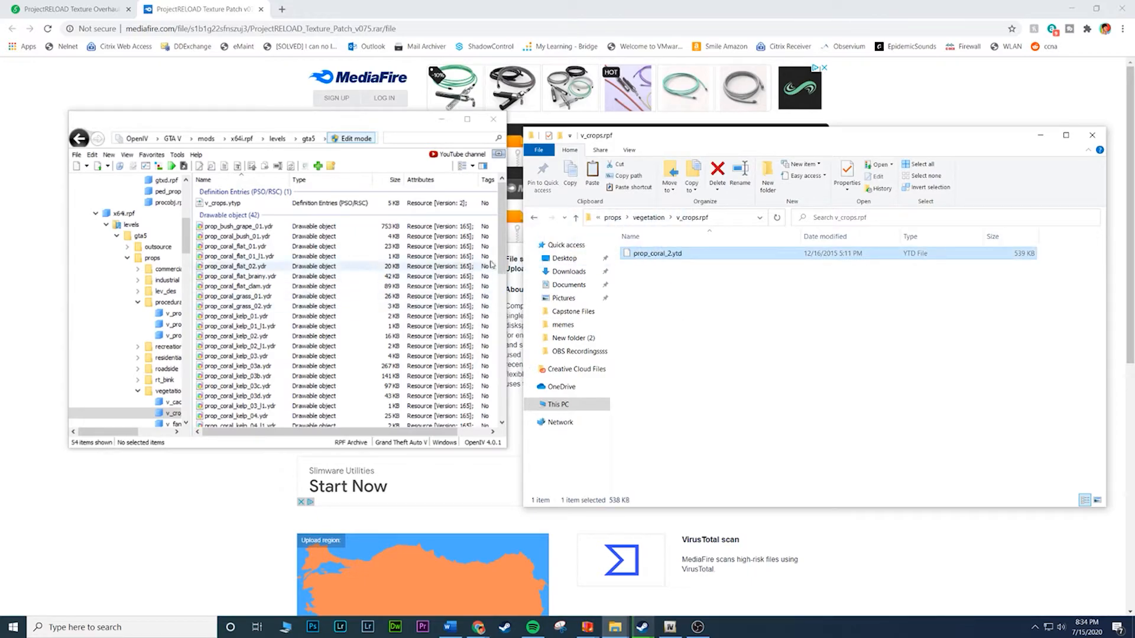
pyautogui.click(534, 218)
pyautogui.click(79, 139)
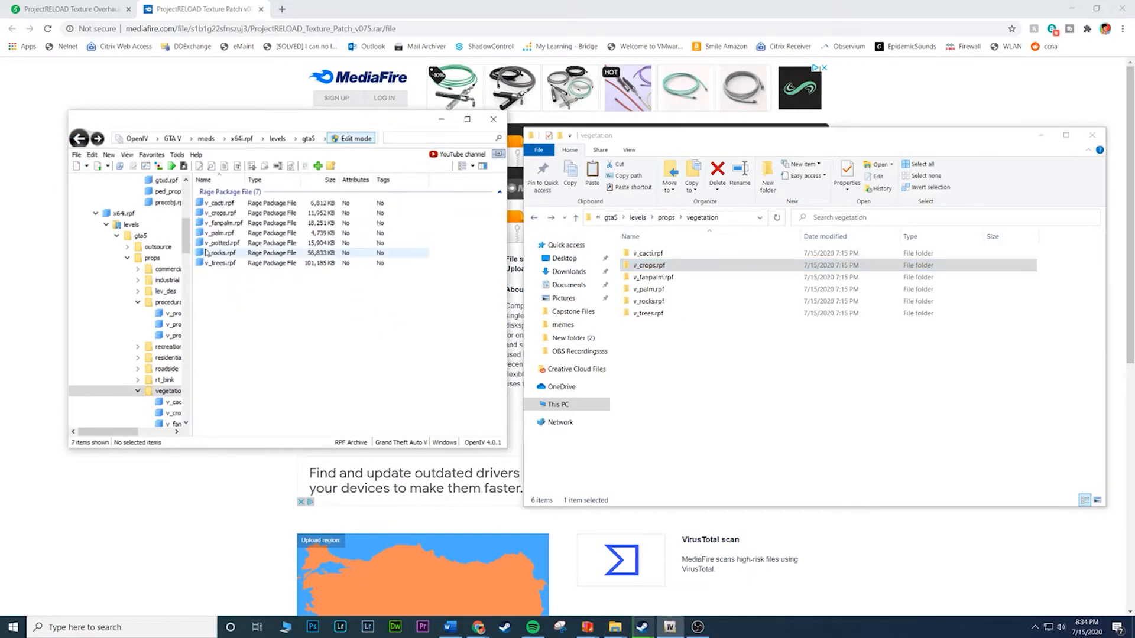
# Copy the three prop_veg_palmfan .ytd files from the patch into v_fanpalm.rpf in OpenIV, and go back to vegetation on both sides
pyautogui.doubleClick(220, 223)
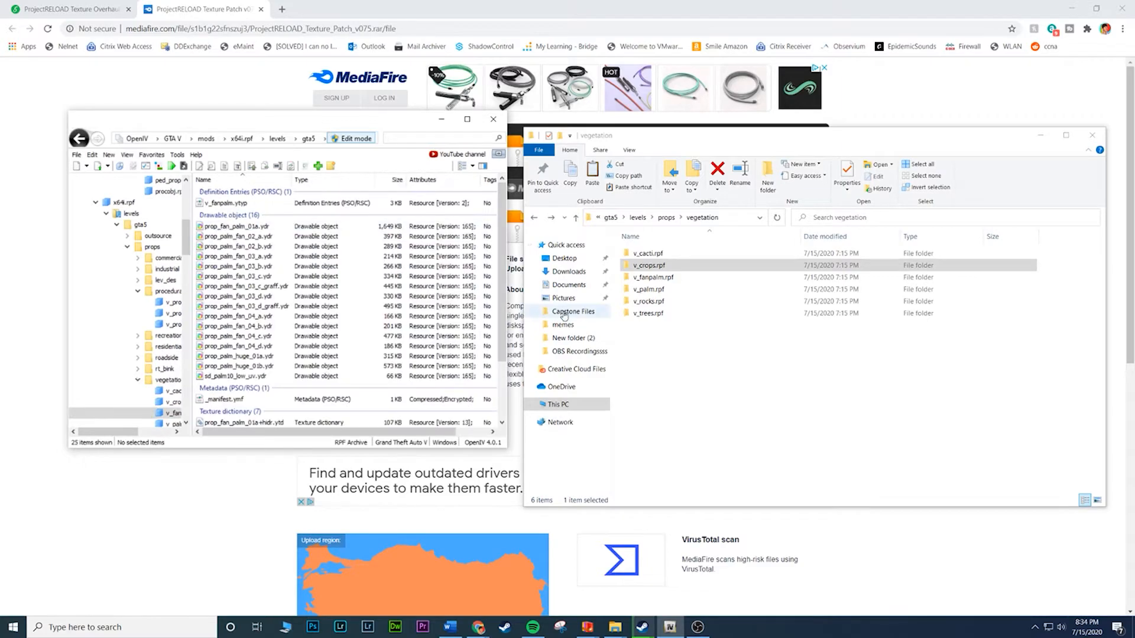
pyautogui.doubleClick(653, 277)
pyautogui.moveTo(668, 313); pyautogui.dragTo(637, 252)
pyautogui.moveTo(648, 257); pyautogui.dragTo(359, 301)
pyautogui.click(80, 139)
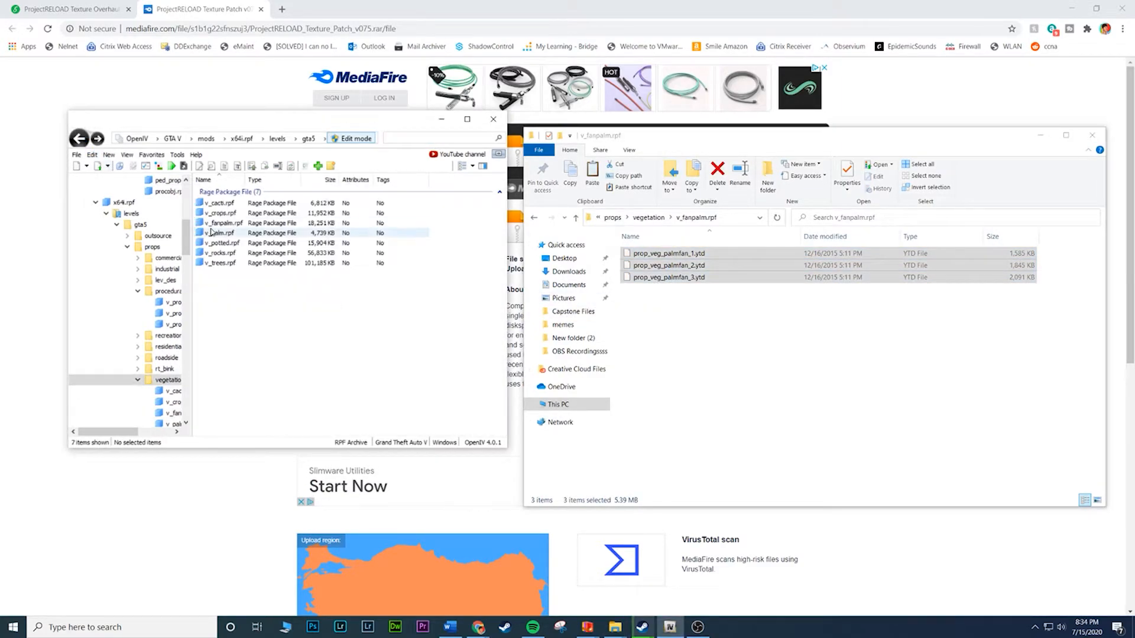
pyautogui.click(535, 217)
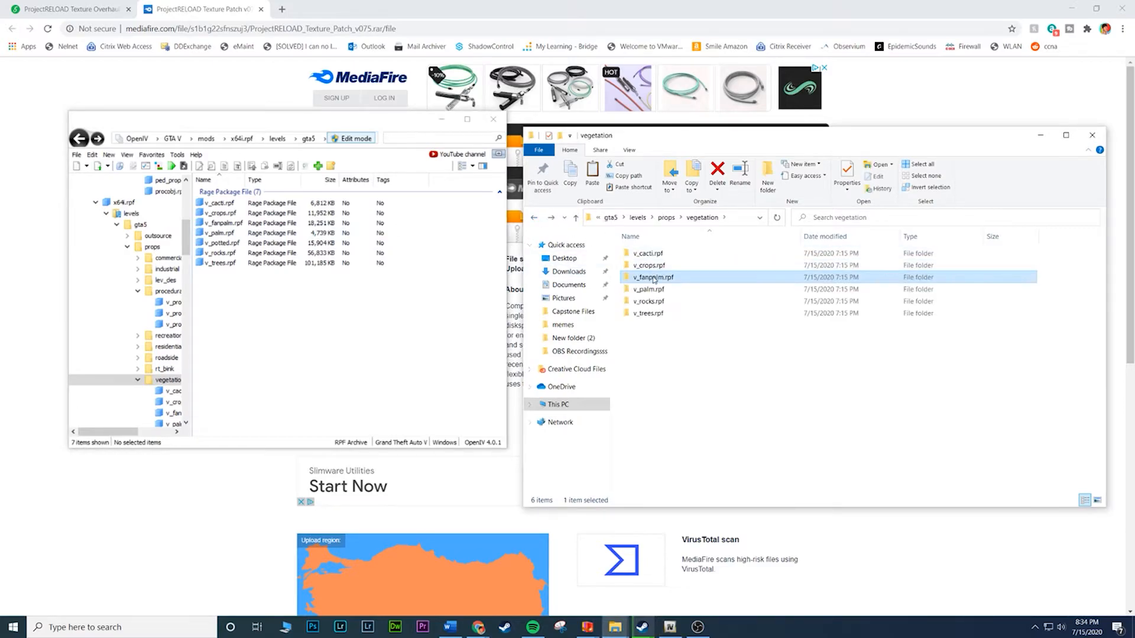
# Copy prop_veg_palm.ytd from the patch into v_palm.rpf in OpenIV, and return both windows to the vegetation folder
pyautogui.click(647, 289)
pyautogui.doubleClick(219, 233)
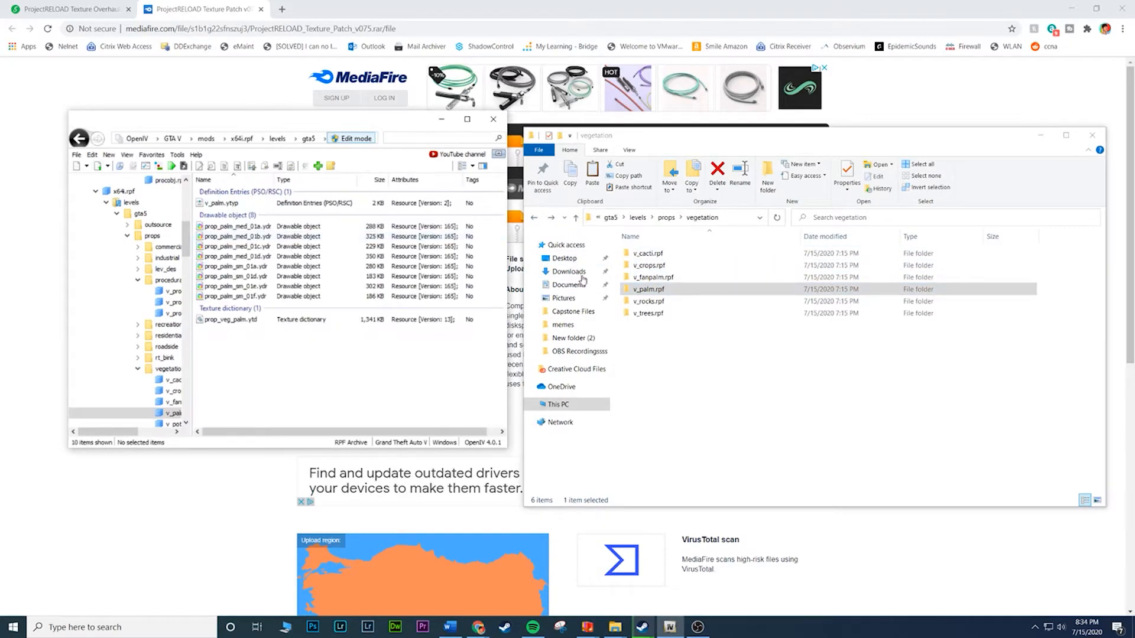
pyautogui.doubleClick(647, 289)
pyautogui.moveTo(656, 254); pyautogui.dragTo(367, 370)
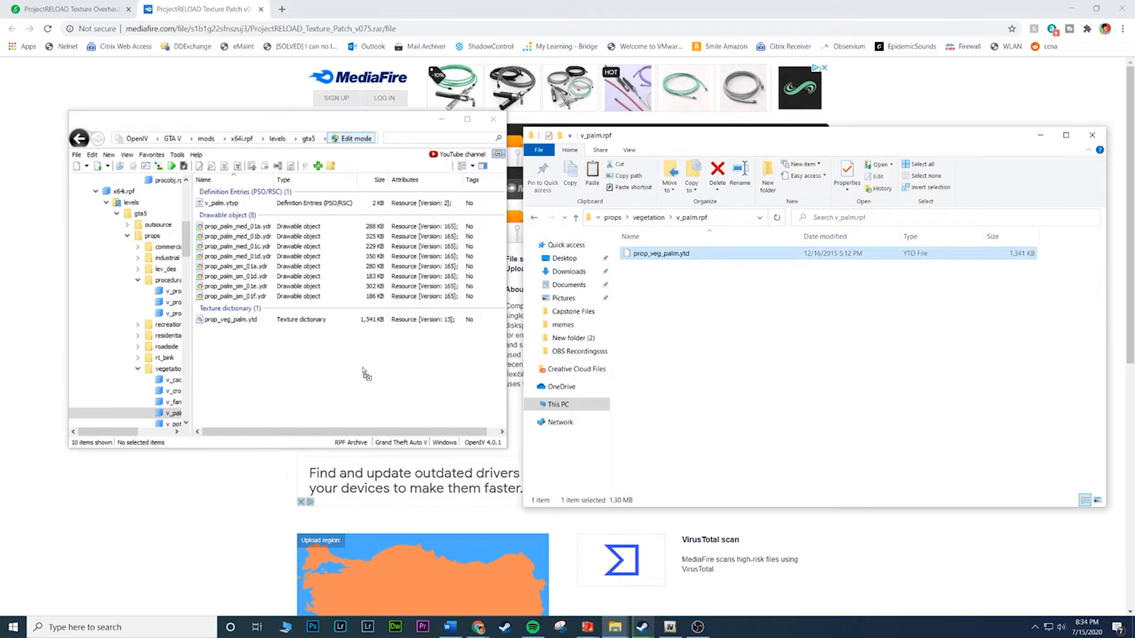
pyautogui.click(534, 217)
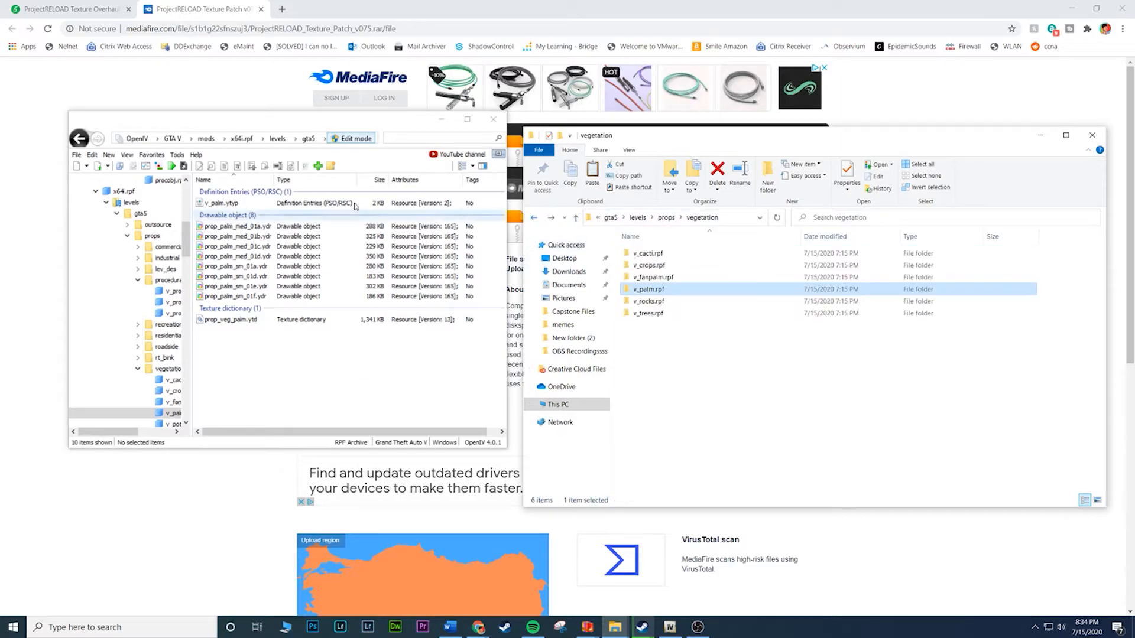
pyautogui.click(79, 138)
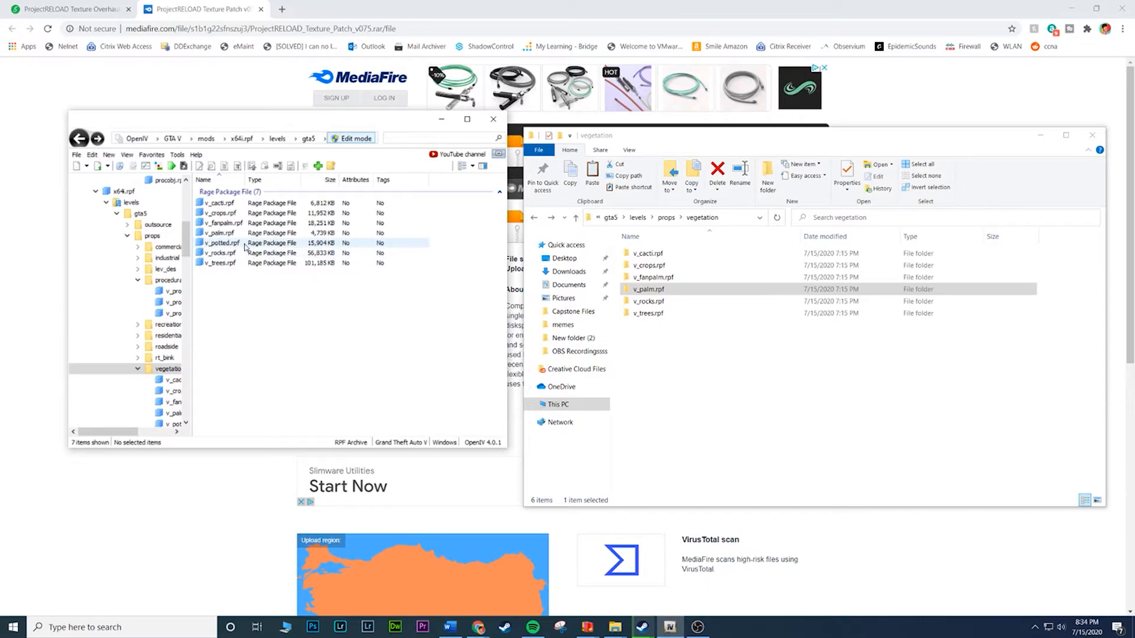
# Copy all .ytd files from the patch's v_rocks.rpf folder into v_rocks.rpf inside mods\x64i.rpf
pyautogui.click(657, 302)
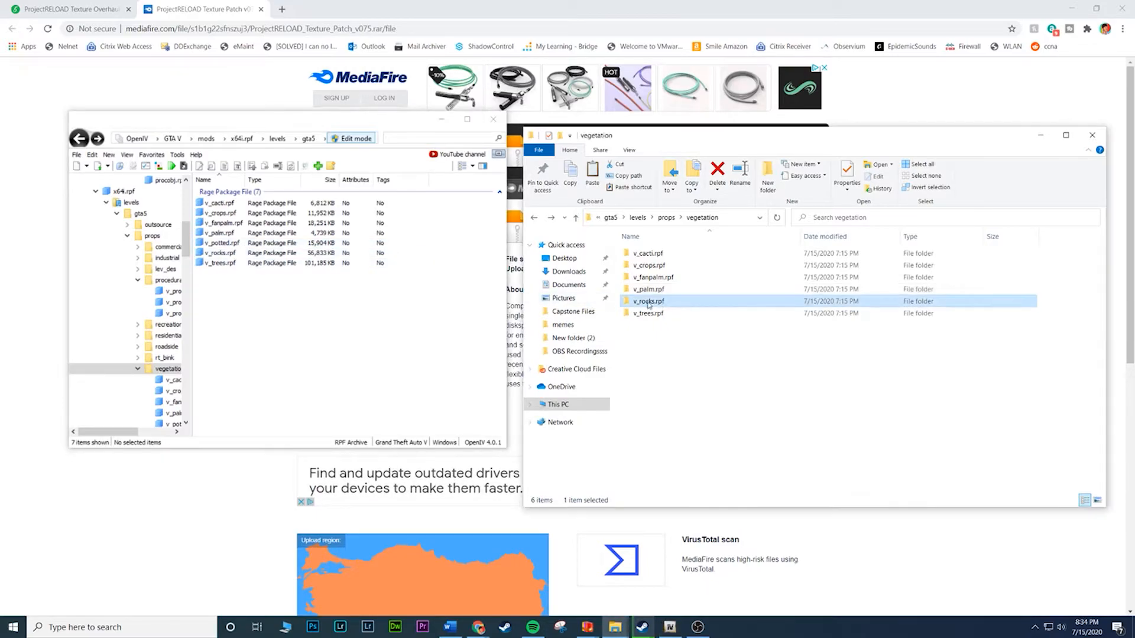
pyautogui.doubleClick(222, 253)
pyautogui.click(687, 306)
pyautogui.doubleClick(687, 305)
pyautogui.moveTo(615, 253); pyautogui.dragTo(752, 573)
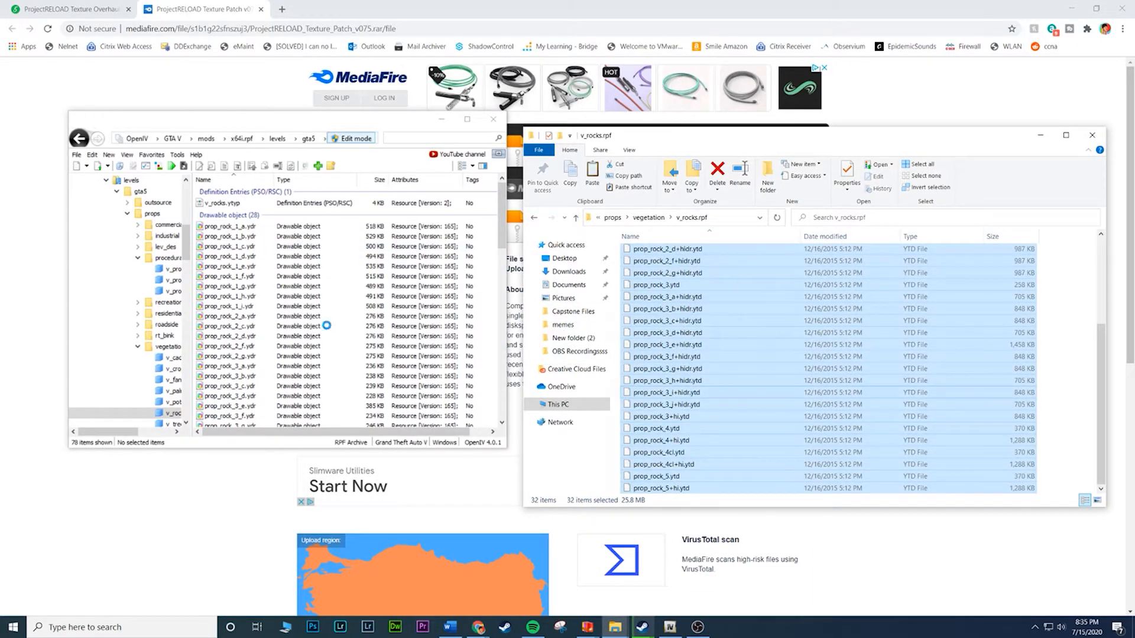
# Copy all .ytd files from the patch's v_trees.rpf folder into v_trees.rpf inside mods\x64i.rpf in OpenIV
pyautogui.click(534, 218)
pyautogui.doubleClick(656, 312)
pyautogui.click(79, 138)
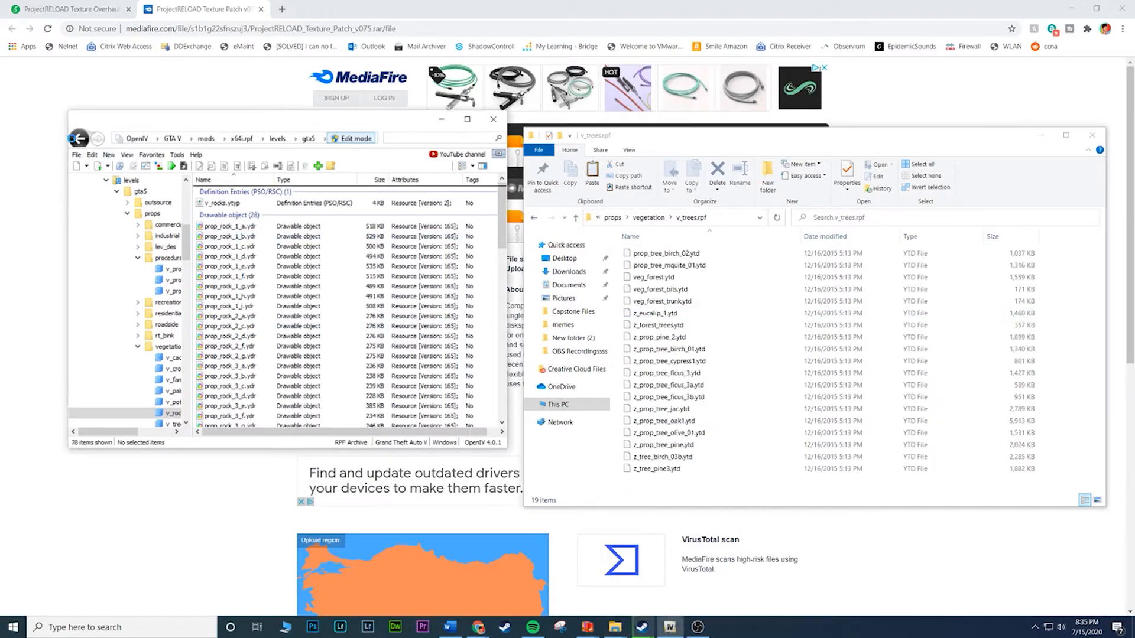
pyautogui.click(228, 263)
pyautogui.doubleClick(228, 262)
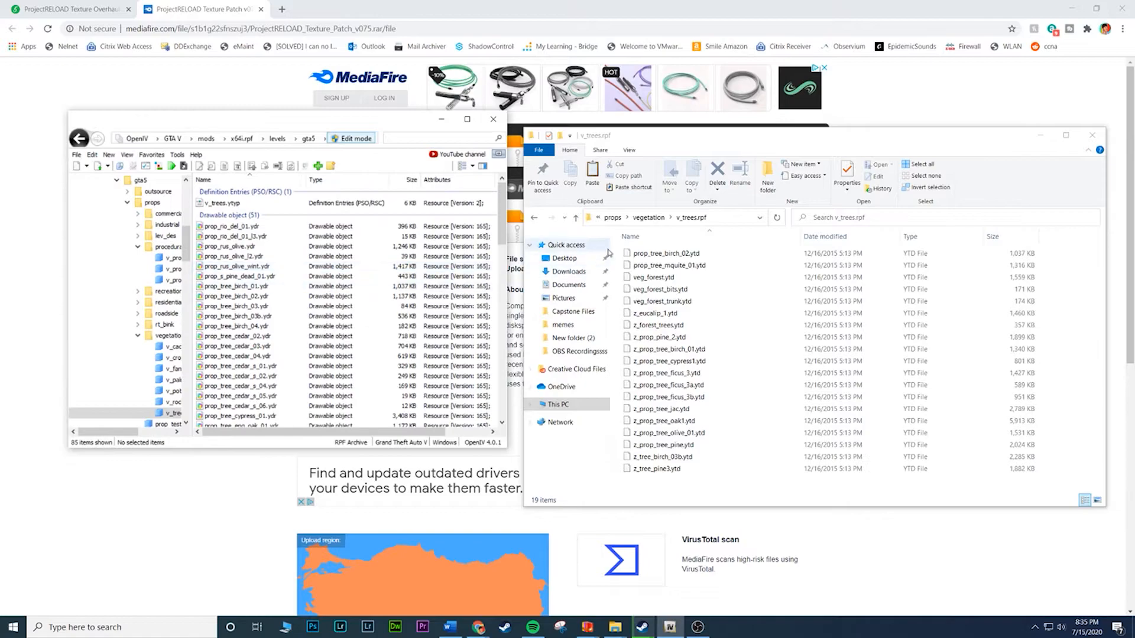
pyautogui.moveTo(619, 248); pyautogui.dragTo(756, 477)
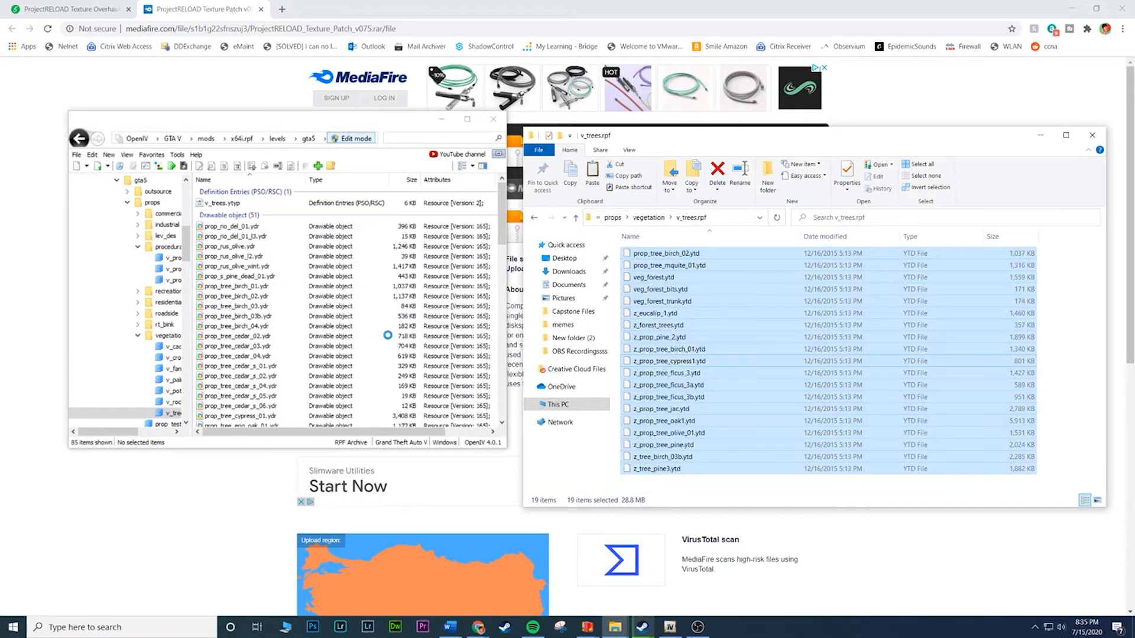
# Go back to the patch's Textures folder, then open x64j there and x64j.rpf from the mods folder in OpenIV
pyautogui.click(533, 218)
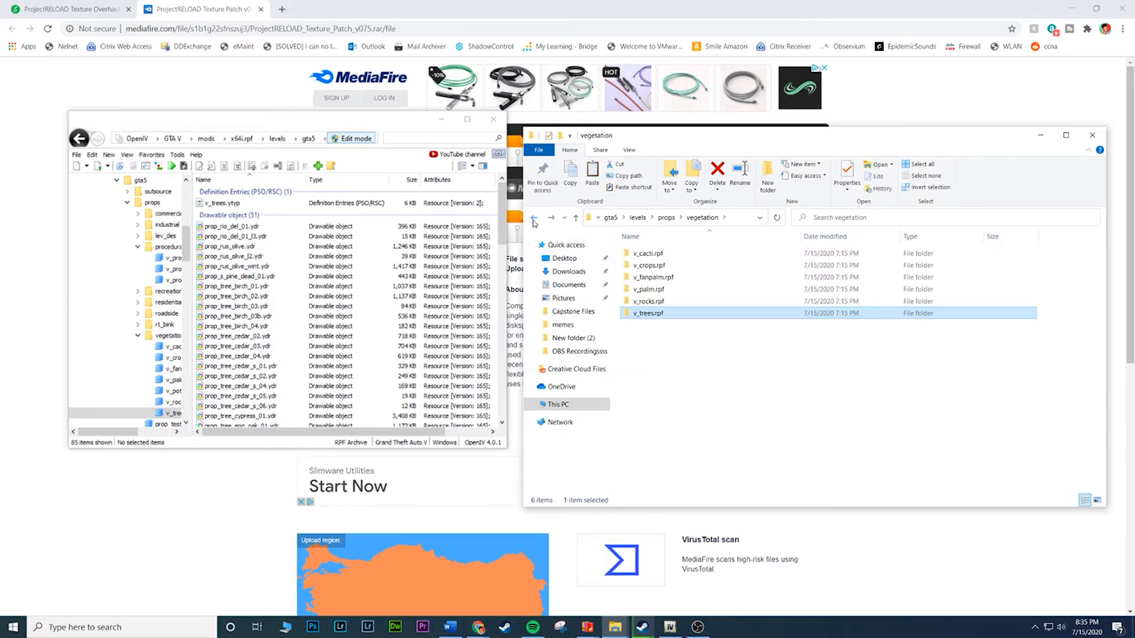
pyautogui.click(534, 219)
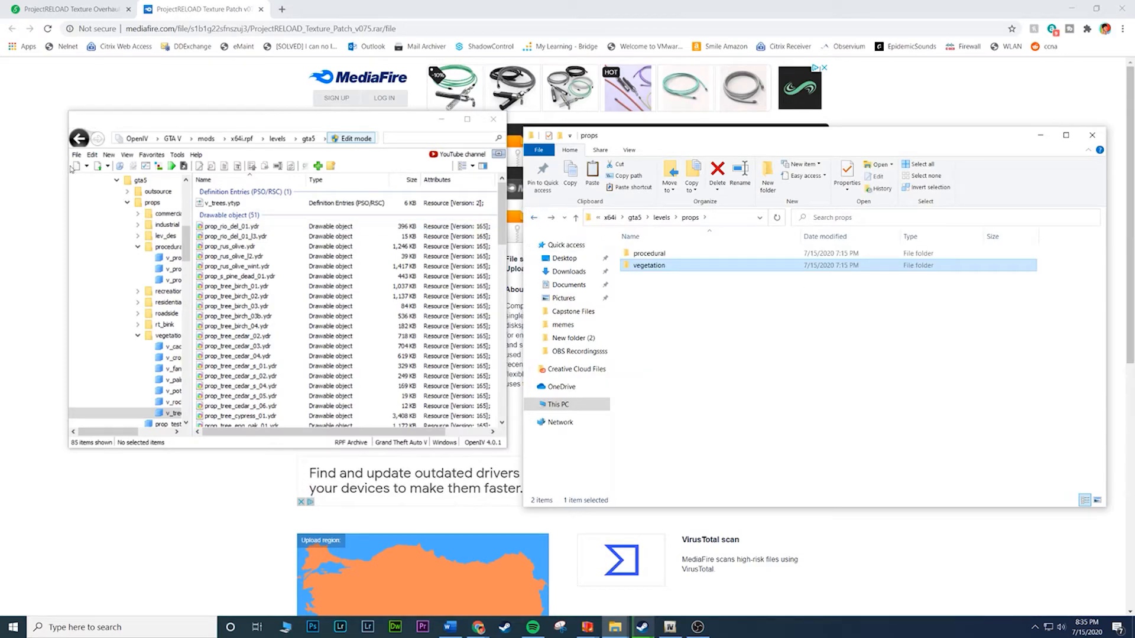
pyautogui.click(659, 255)
pyautogui.click(659, 265)
pyautogui.click(534, 218)
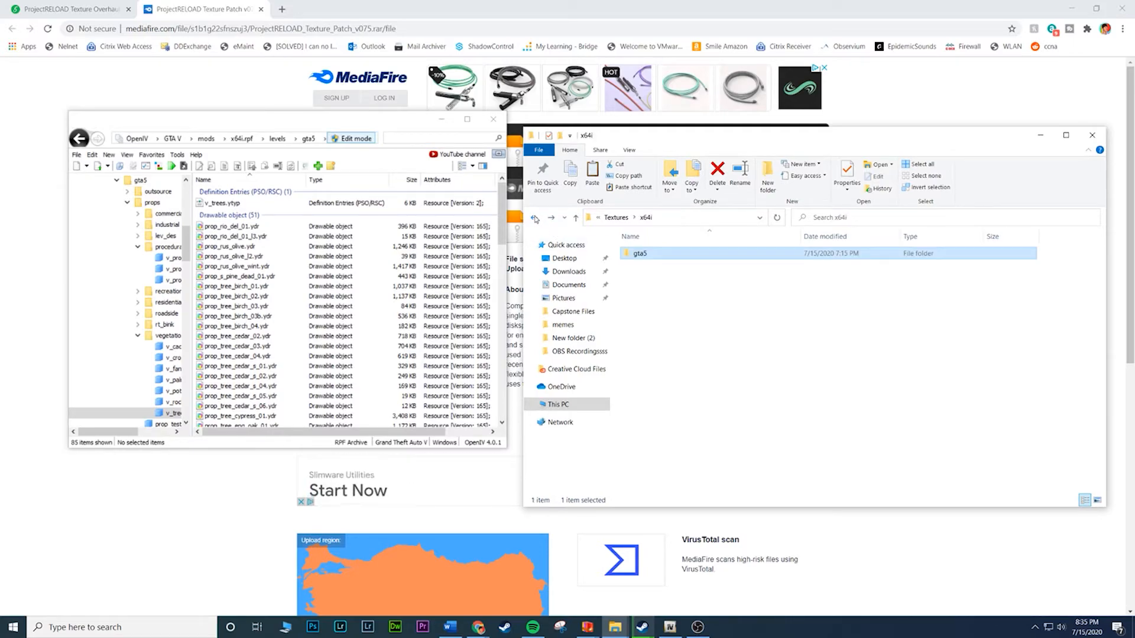
pyautogui.click(535, 219)
pyautogui.click(639, 289)
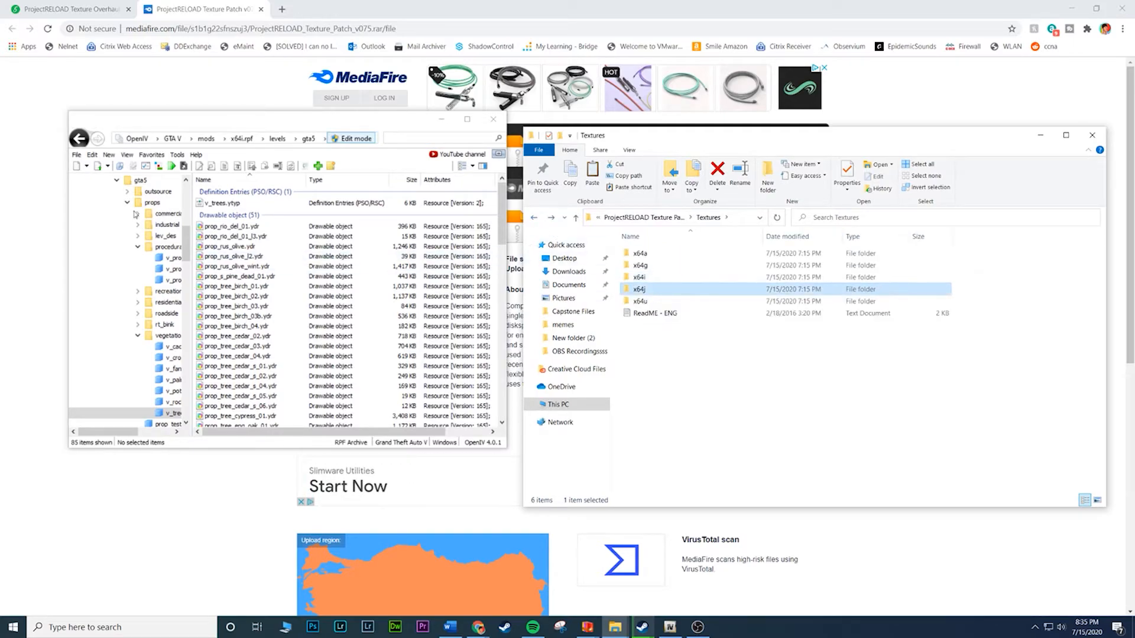
pyautogui.scroll(10, 120, 258)
pyautogui.click(109, 236)
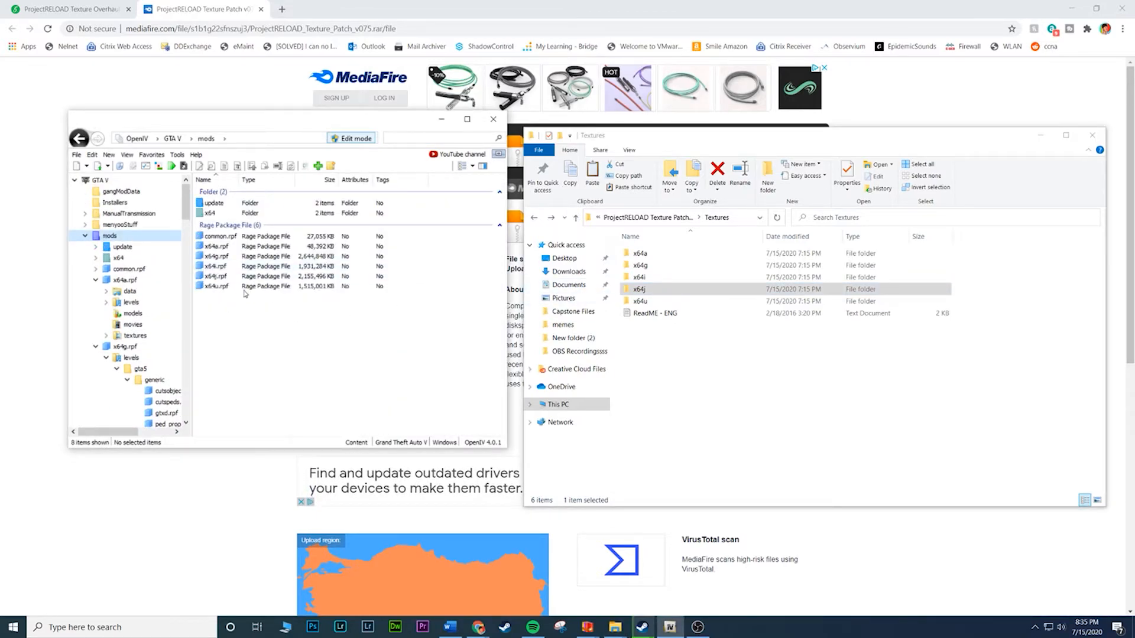
pyautogui.doubleClick(233, 277)
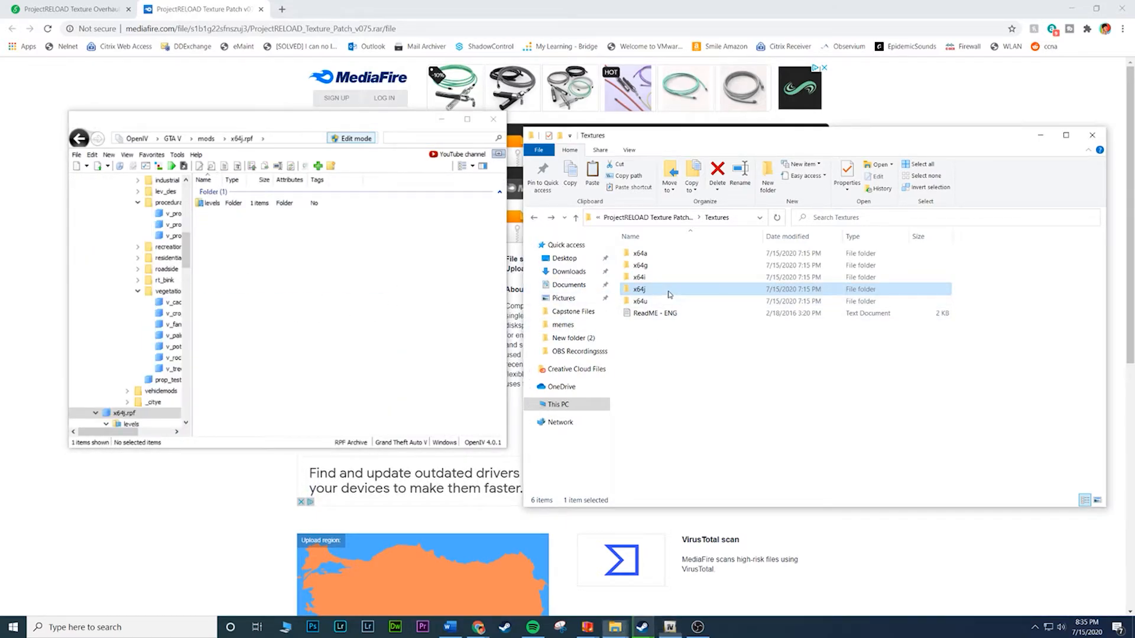
pyautogui.doubleClick(639, 289)
# Open levels\gta5\_citye in both OpenIV's x64j.rpf and the patch's x64j folder
pyautogui.click(271, 204)
pyautogui.doubleClick(272, 204)
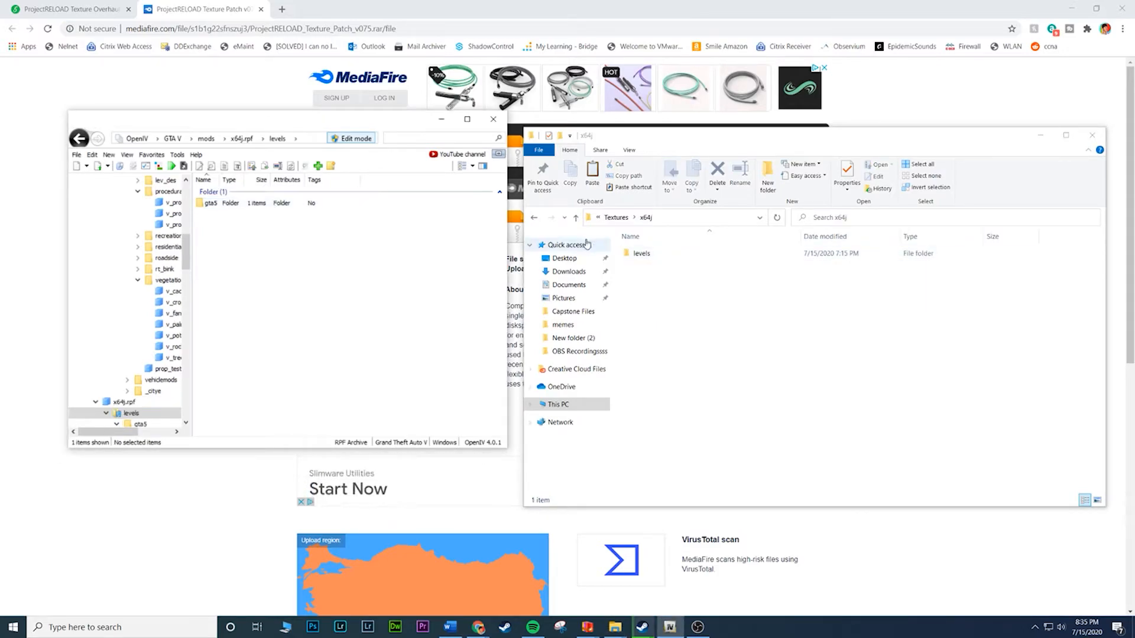
pyautogui.doubleClick(650, 256)
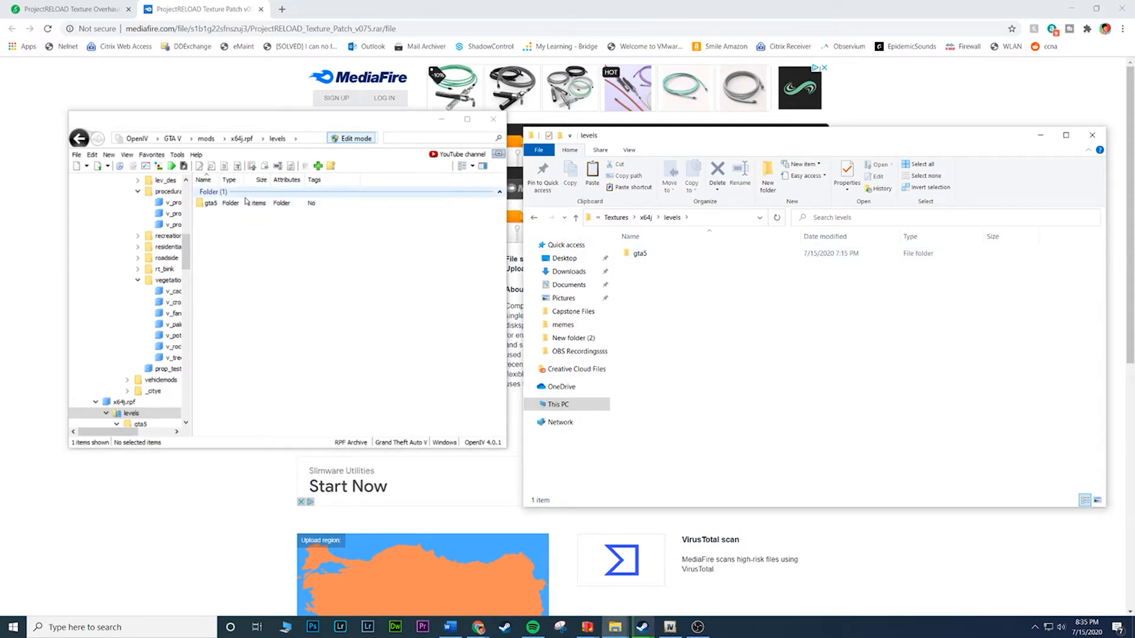
pyautogui.doubleClick(268, 204)
pyautogui.doubleClick(672, 258)
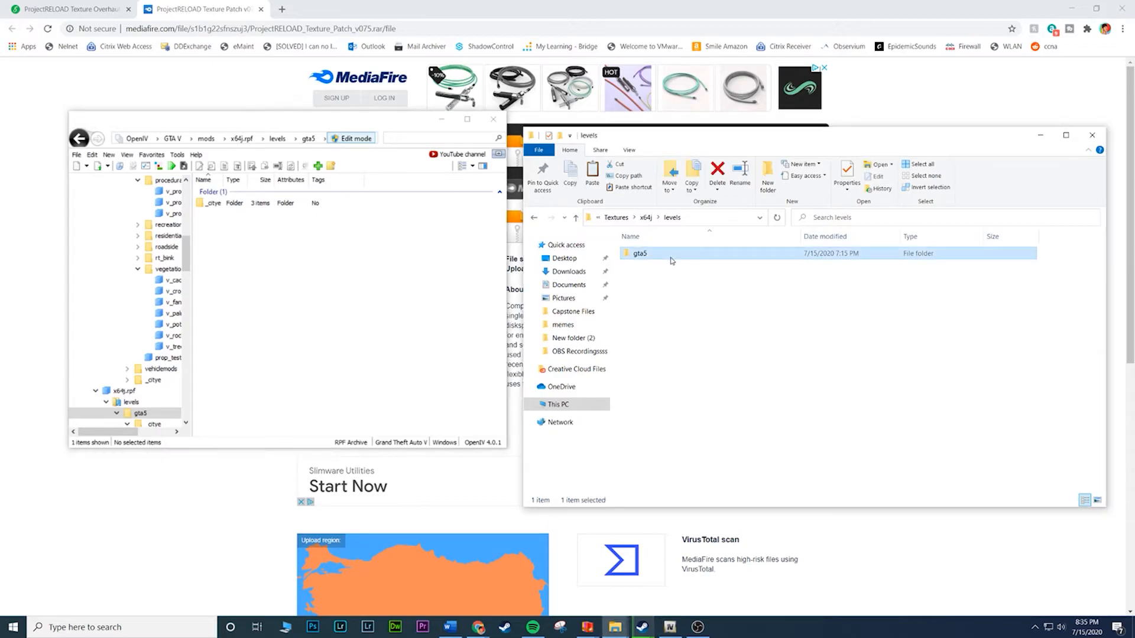
pyautogui.click(225, 204)
pyautogui.doubleClick(225, 204)
pyautogui.doubleClick(655, 260)
# Open the hollywood_01 folder on both sides and highlight the patch's hw1_01.rpf and hw1_rd.rpf folders
pyautogui.moveTo(230, 284); pyautogui.dragTo(224, 201)
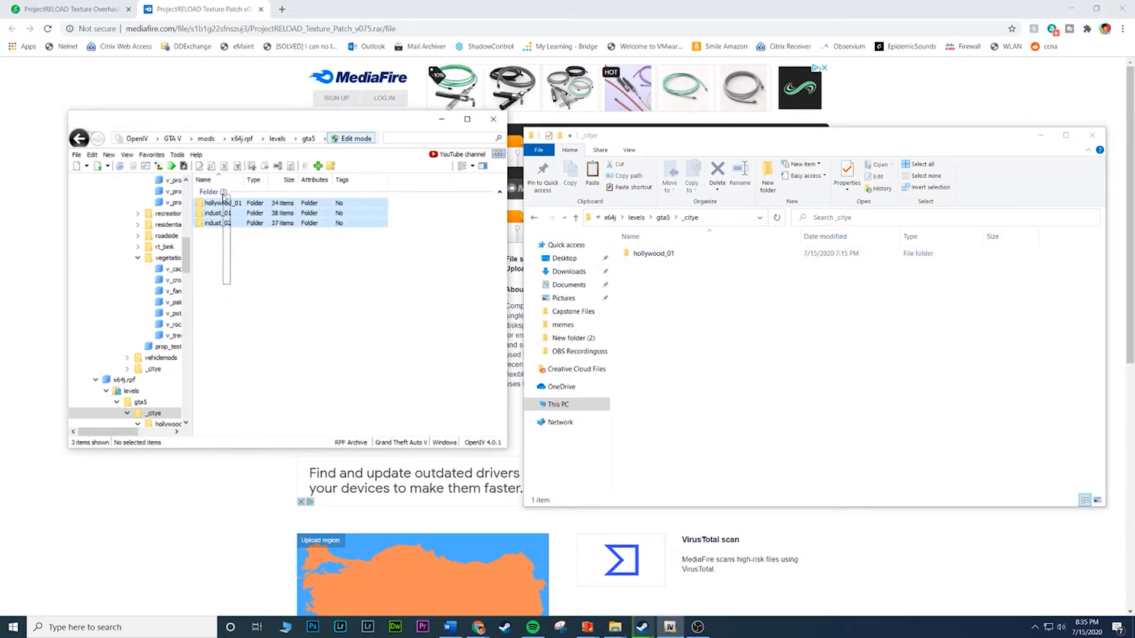
pyautogui.click(242, 273)
pyautogui.click(735, 316)
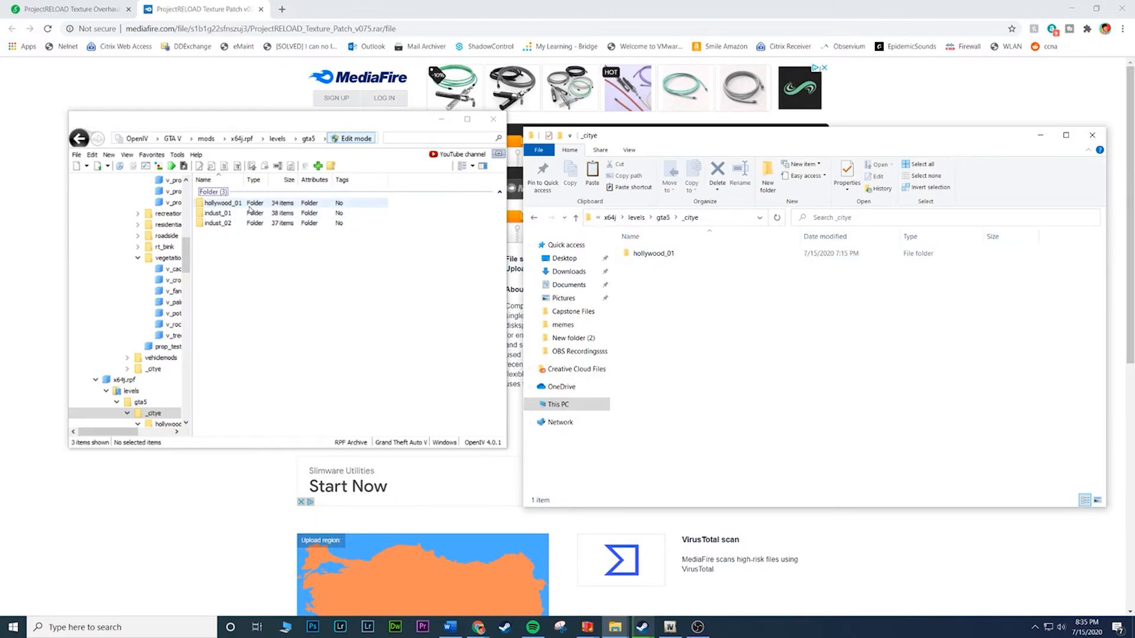
pyautogui.doubleClick(231, 203)
pyautogui.doubleClick(698, 255)
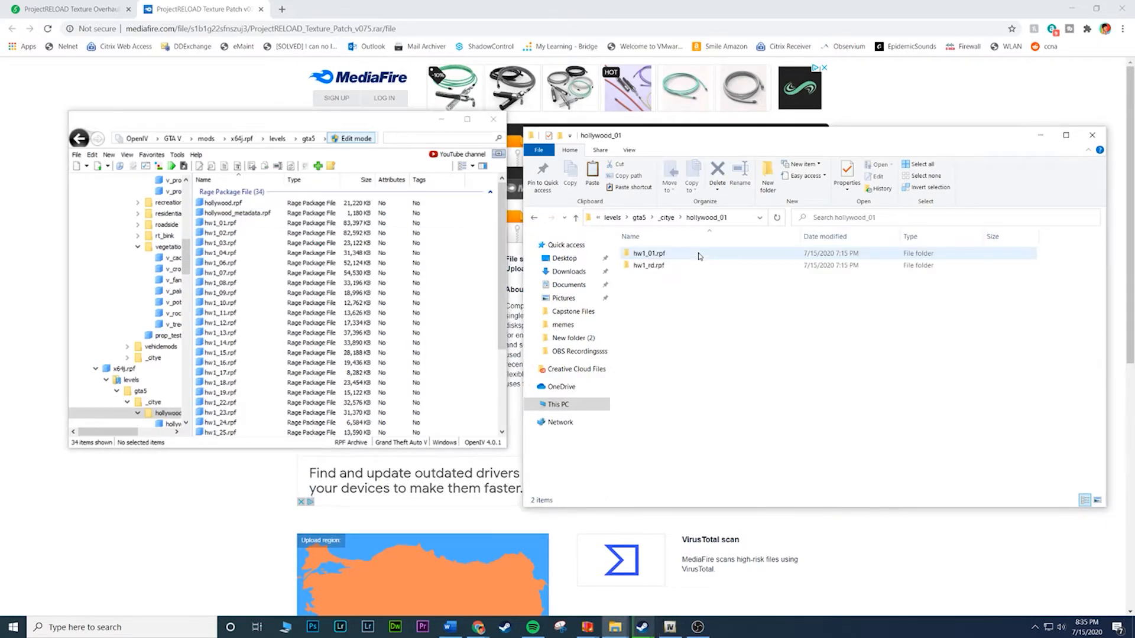
pyautogui.moveTo(720, 335); pyautogui.dragTo(680, 255)
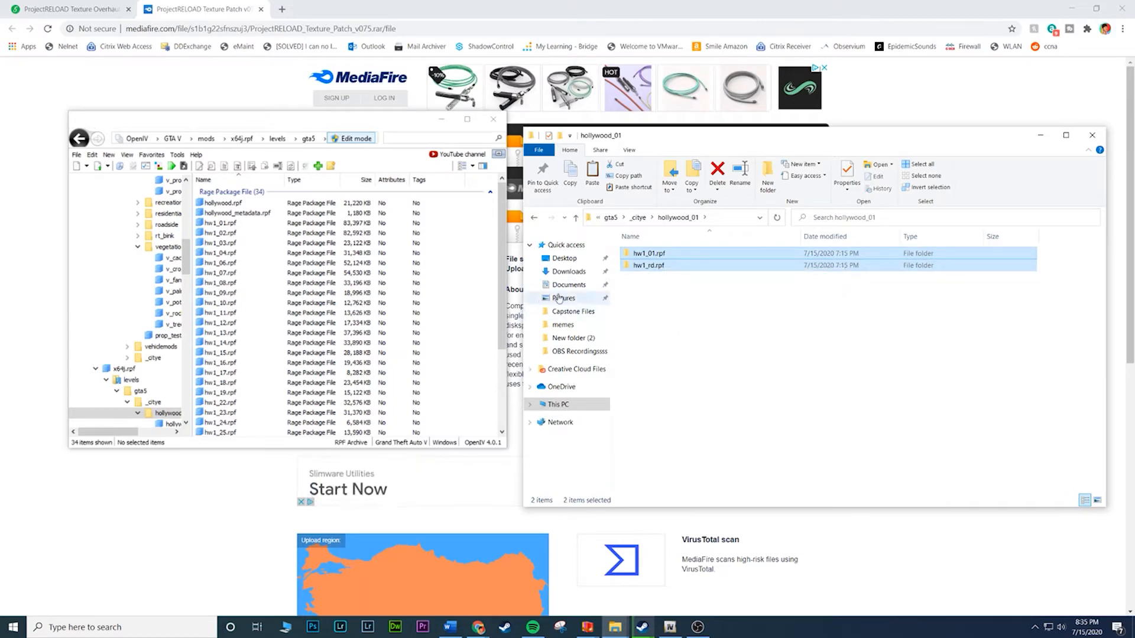
# Copy all .ytd files from the patch's hw1_01.rpf folder into hw1_01.rpf in OpenIV, and return both windows to hollywood_01
pyautogui.click(224, 227)
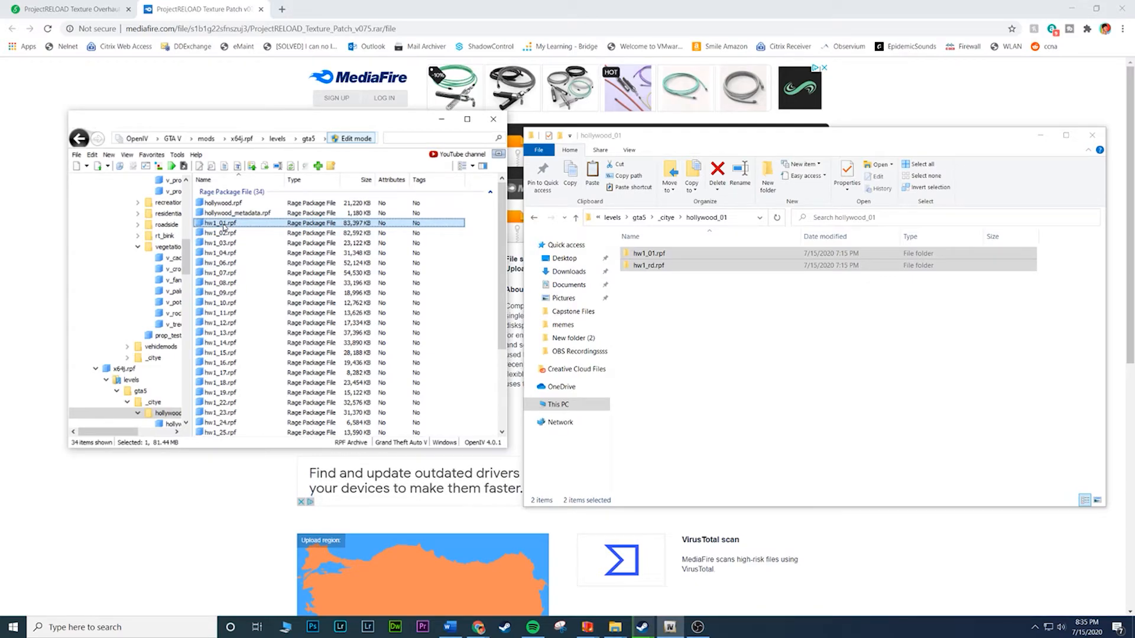
pyautogui.doubleClick(225, 228)
pyautogui.click(699, 258)
pyautogui.doubleClick(699, 258)
pyautogui.hotkey('ctrl', 'a')
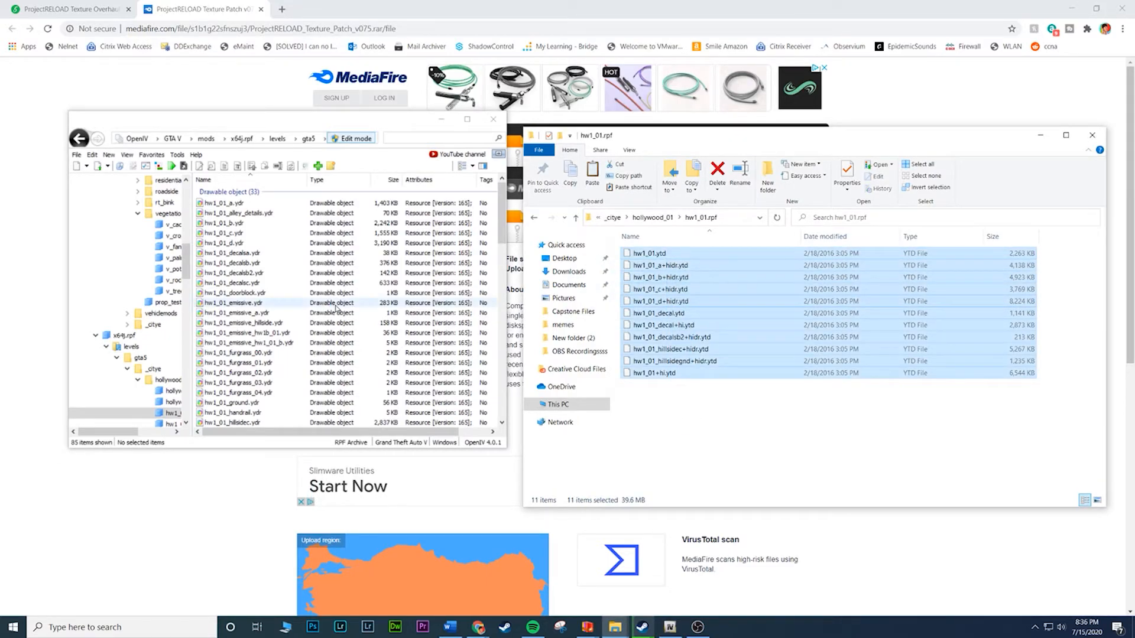
pyautogui.click(79, 138)
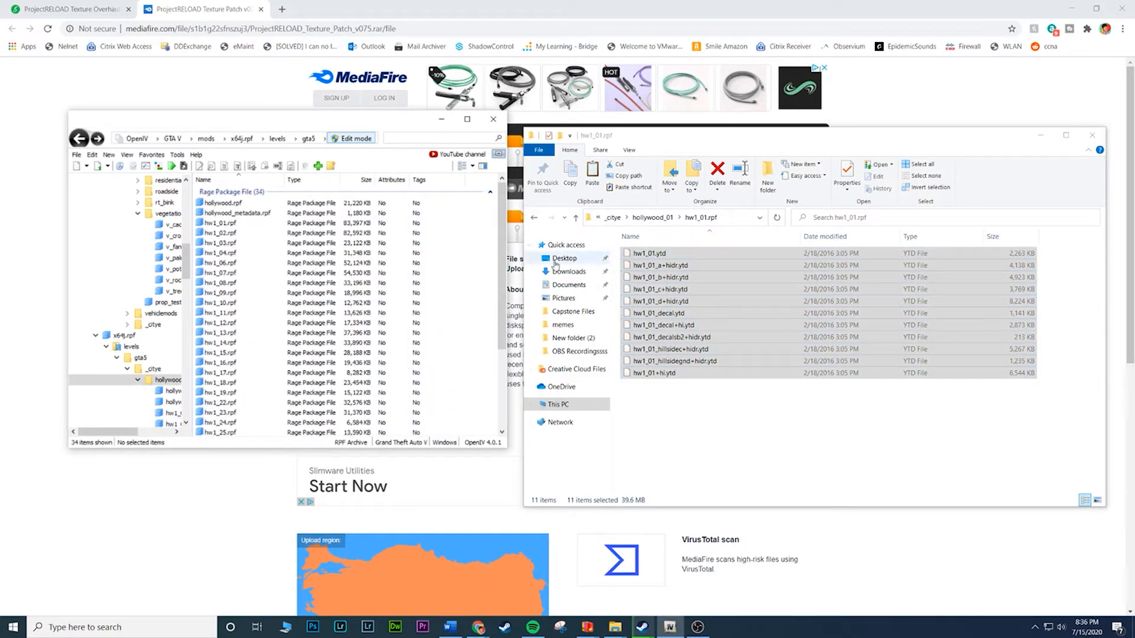
pyautogui.click(533, 219)
# Copy all .ytd files from the patch's hw1_rd.rpf folder into hw1_rd.rpf in OpenIV
pyautogui.click(648, 268)
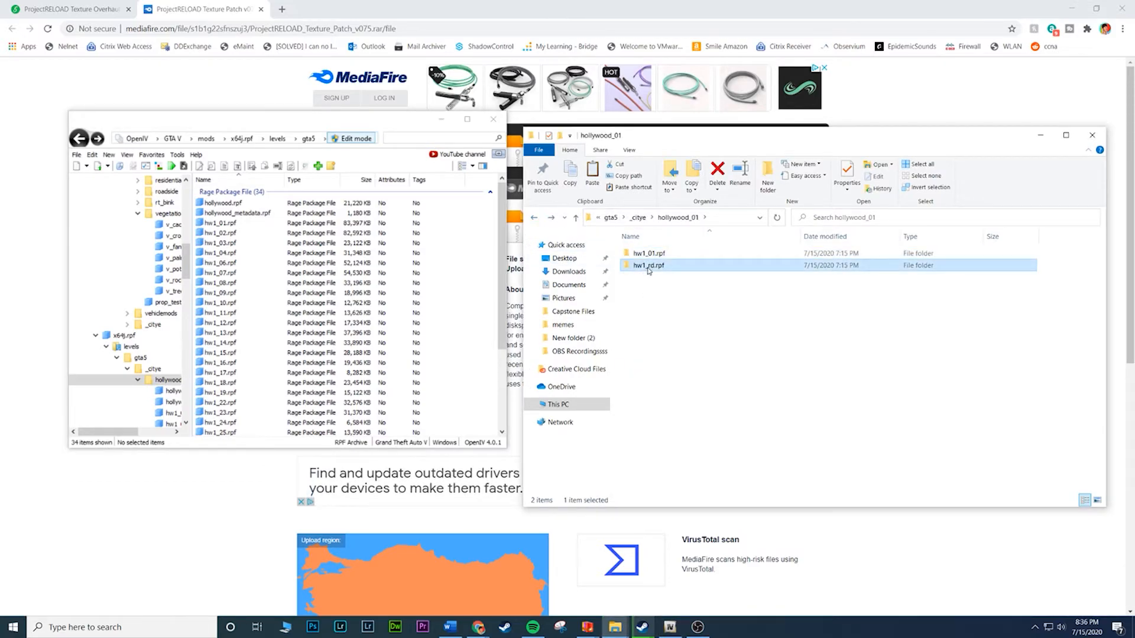
pyautogui.scroll(-4, 286, 332)
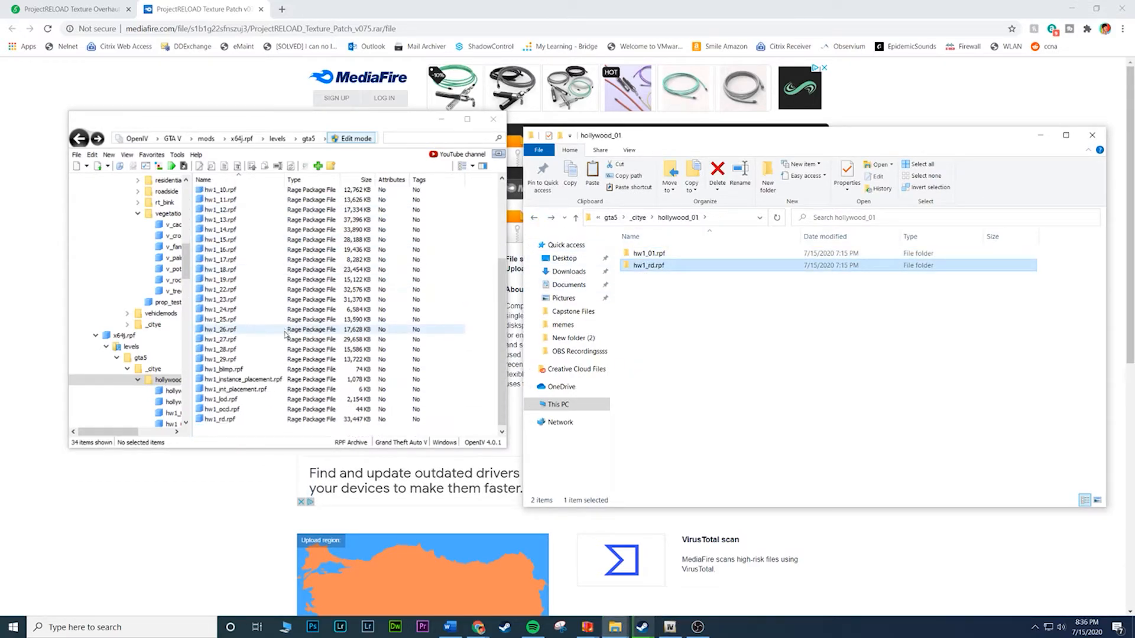
pyautogui.click(230, 420)
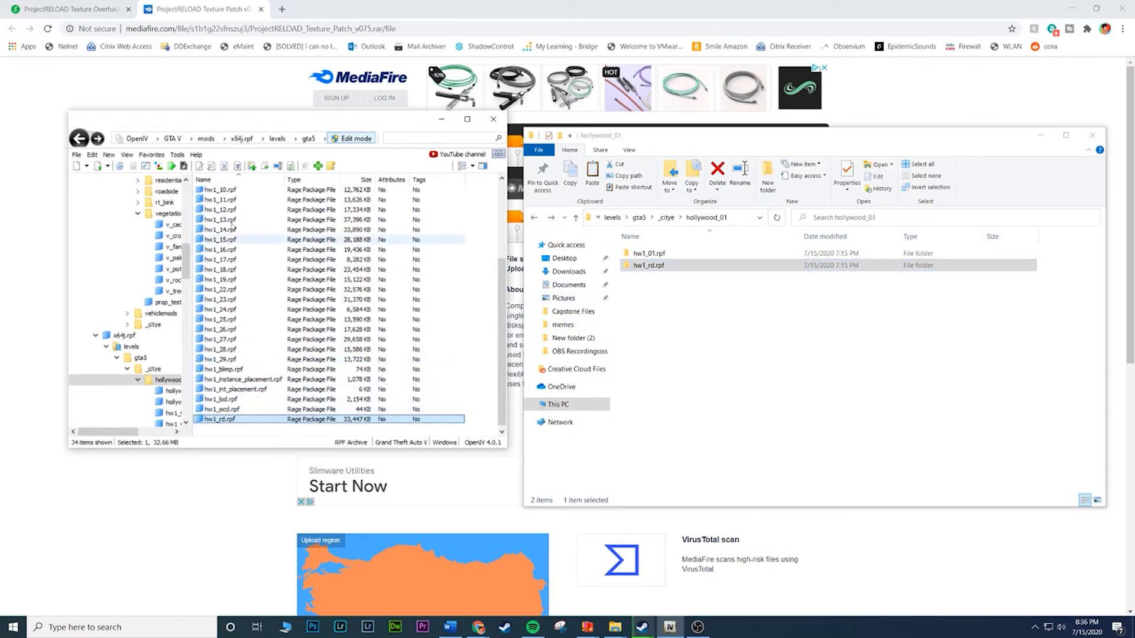
pyautogui.doubleClick(236, 420)
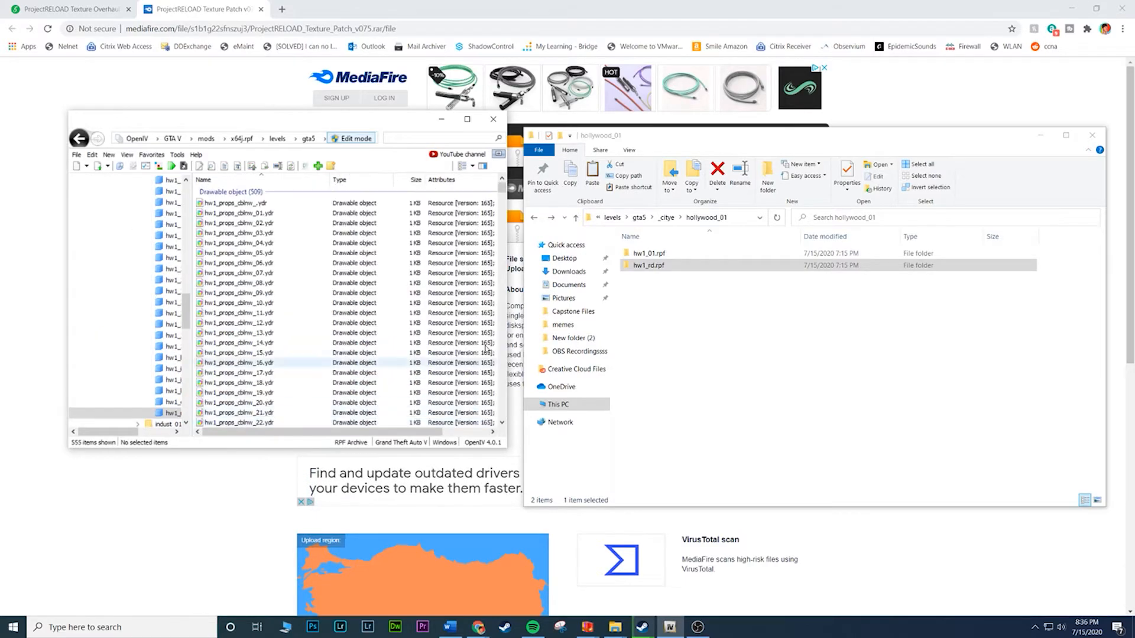
pyautogui.doubleClick(678, 268)
pyautogui.moveTo(663, 412); pyautogui.dragTo(657, 246)
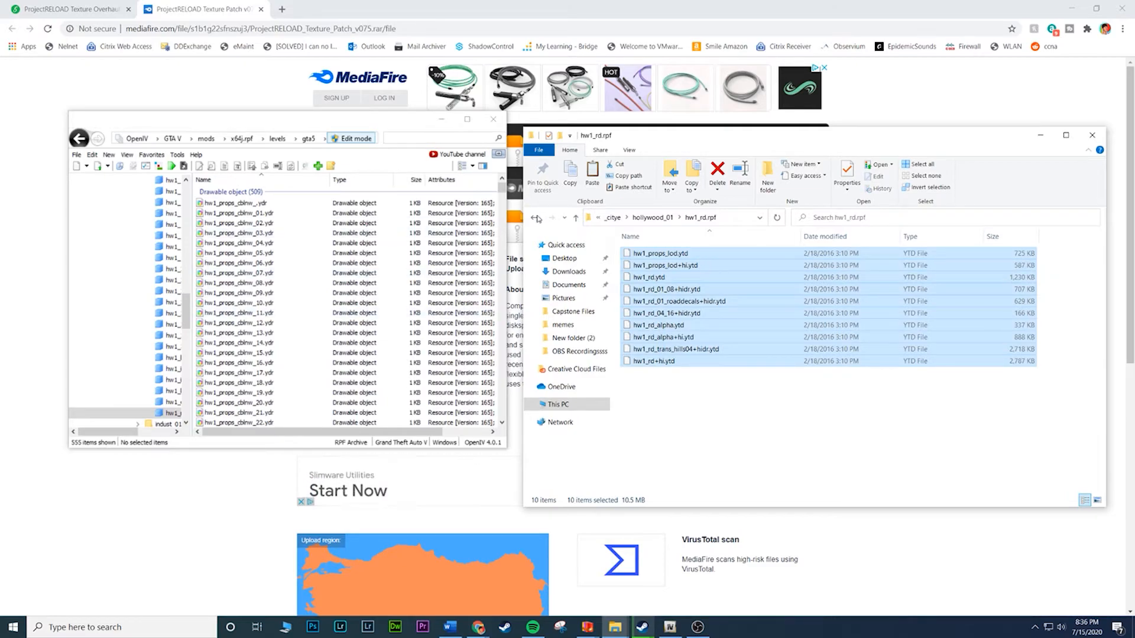
# Return to the patch's Textures folder and OpenIV's mods folder, and open x64u and x64u.rpf respectively
pyautogui.click(535, 219)
pyautogui.click(538, 218)
pyautogui.click(535, 218)
pyautogui.click(536, 218)
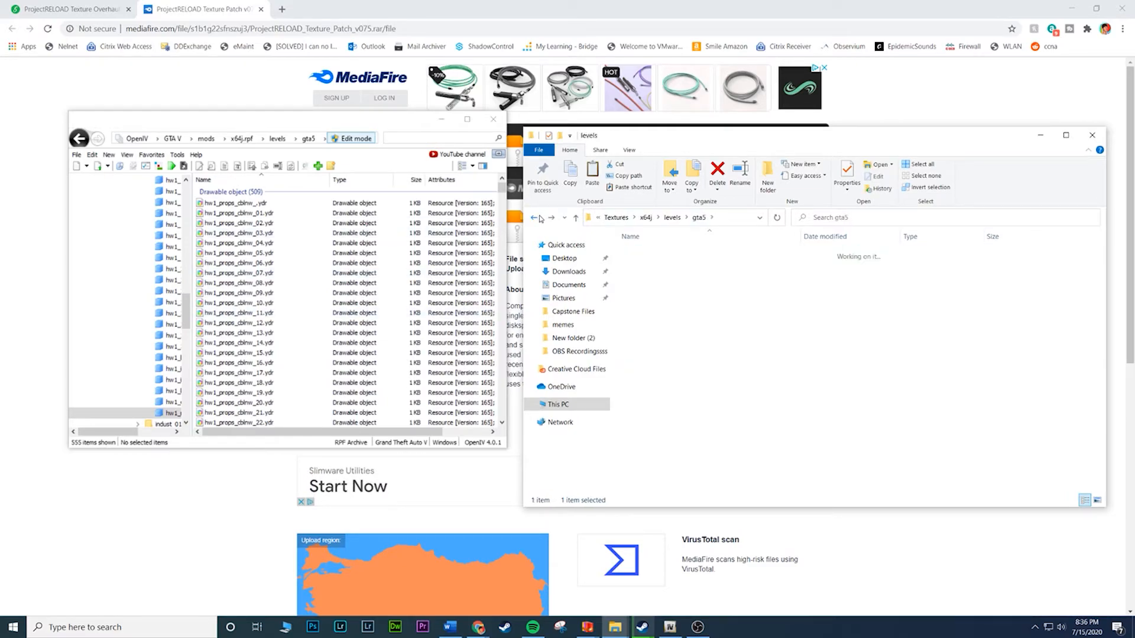
pyautogui.click(537, 218)
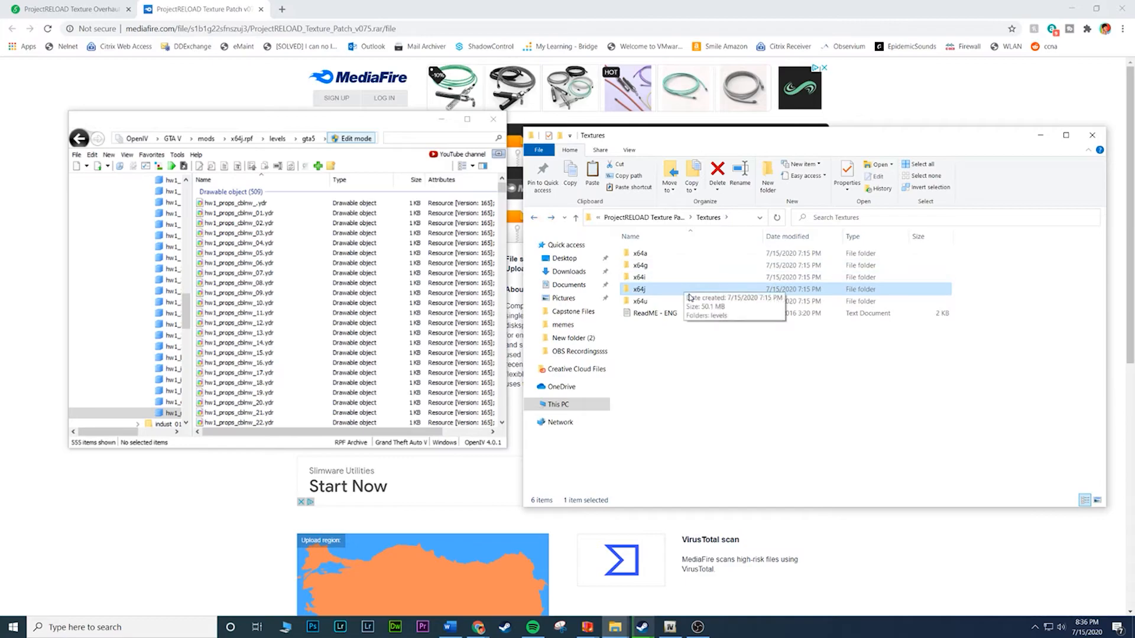
pyautogui.scroll(7, 133, 225)
pyautogui.scroll(5, 133, 225)
pyautogui.click(109, 214)
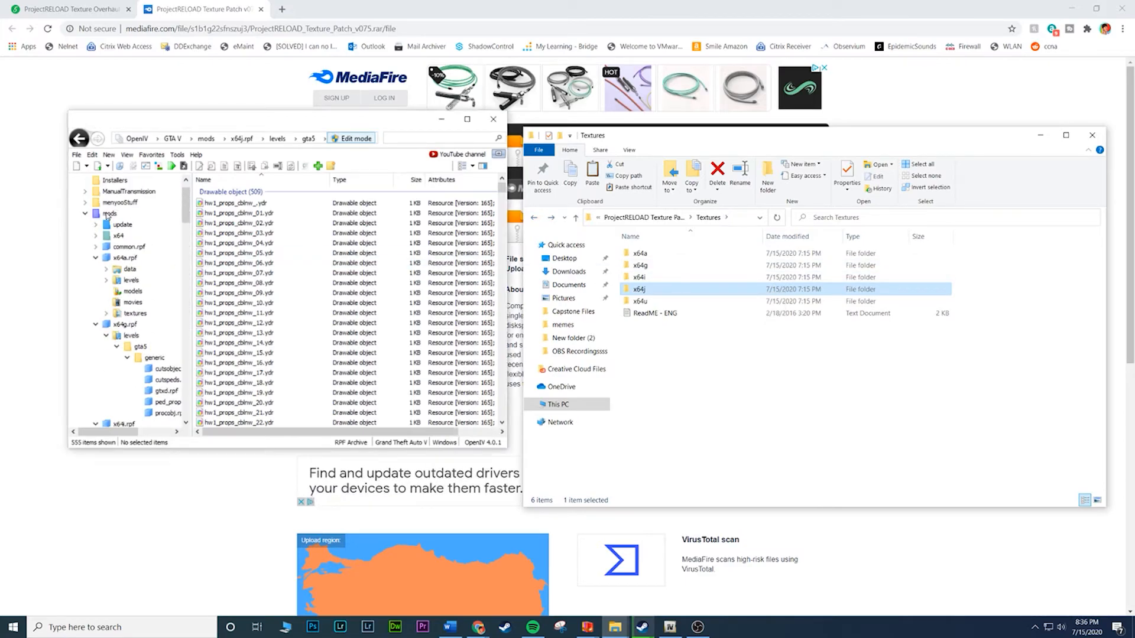
pyautogui.click(644, 302)
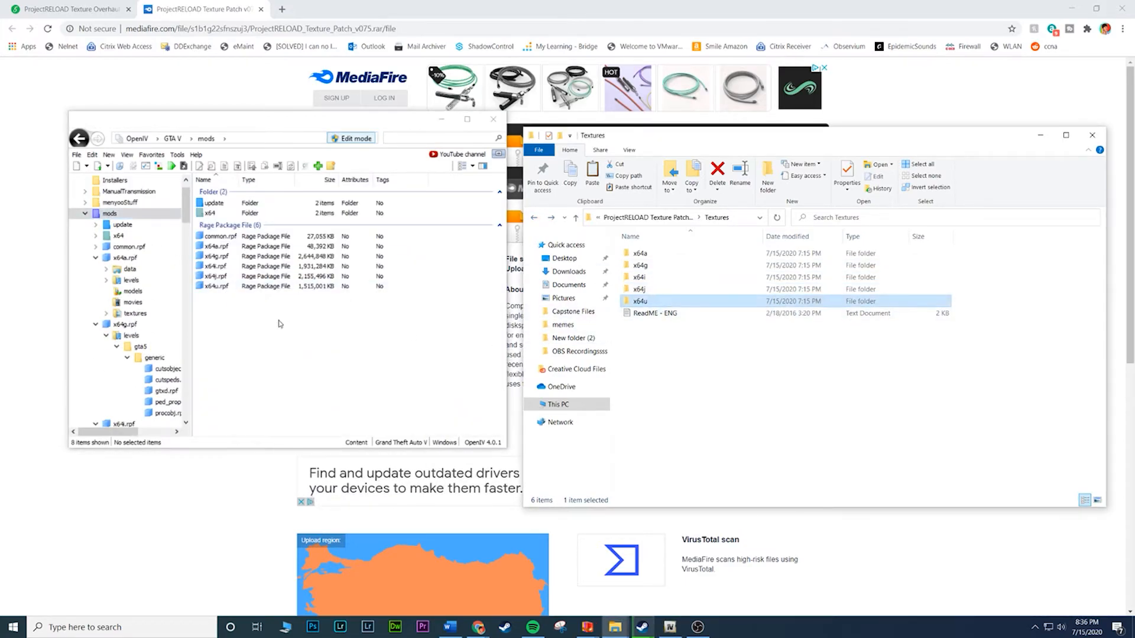
pyautogui.doubleClick(217, 286)
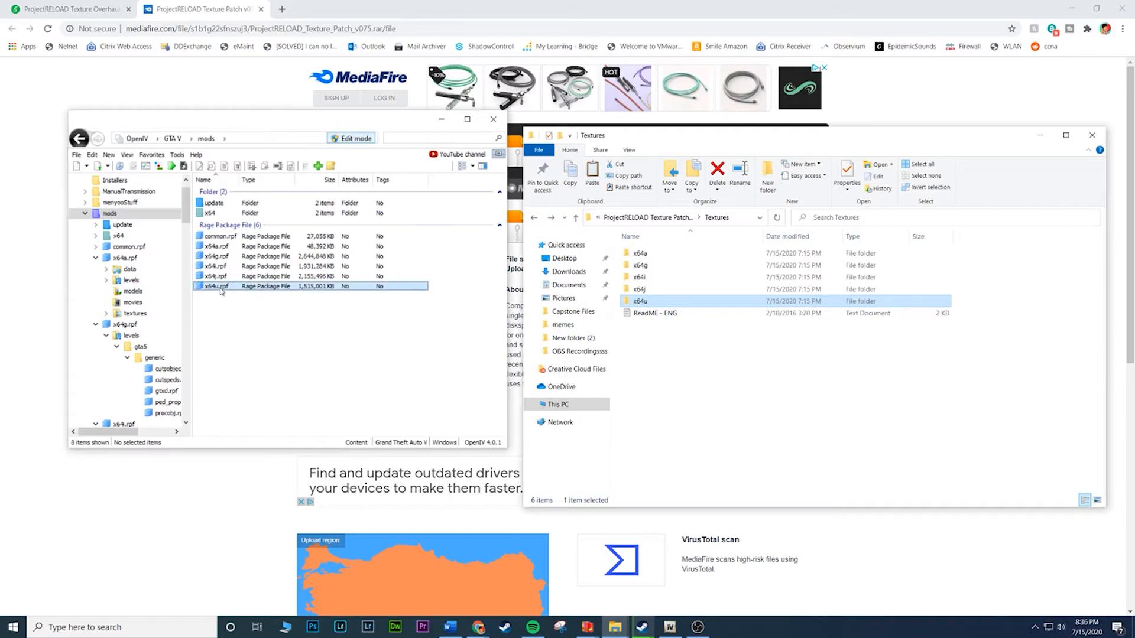
pyautogui.doubleClick(658, 303)
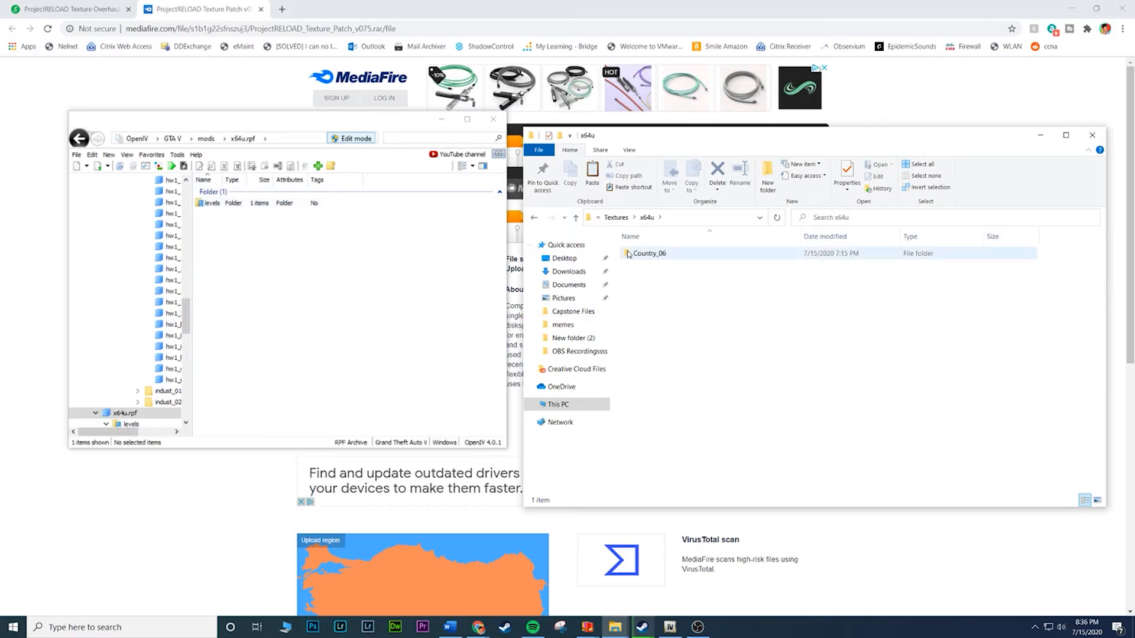
# Open levels\gta5\_hills\country_06 inside x64u.rpf in OpenIV and the patch's Country_06 folder
pyautogui.doubleClick(226, 206)
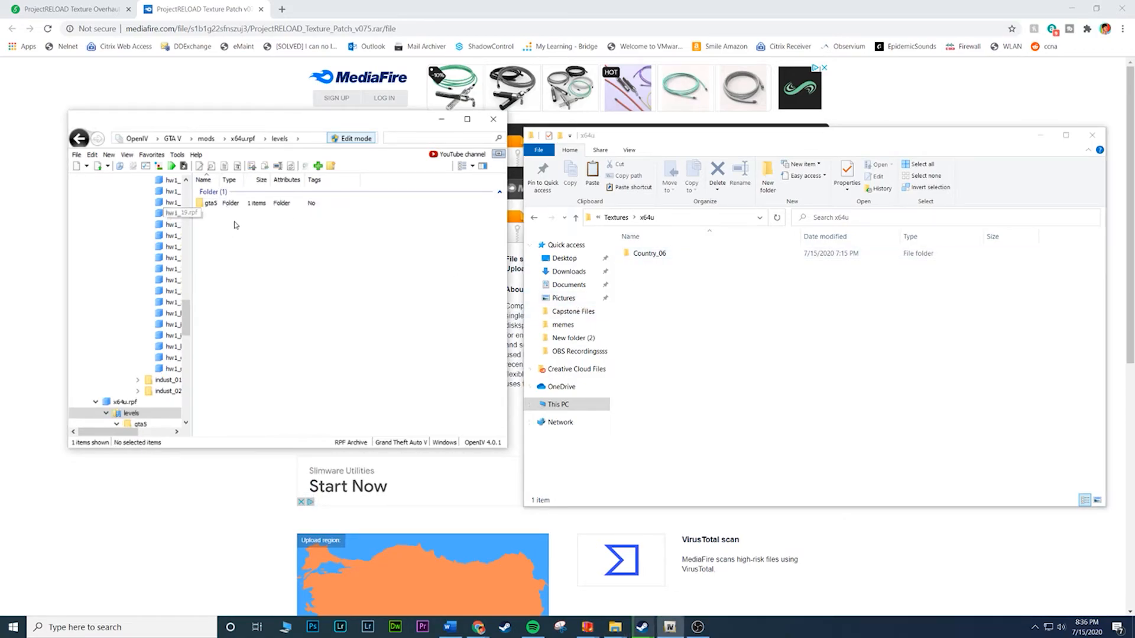
pyautogui.doubleClick(230, 205)
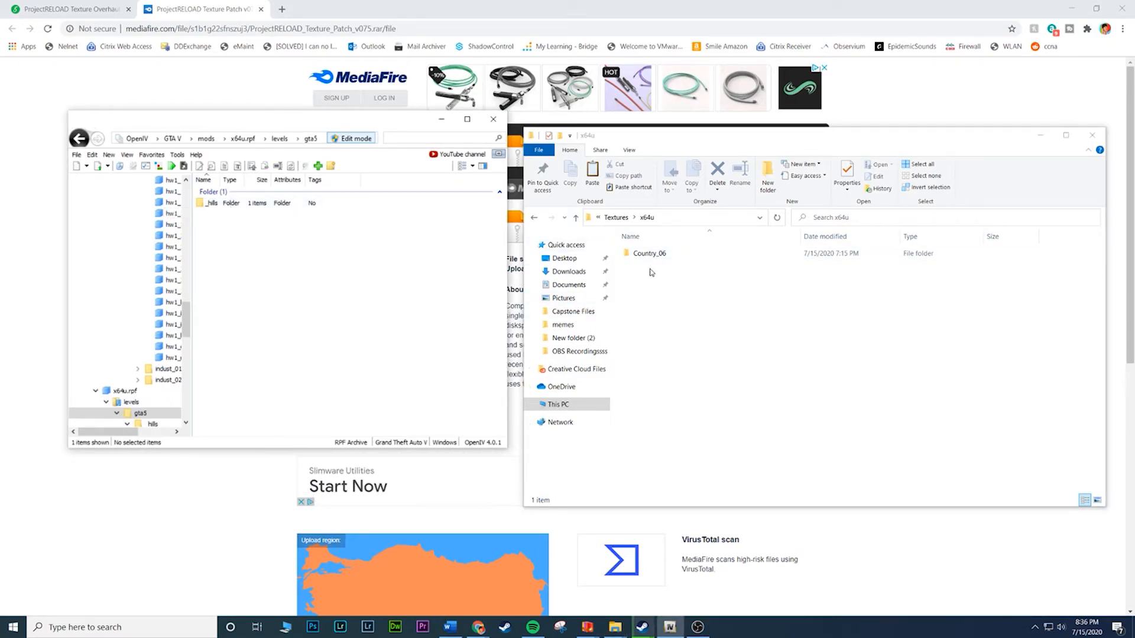
pyautogui.doubleClick(234, 205)
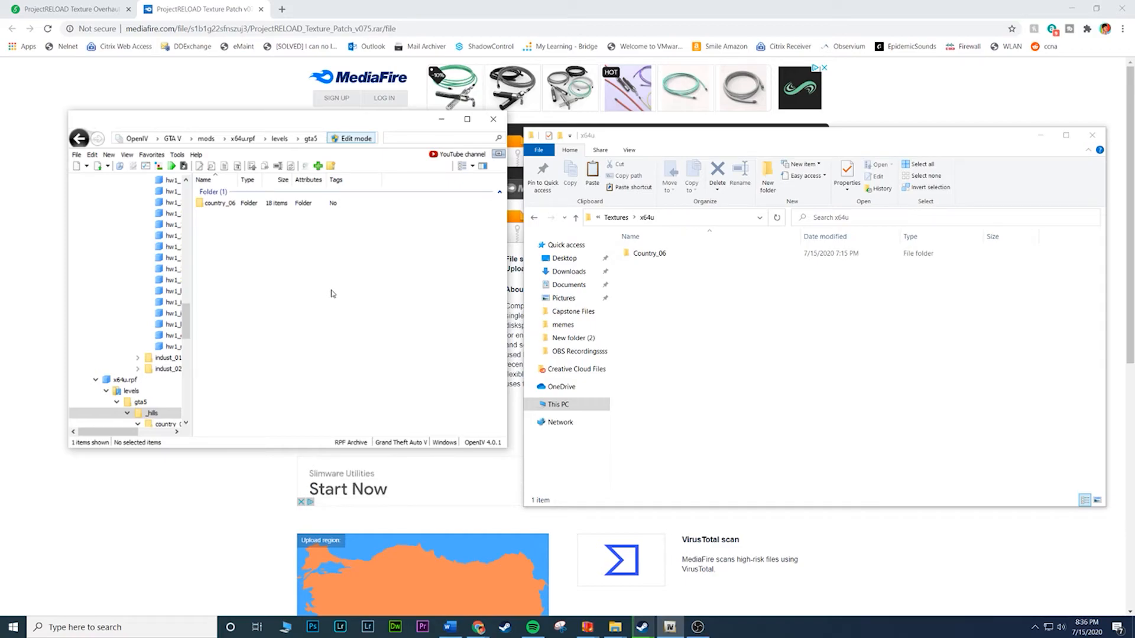
pyautogui.doubleClick(255, 205)
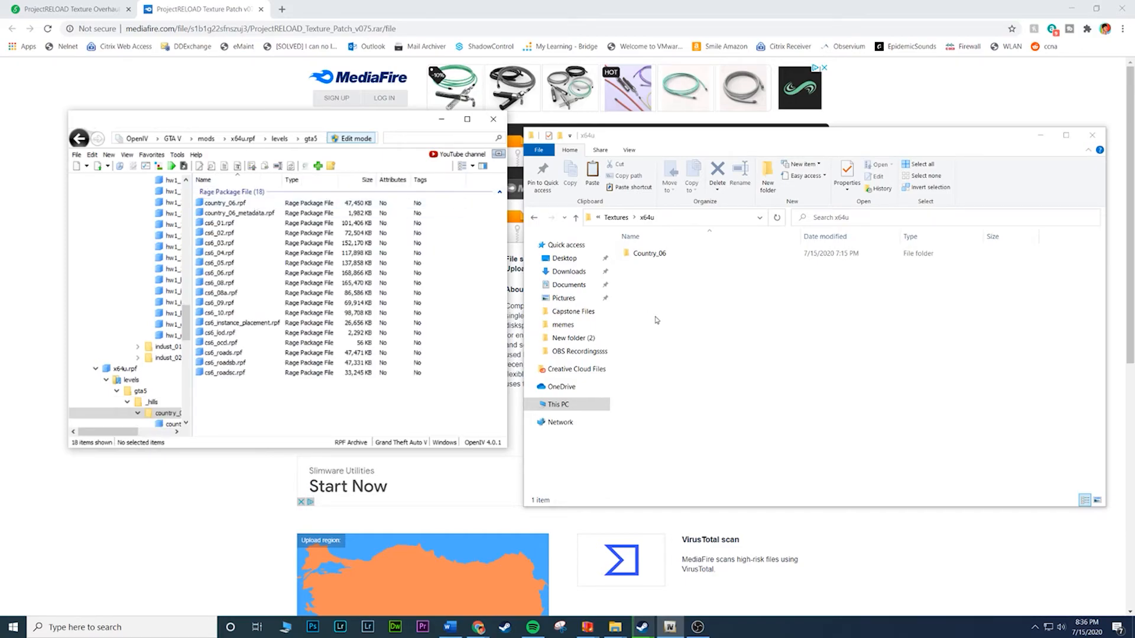
pyautogui.doubleClick(650, 254)
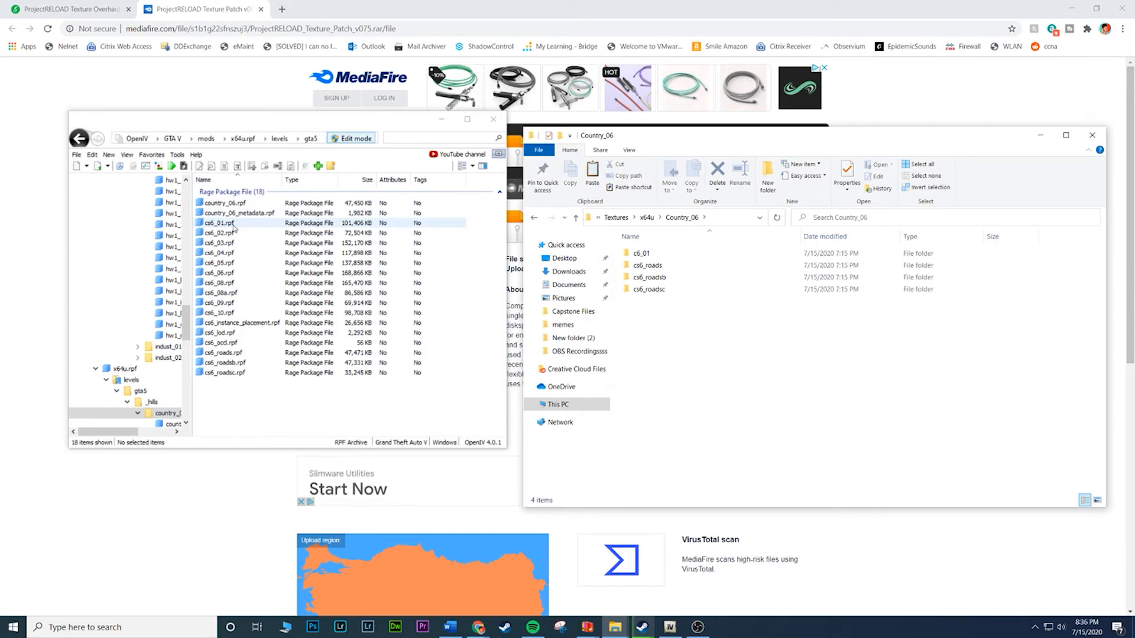
# Copy all .ytd files from the patch's c6_01 folder into cs6_01.rpf in OpenIV, and return both windows to country_06
pyautogui.click(653, 254)
pyautogui.click(261, 224)
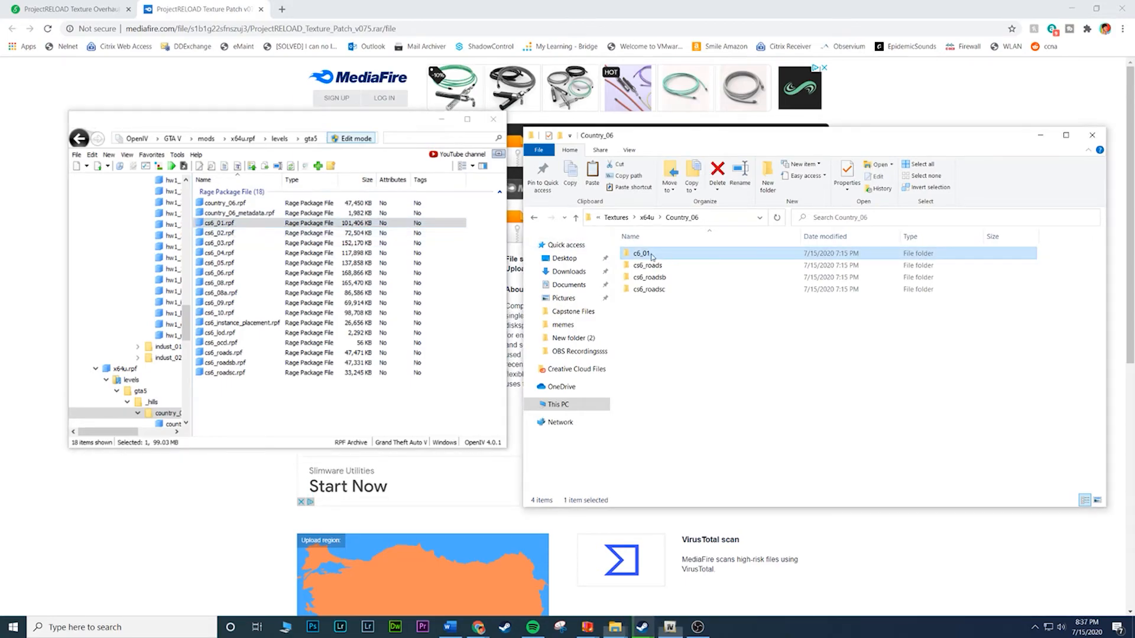
pyautogui.doubleClick(241, 224)
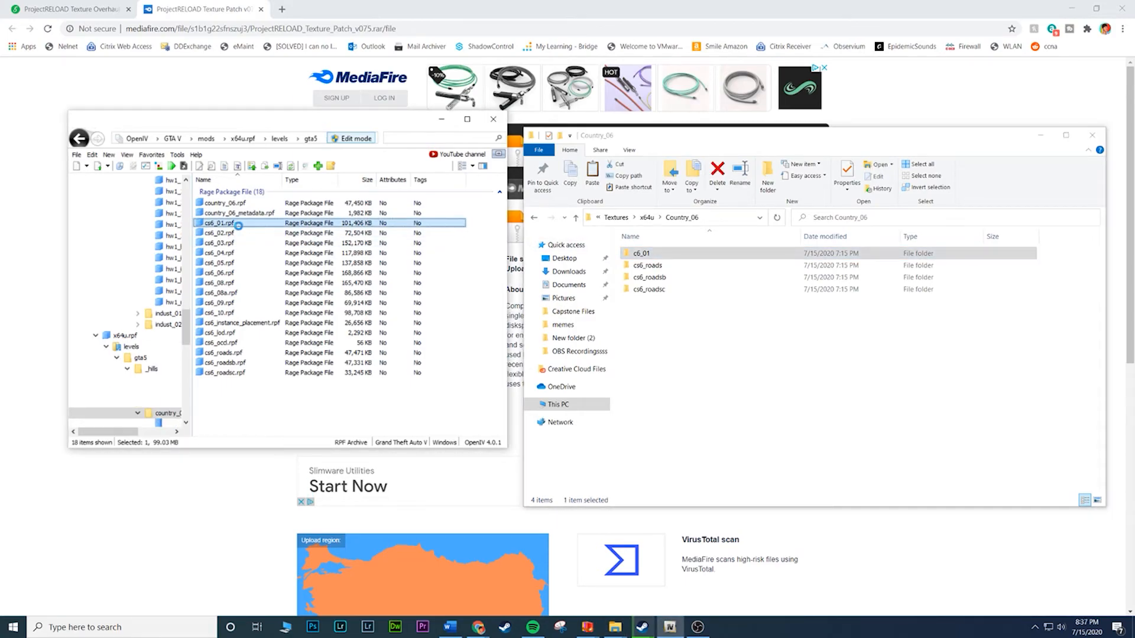
pyautogui.doubleClick(645, 253)
pyautogui.moveTo(677, 406); pyautogui.dragTo(676, 251)
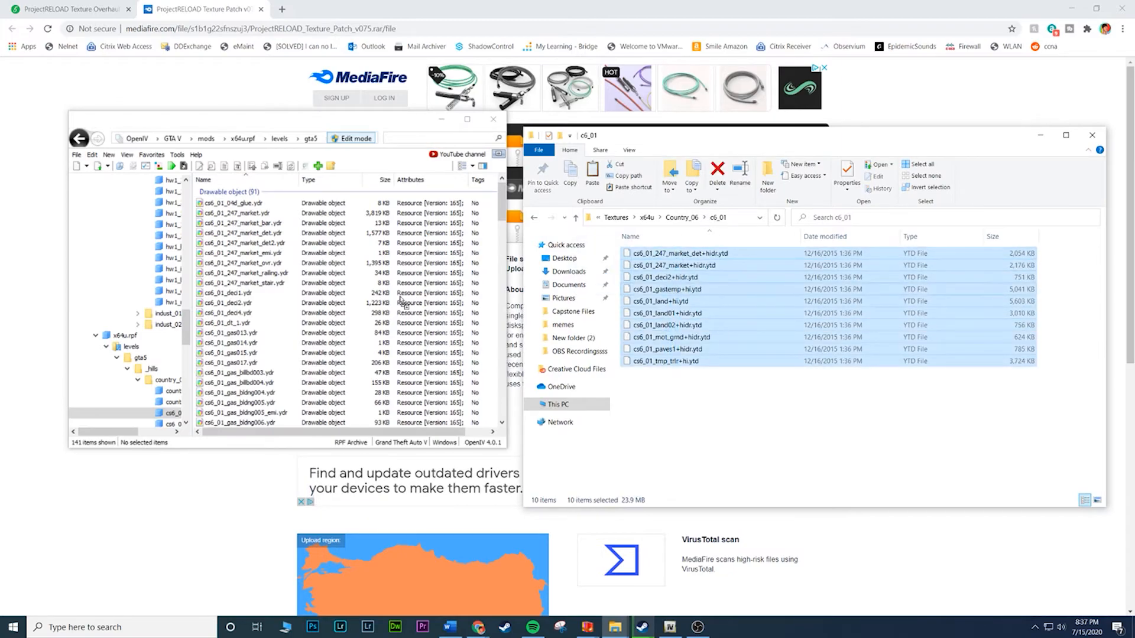
pyautogui.click(534, 218)
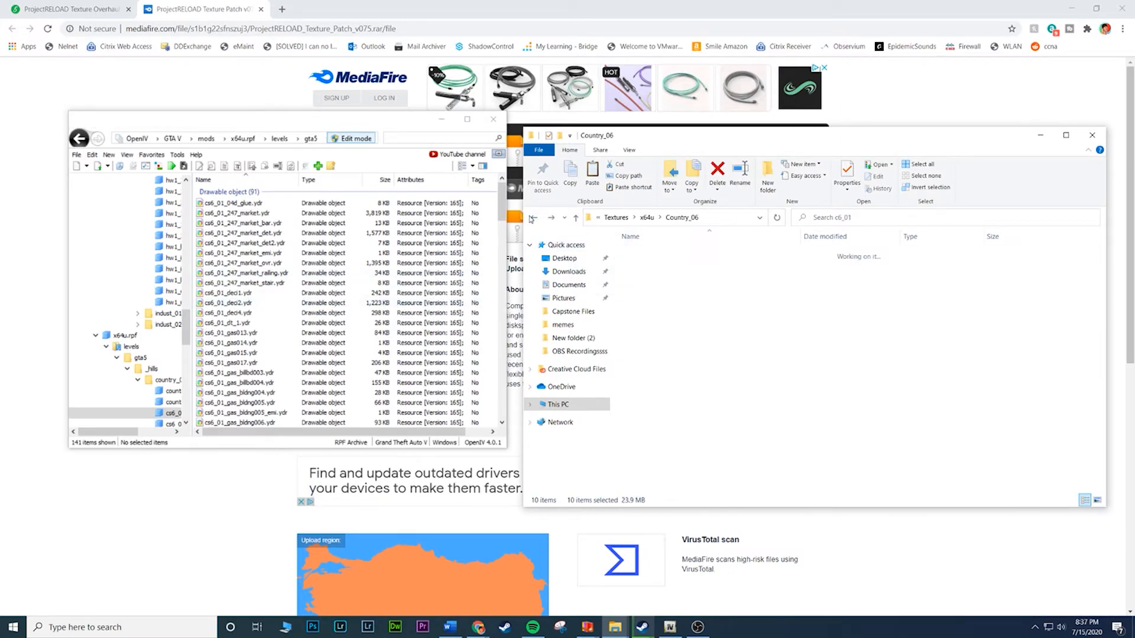
pyautogui.click(78, 138)
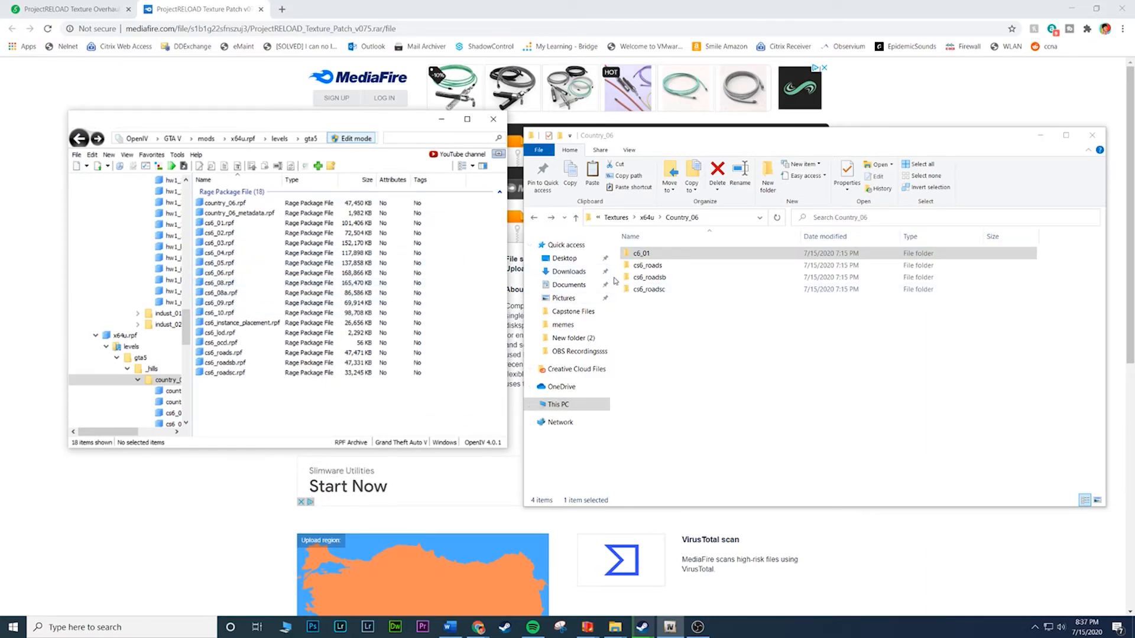
# Copy all files from the patch's cs6_roads folder into cs6_roads.rpf in OpenIV, and return File Explorer to Country_06
pyautogui.click(224, 353)
pyautogui.click(666, 267)
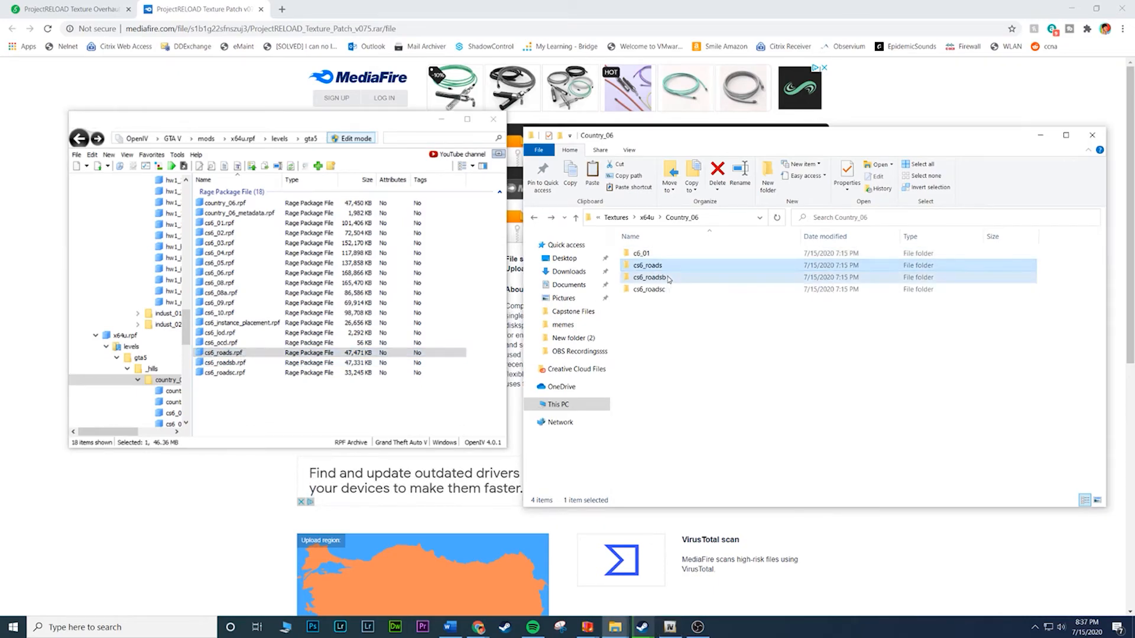
pyautogui.click(260, 353)
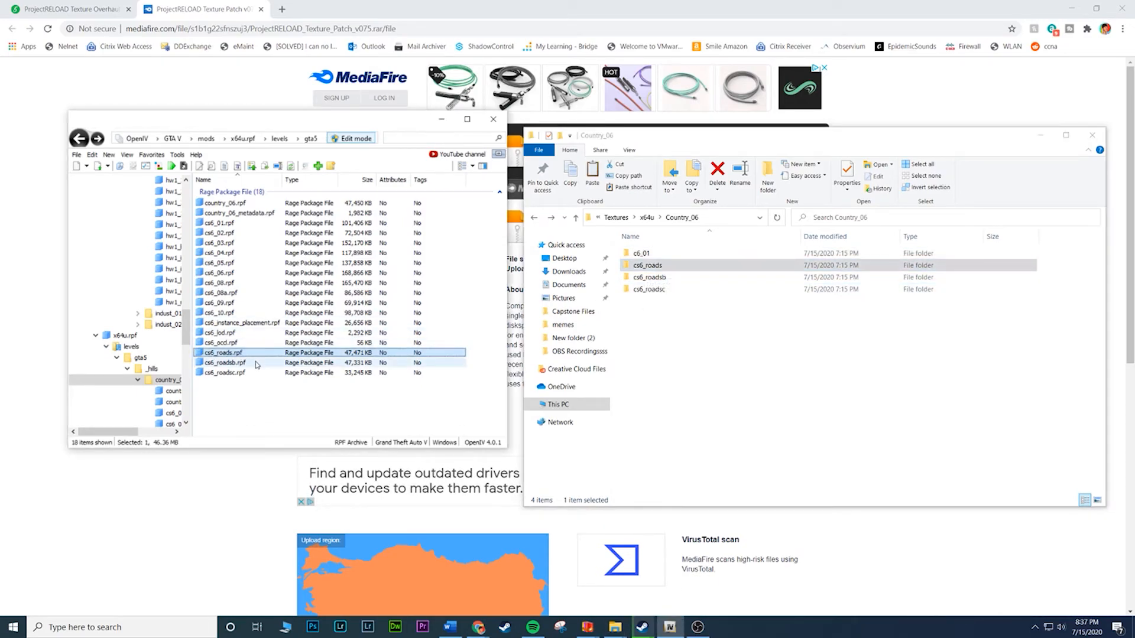
pyautogui.doubleClick(239, 353)
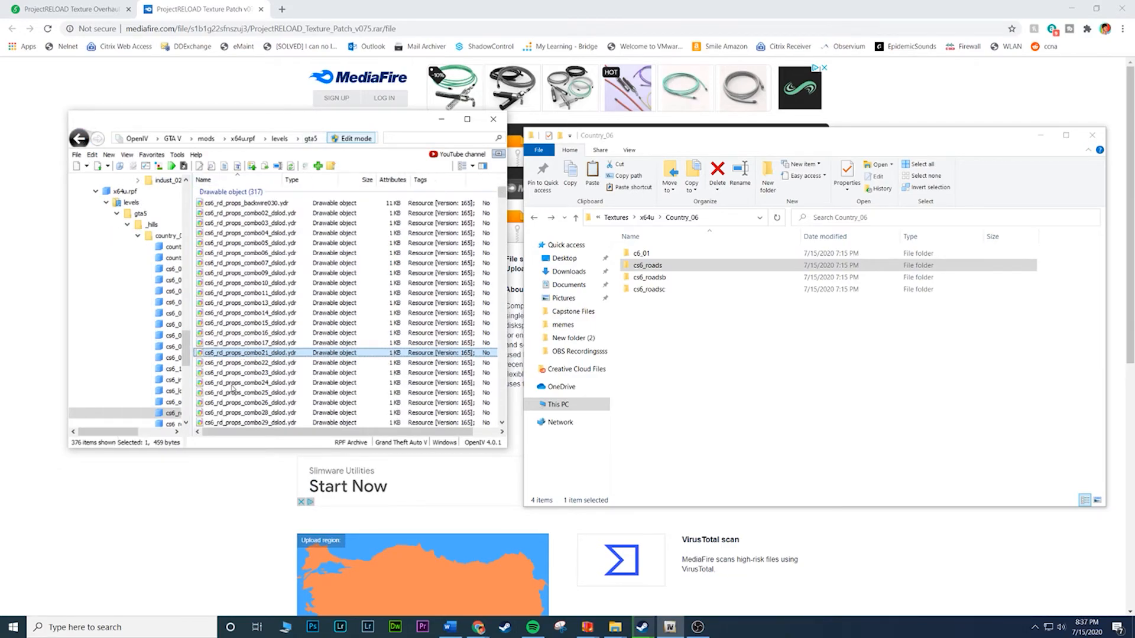
pyautogui.press('BackSpace')
pyautogui.doubleClick(227, 355)
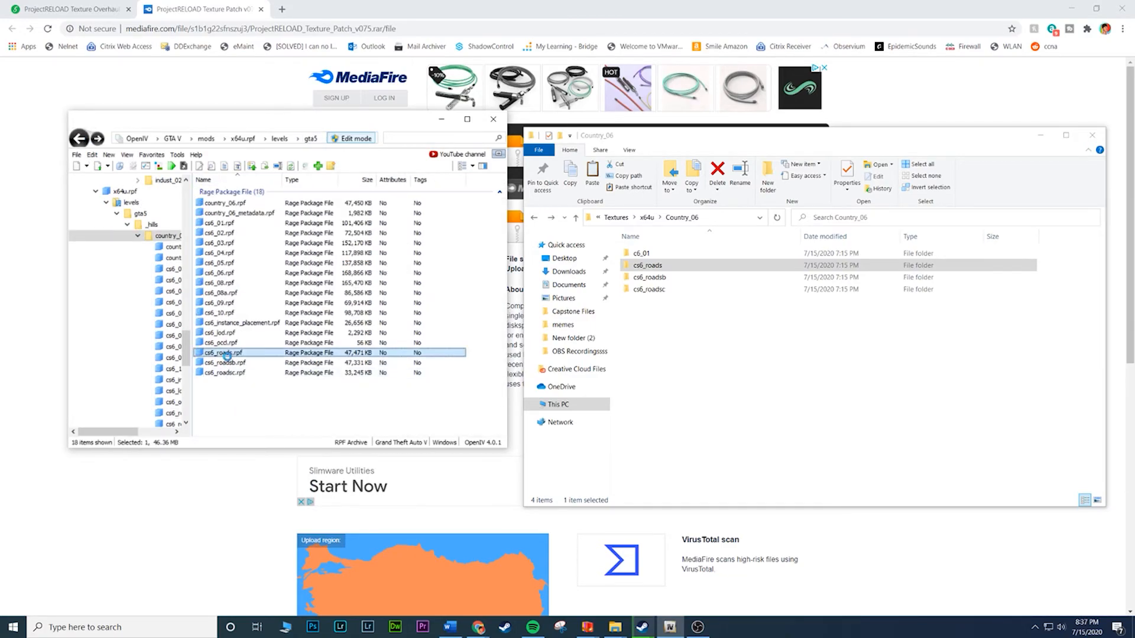
pyautogui.doubleClick(675, 265)
pyautogui.hotkey('ctrl', 'a')
pyautogui.moveTo(336, 304); pyautogui.dragTo(337, 303)
pyautogui.click(534, 218)
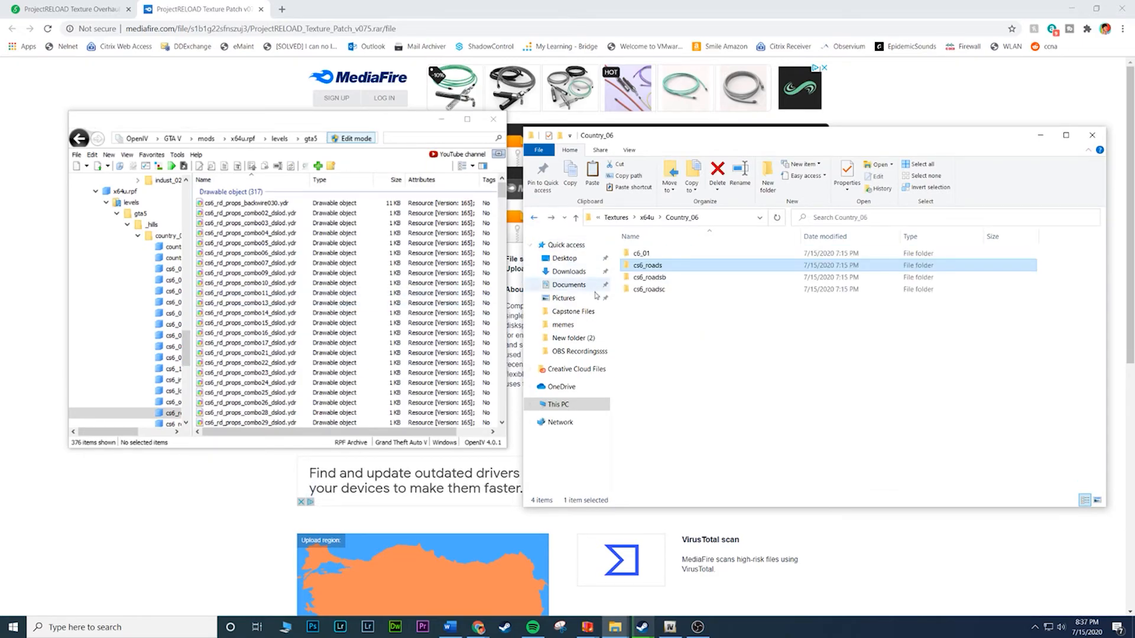
# Copy the three .ytd files from the patch's cs6_roadsb folder into cs6_roadsb.rpf in OpenIV, and return File Explorer to Country_06
pyautogui.click(653, 277)
pyautogui.click(80, 139)
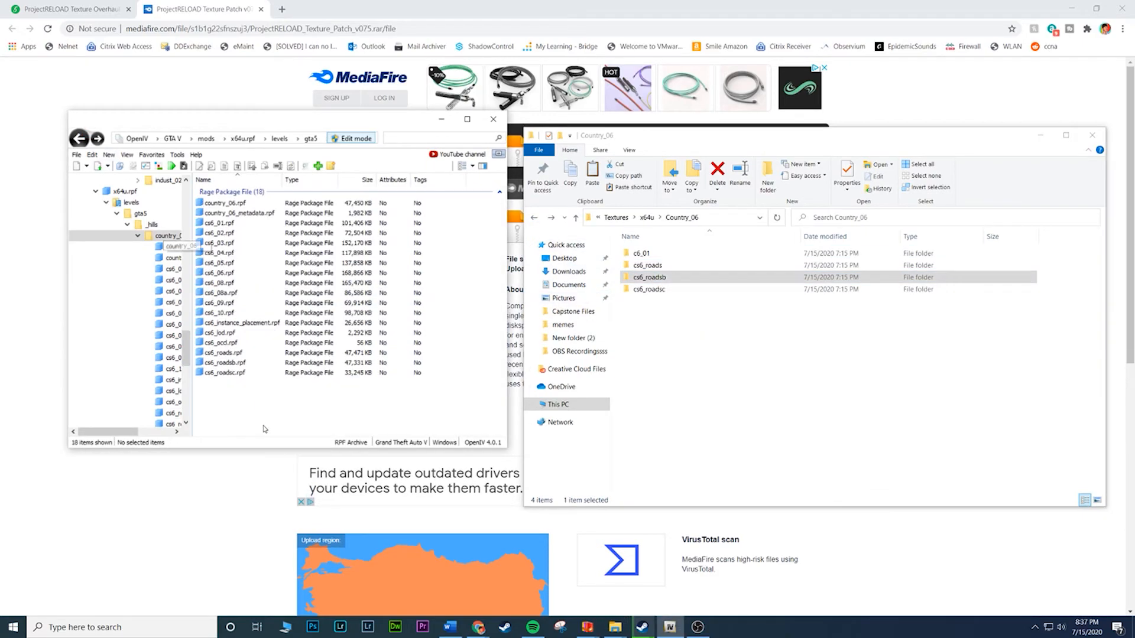
pyautogui.doubleClick(236, 362)
pyautogui.doubleClick(685, 277)
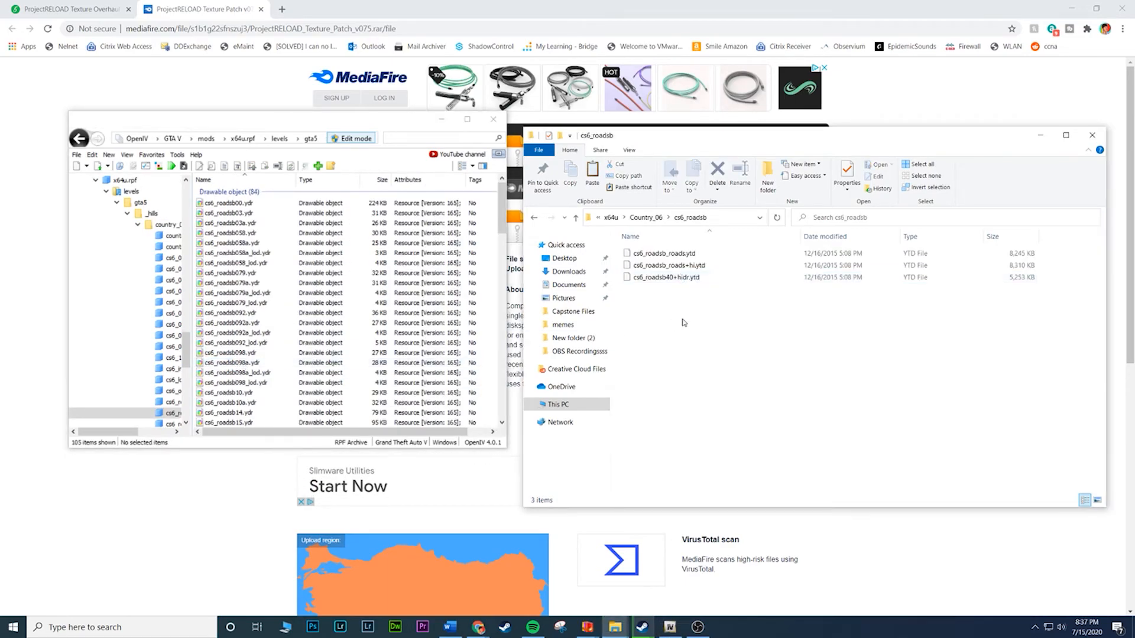
pyautogui.moveTo(684, 322); pyautogui.dragTo(684, 239)
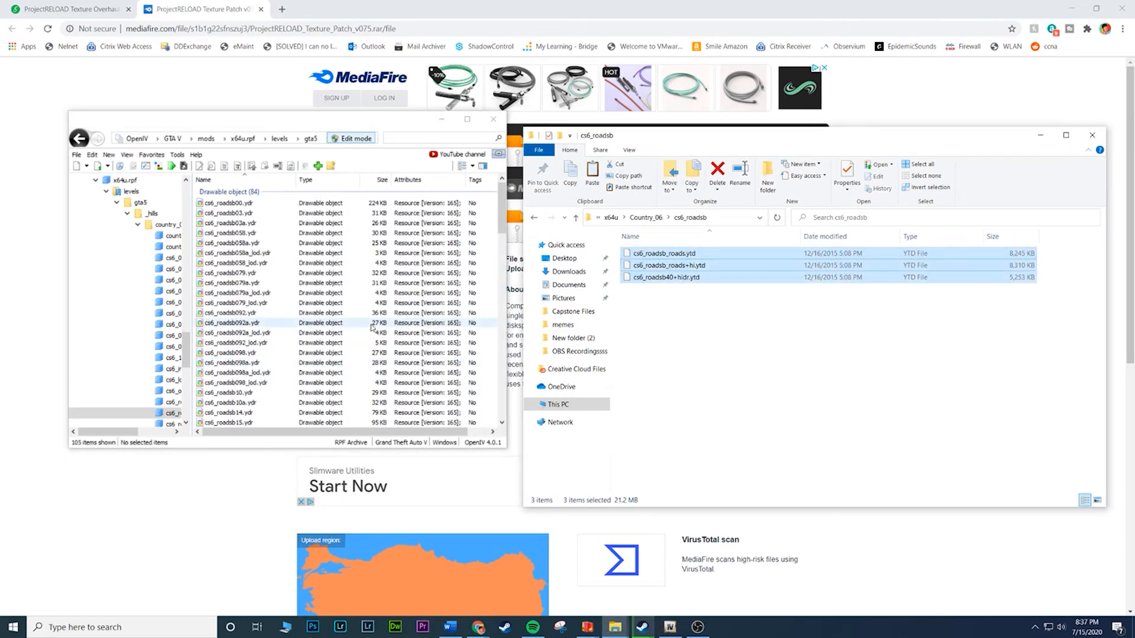
pyautogui.click(534, 217)
# Copy all five .ytd files from the patch's cs6_roadsc folder into cs6_roadsc.rpf in OpenIV
pyautogui.click(662, 289)
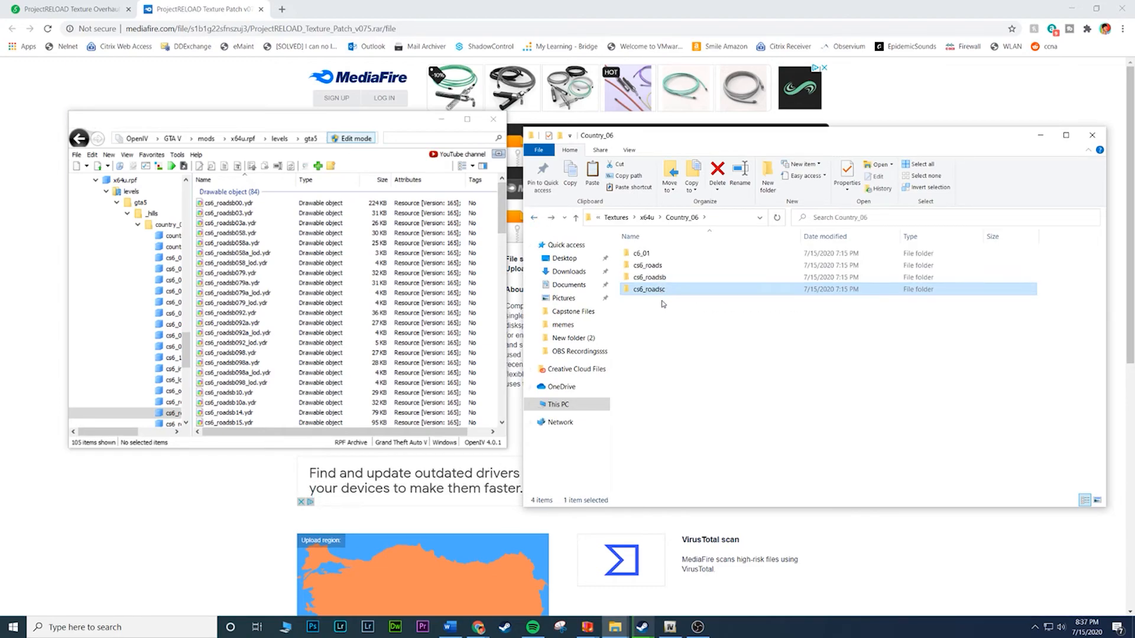
pyautogui.doubleClick(670, 292)
pyautogui.click(79, 139)
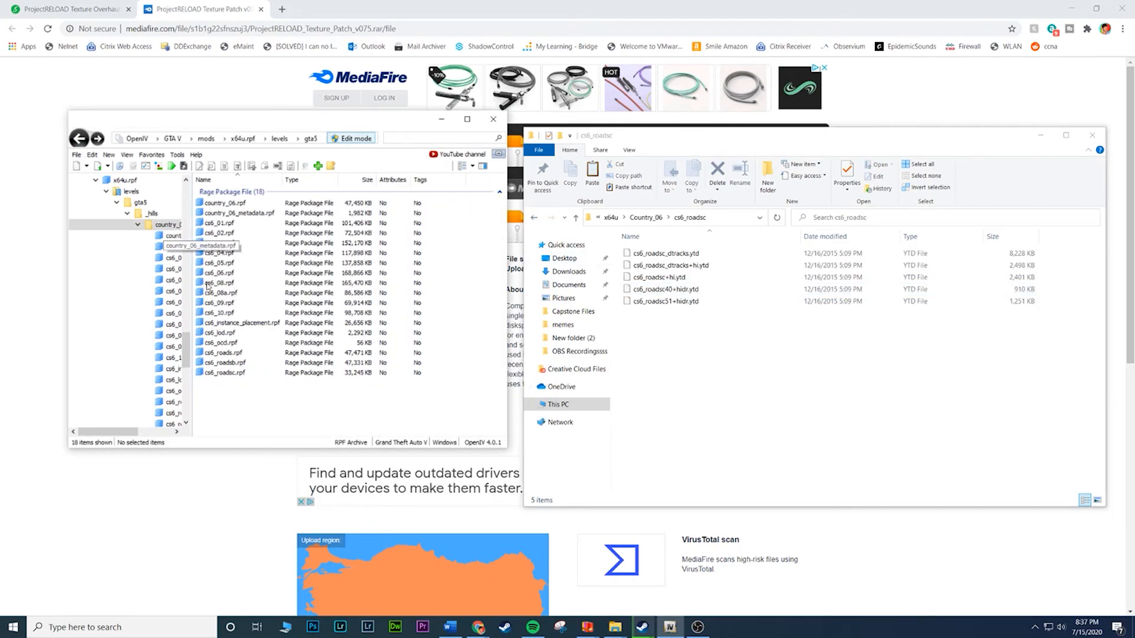
pyautogui.click(236, 373)
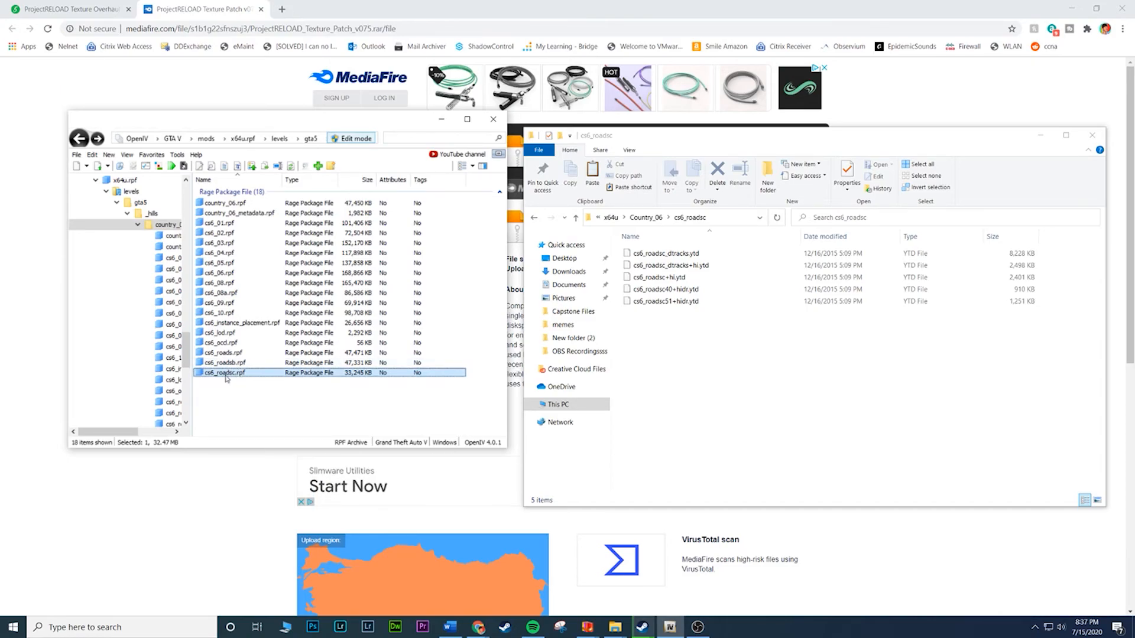
pyautogui.doubleClick(230, 374)
pyautogui.moveTo(655, 395); pyautogui.dragTo(651, 264)
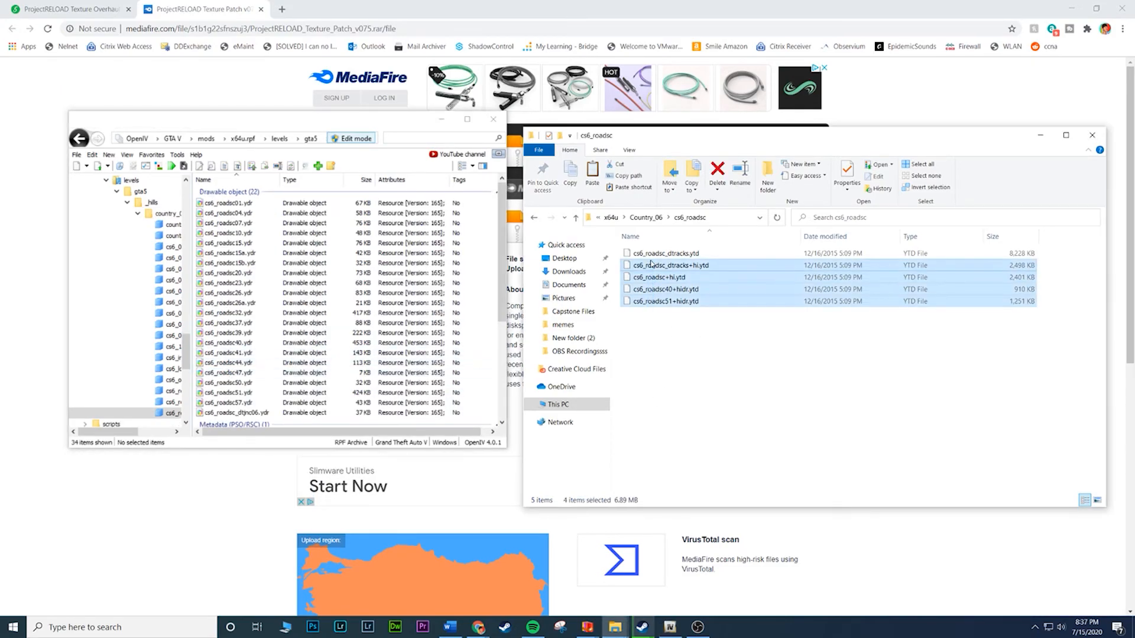
pyautogui.moveTo(662, 339); pyautogui.dragTo(668, 253)
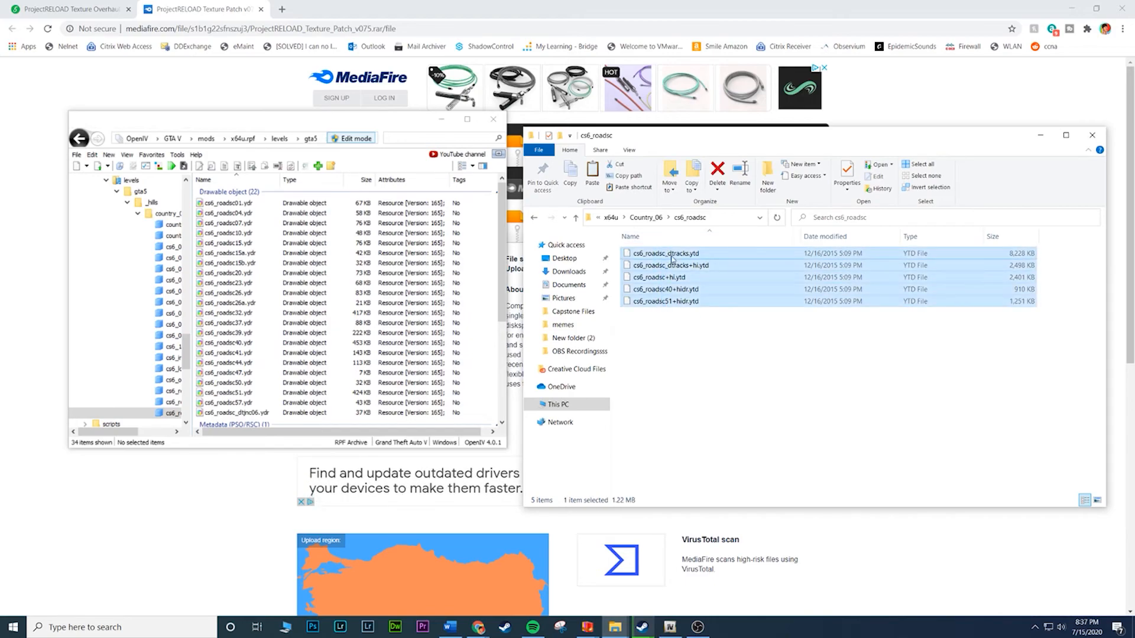
pyautogui.moveTo(312, 328); pyautogui.dragTo(312, 329)
# Return File Explorer to the patch's Textures folder and OpenIV to the mods folder
pyautogui.click(540, 217)
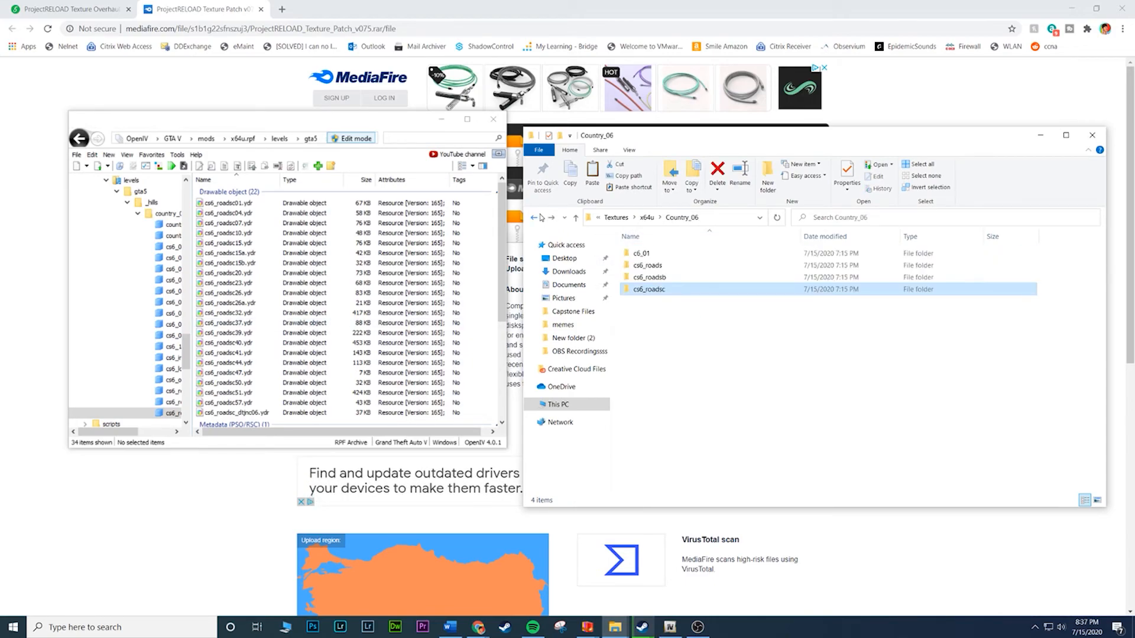
pyautogui.click(540, 217)
pyautogui.click(540, 217)
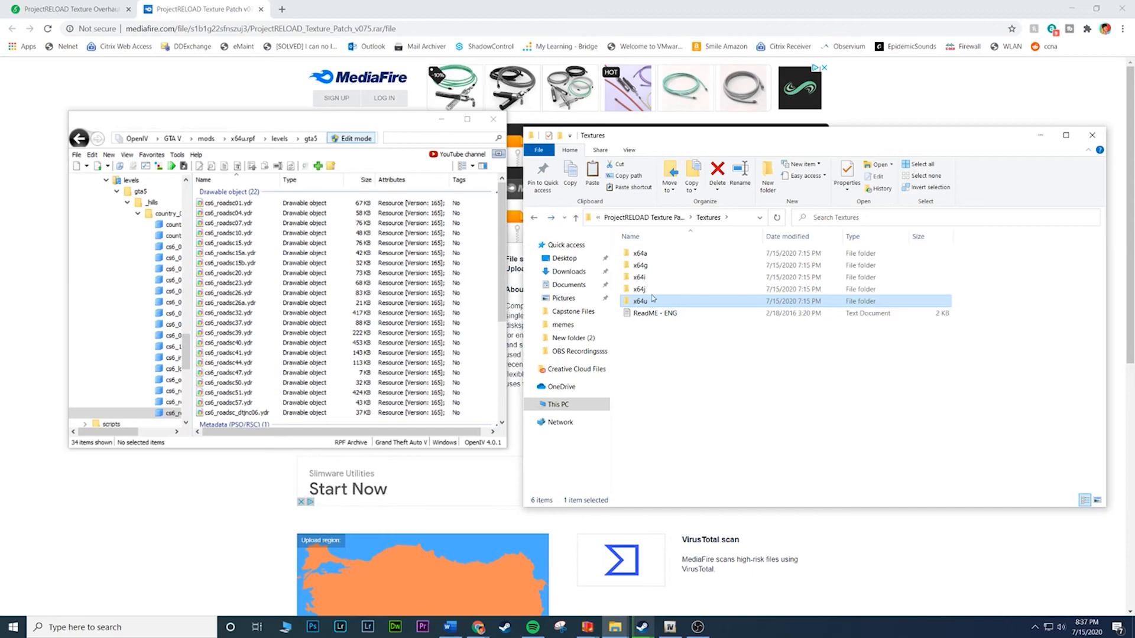
pyautogui.click(656, 277)
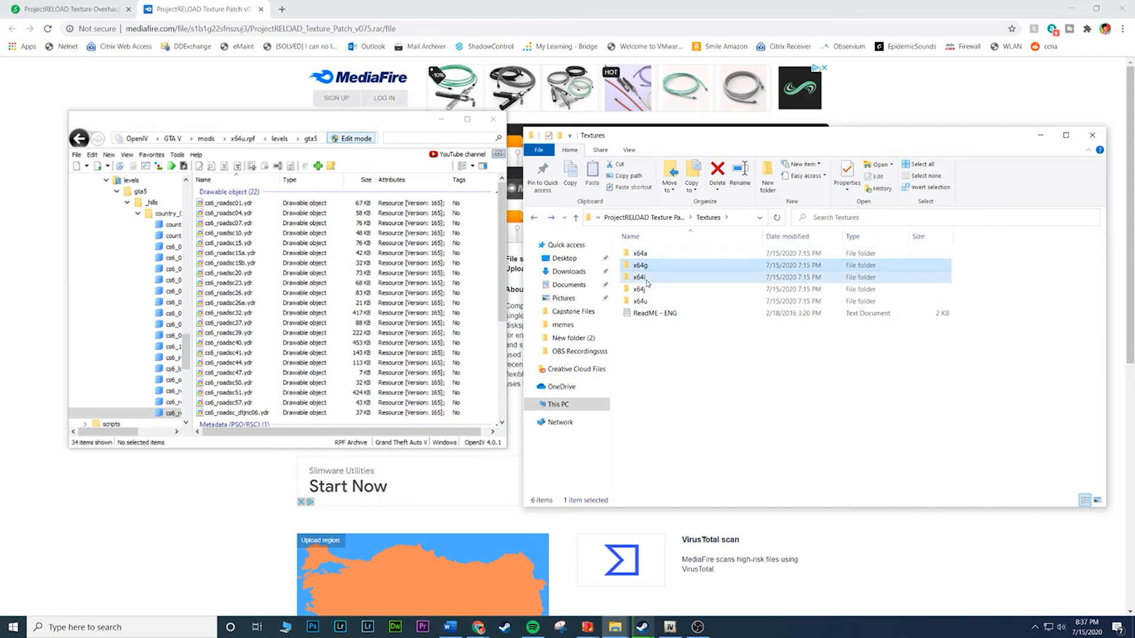
pyautogui.click(644, 301)
pyautogui.scroll(10, 121, 209)
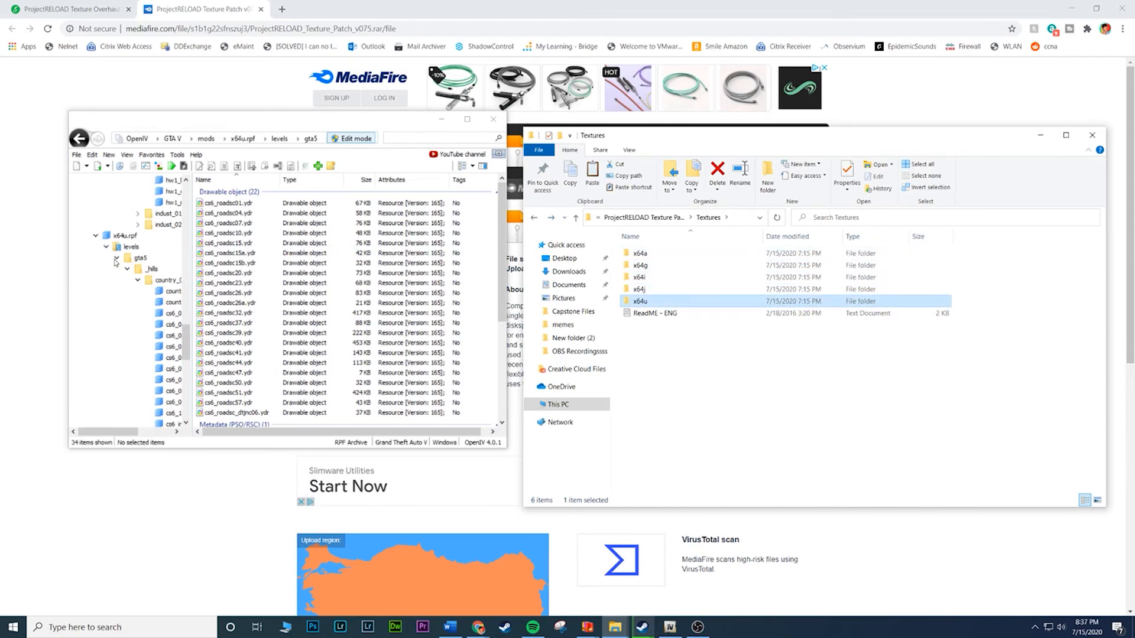
pyautogui.scroll(4, 113, 277)
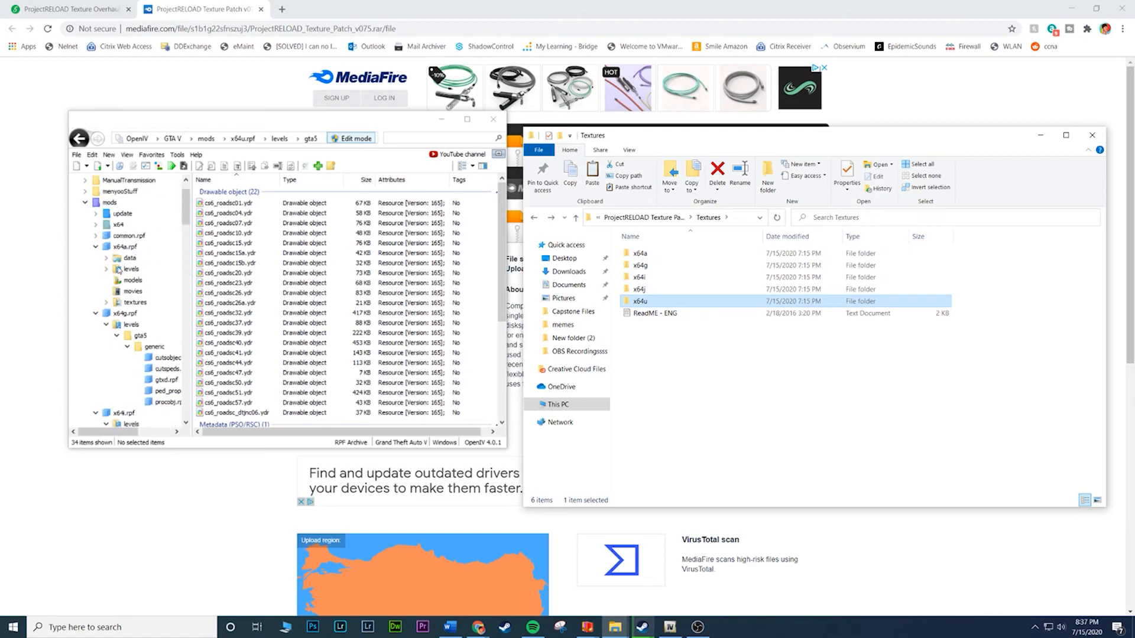
pyautogui.click(108, 236)
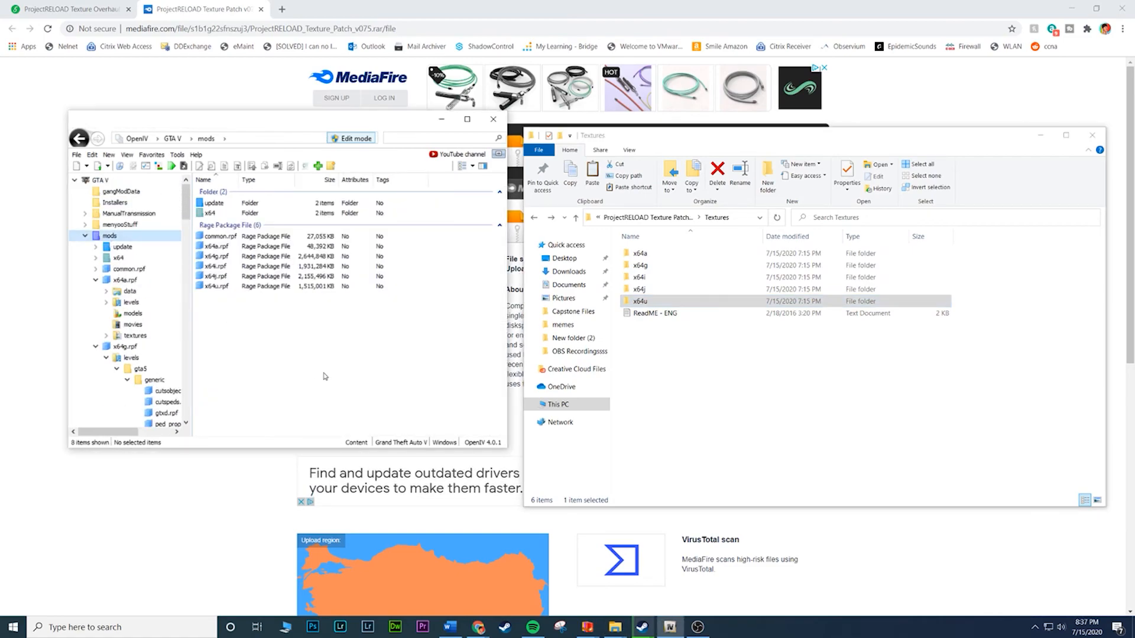